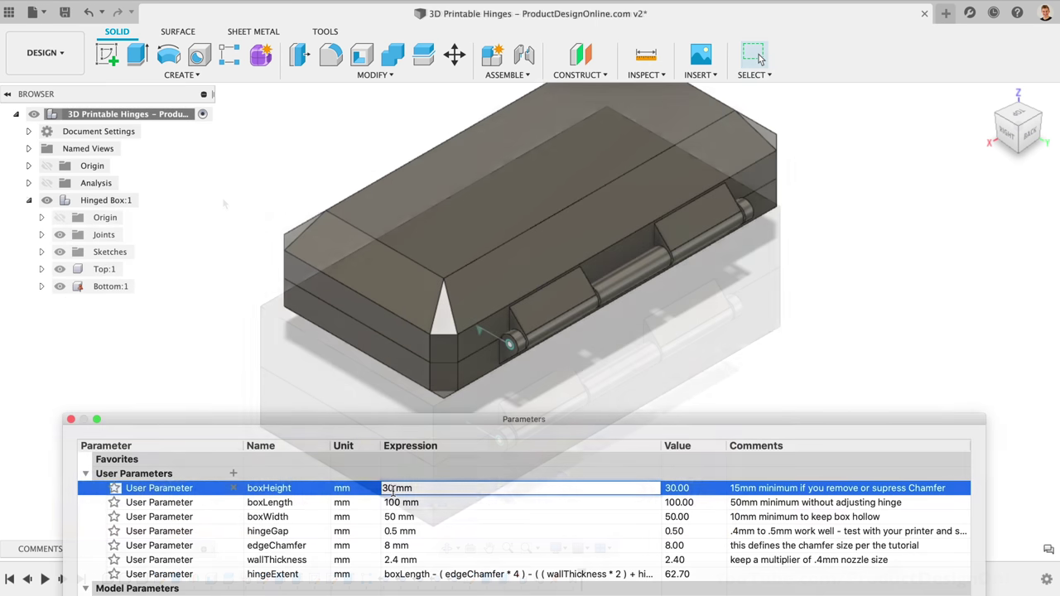
# Set the boxHeight user parameter to 45 mm
pyautogui.press('BackSpace')
pyautogui.press('BackSpace')
pyautogui.press('BackSpace')
pyautogui.write('45')
pyautogui.press('Return')
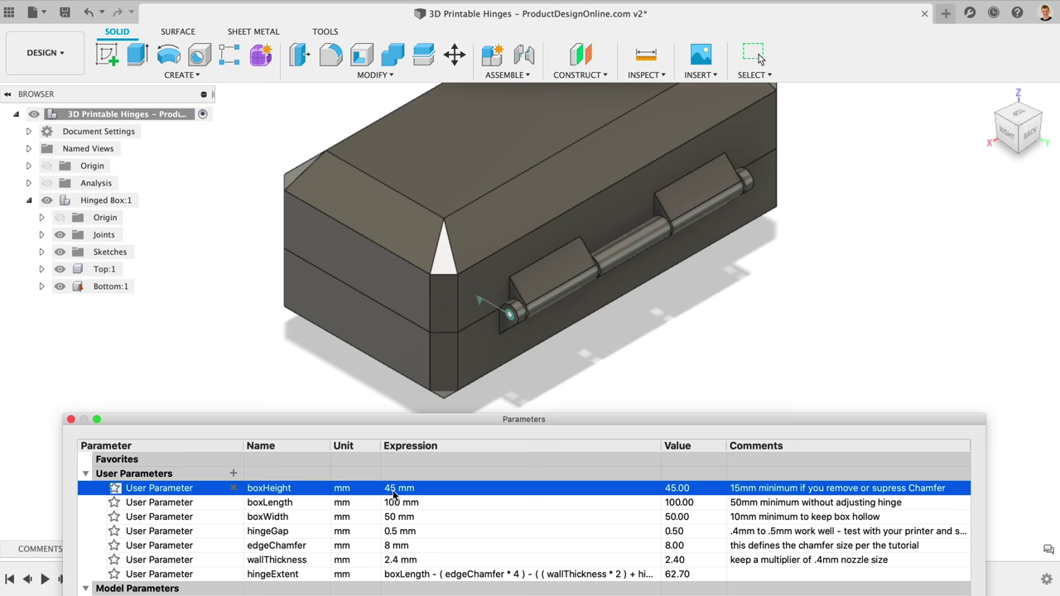
# Edit the boxLength user parameter, replacing one zero in its expression with 2
pyautogui.click(394, 501)
pyautogui.click(394, 502)
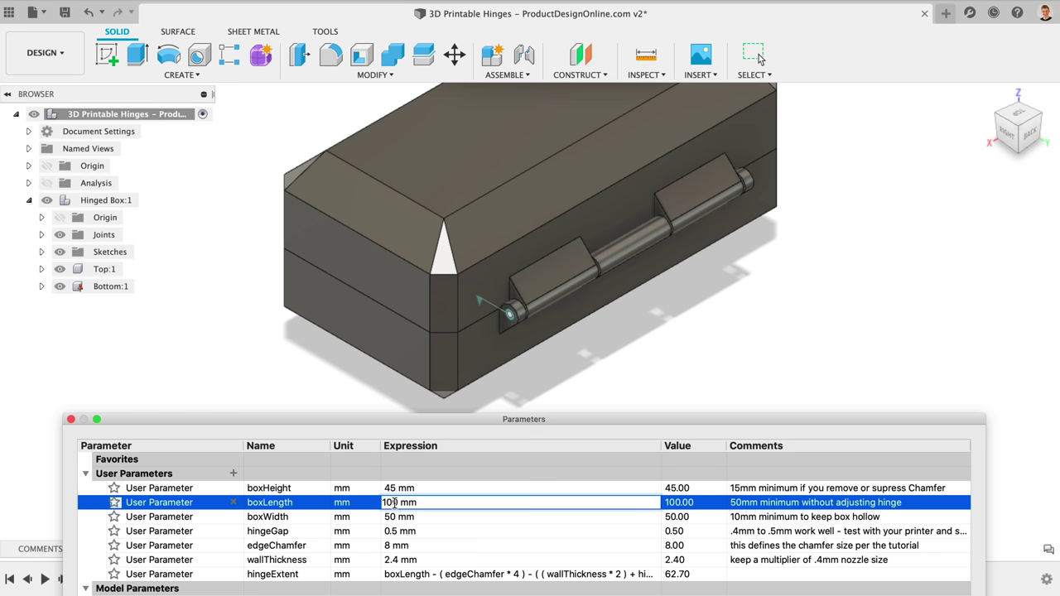
pyautogui.press('BackSpace')
pyautogui.write('2')
pyautogui.press('Return')
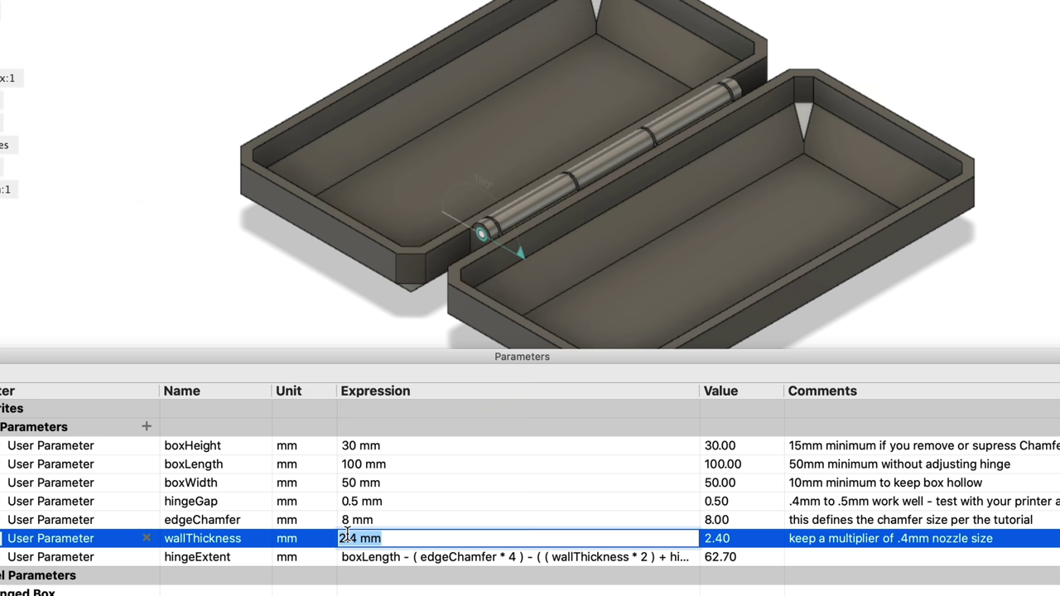
# Set the wallThickness user parameter to 1.2 mm and the hingeGap parameter to 0.5 mm
pyautogui.write('1.2')
pyautogui.press('Return')
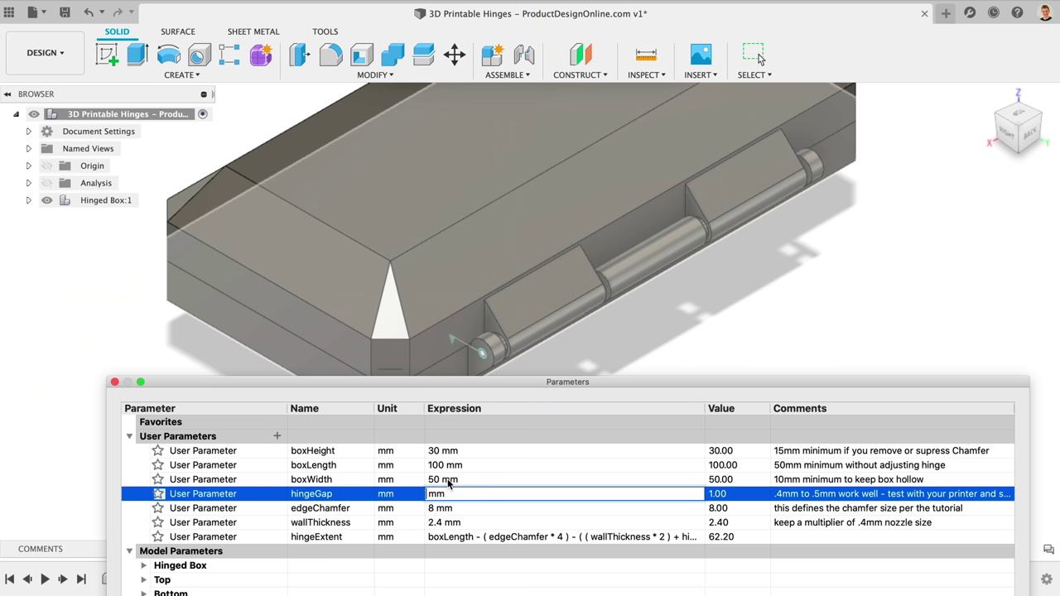
pyautogui.write('.5')
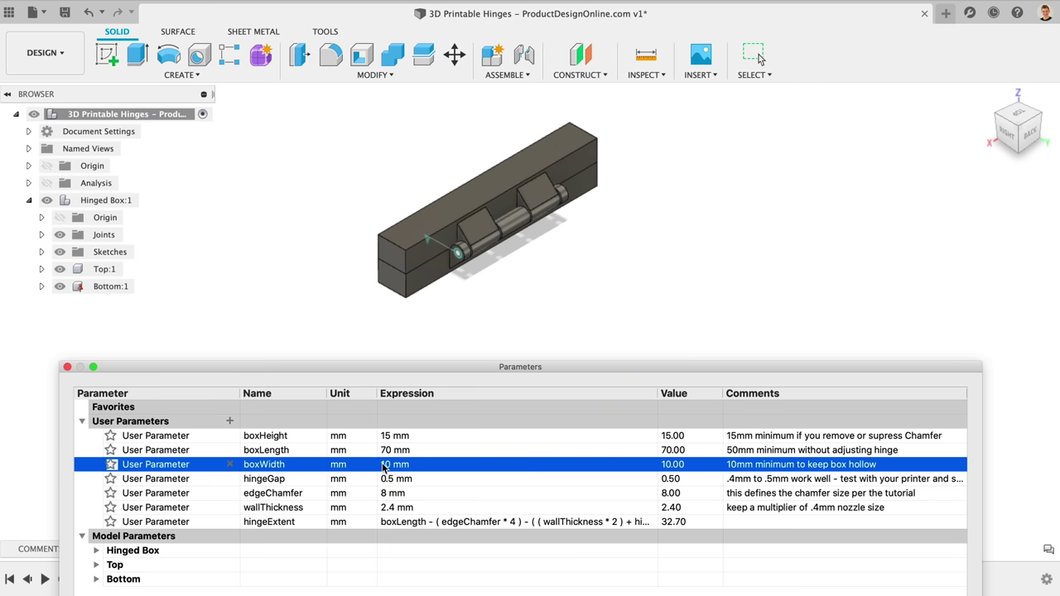
pyautogui.click(389, 259)
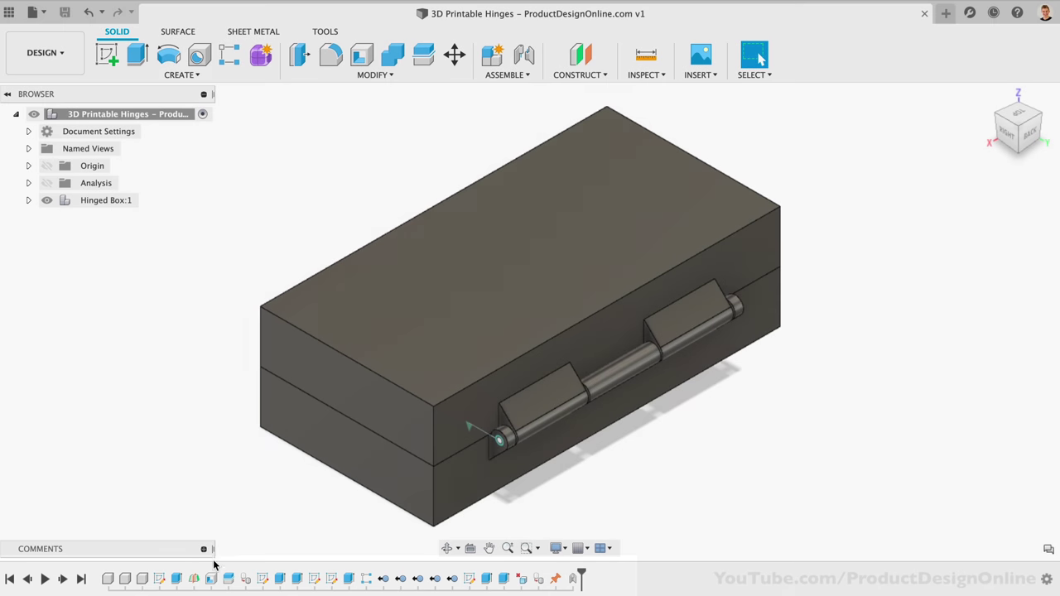
# Roll the design history back to the construction plane through the middle of the box, before the Shell feature
pyautogui.click(212, 581)
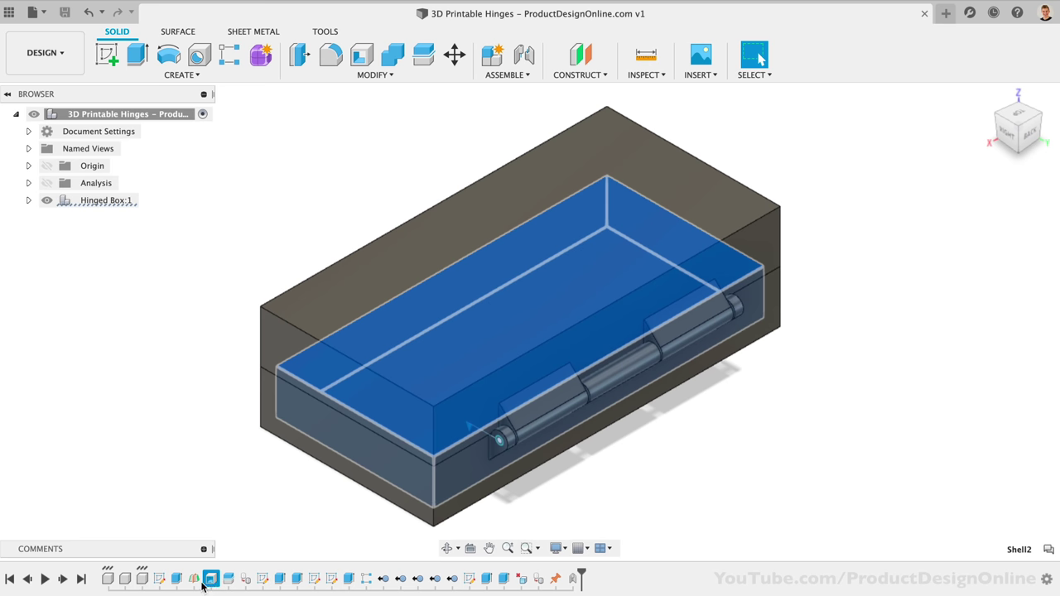
pyautogui.click(196, 581)
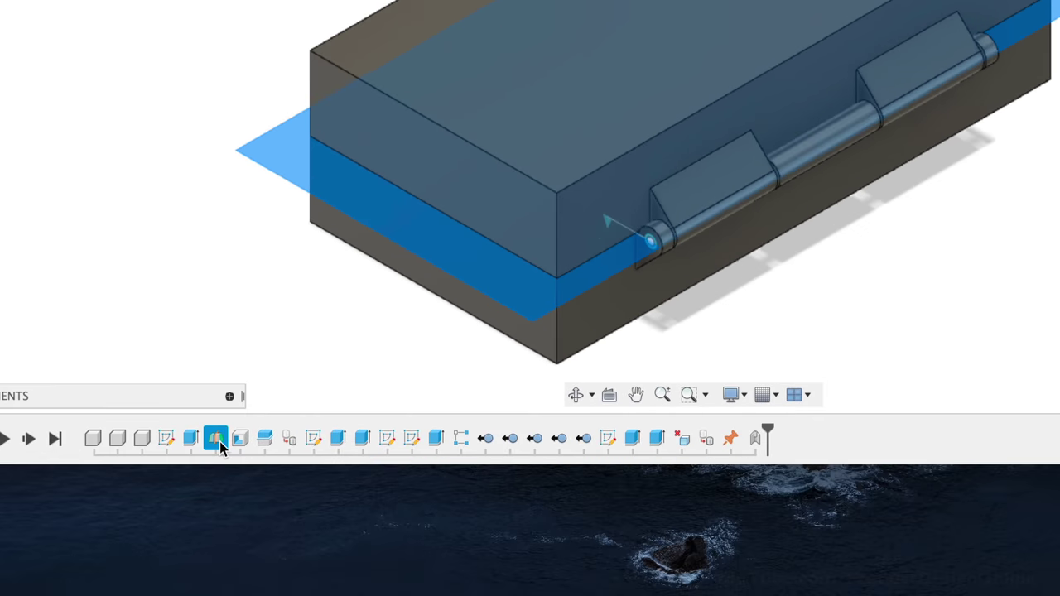
pyautogui.rightClick(196, 580)
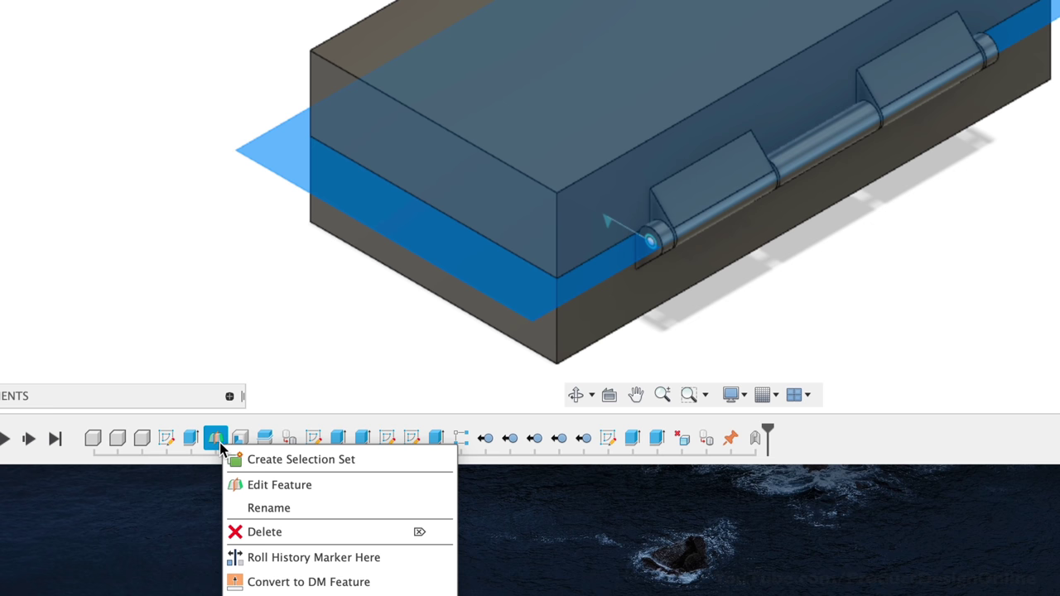
pyautogui.click(277, 557)
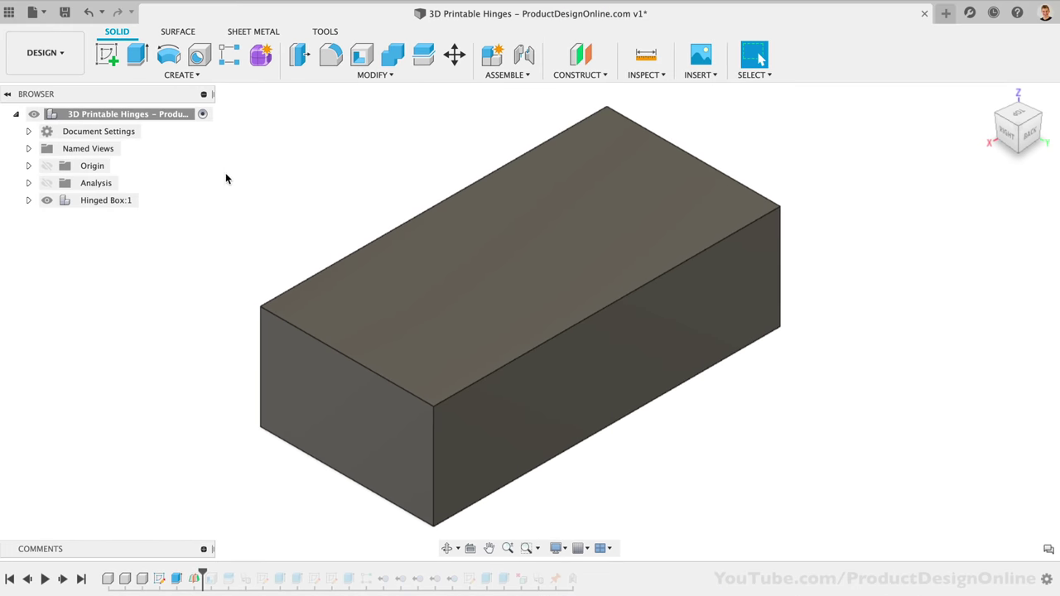
# Start a Chamfer on the box's four vertical corner edges with an equal distance of edgeChamfer/2
pyautogui.click(375, 77)
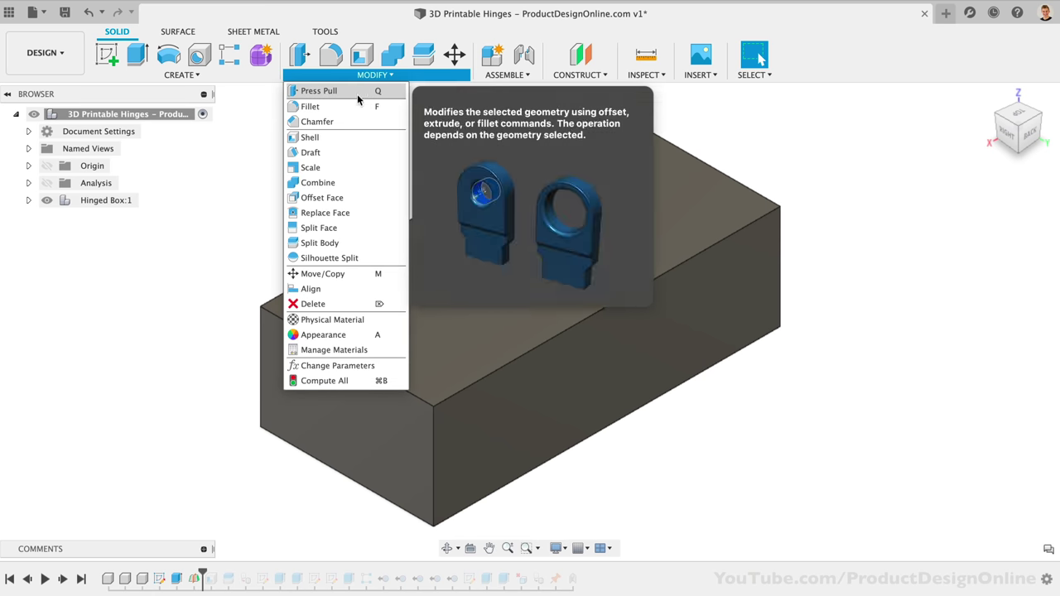
pyautogui.click(350, 122)
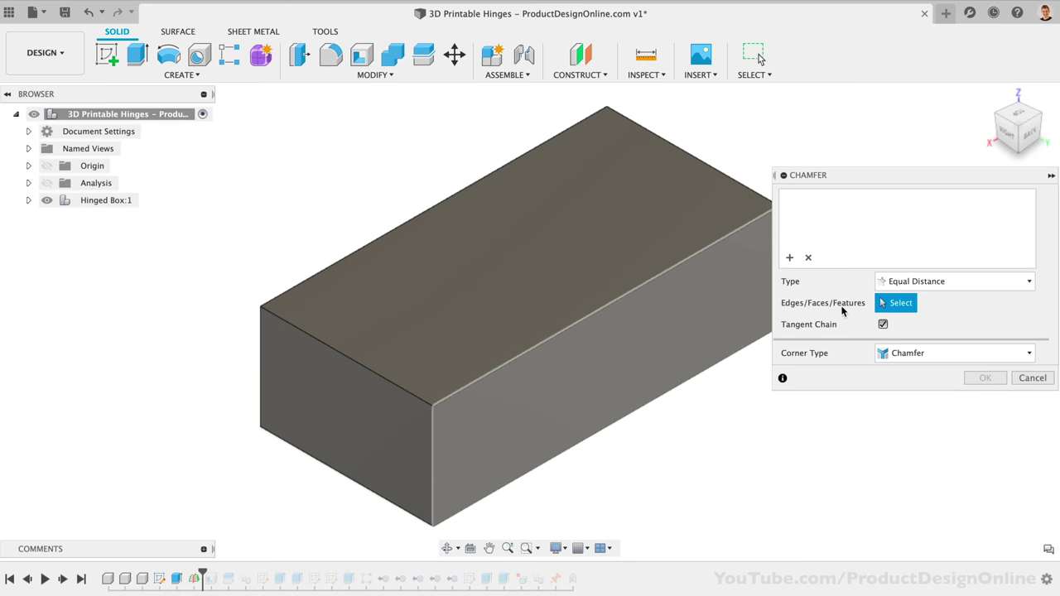
pyautogui.click(433, 431)
pyautogui.click(261, 359)
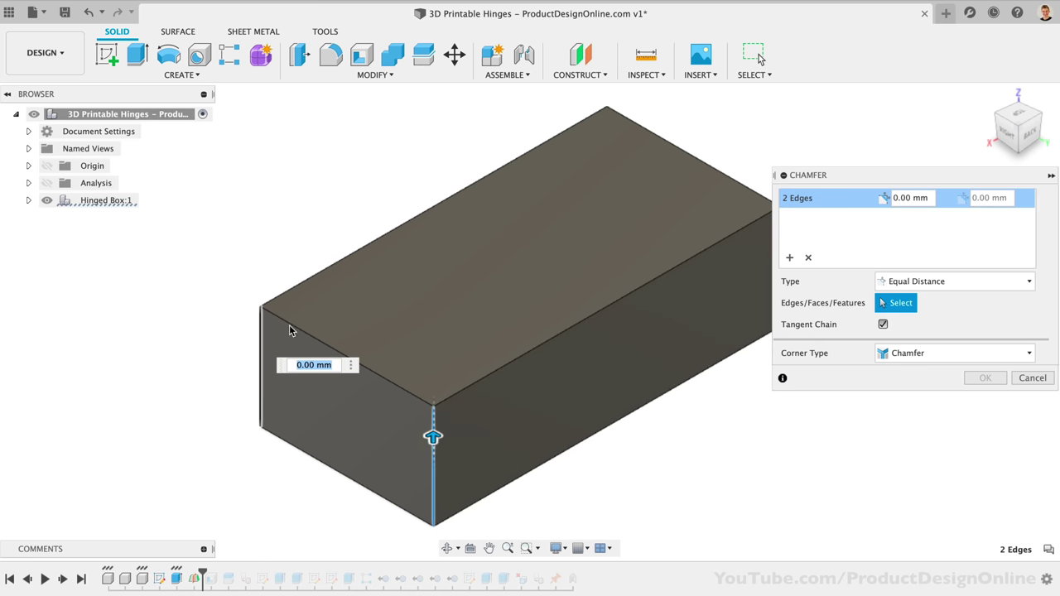
pyautogui.click(604, 137)
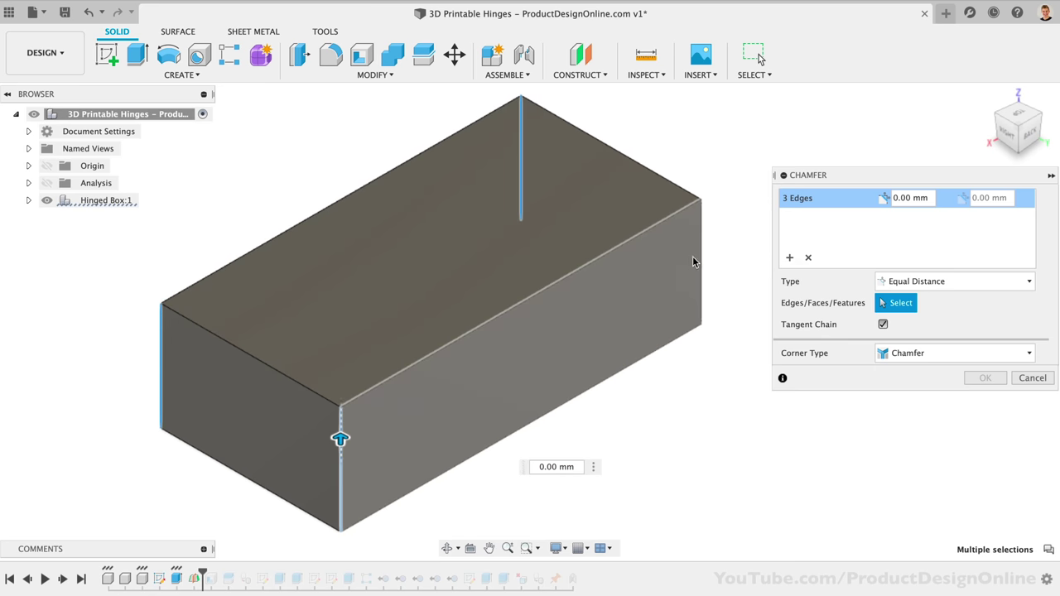
pyautogui.click(703, 260)
pyautogui.write('edgeChamfer')
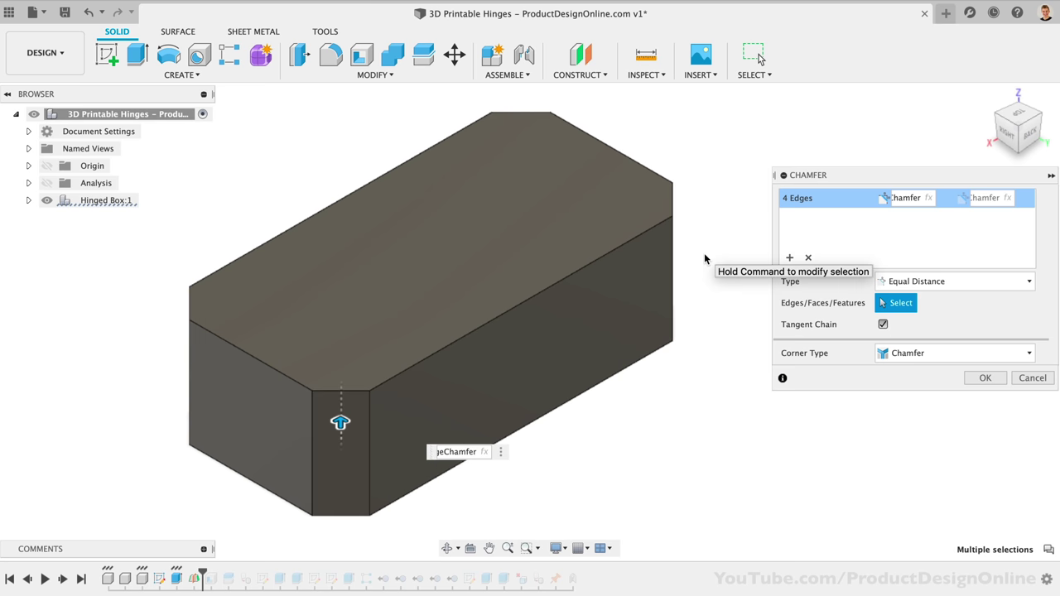
pyautogui.write('/2')
pyautogui.press('Return')
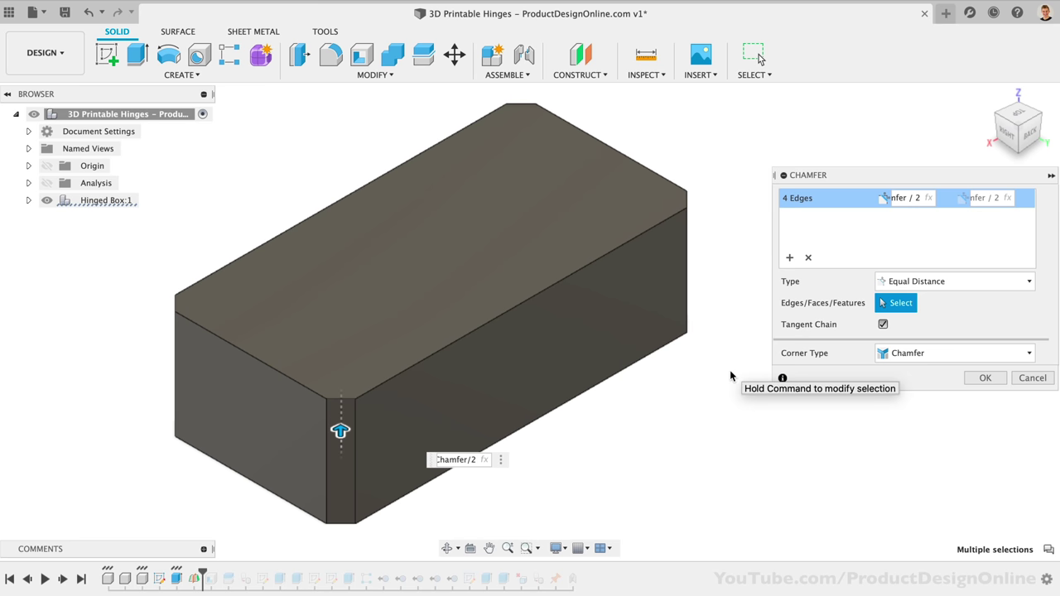
# Add a second selection set to the chamfer with the box's top and bottom faces at a distance of edgeChamfer
pyautogui.click(789, 259)
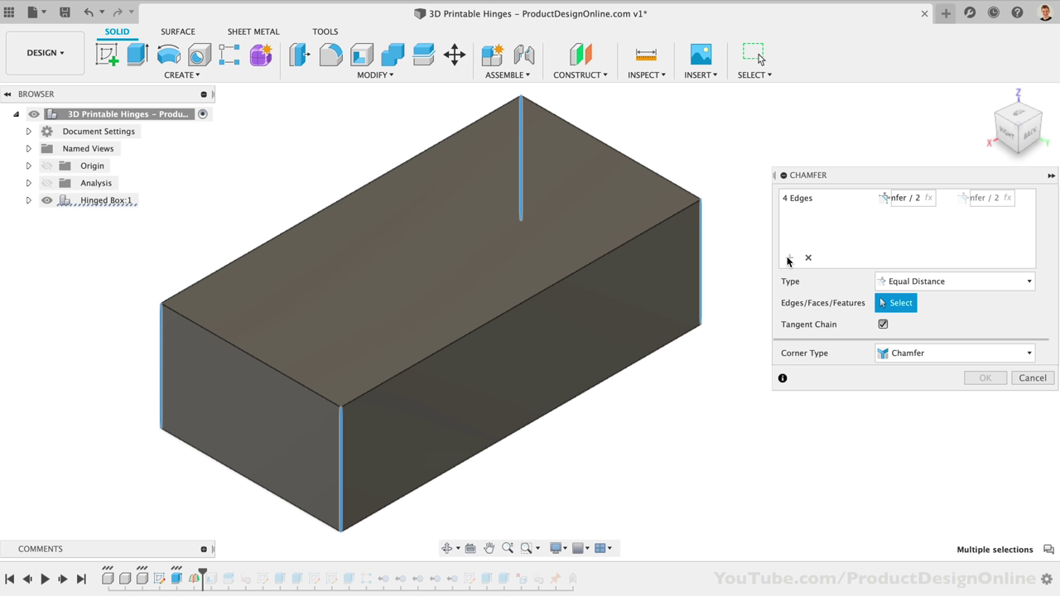
pyautogui.click(616, 208)
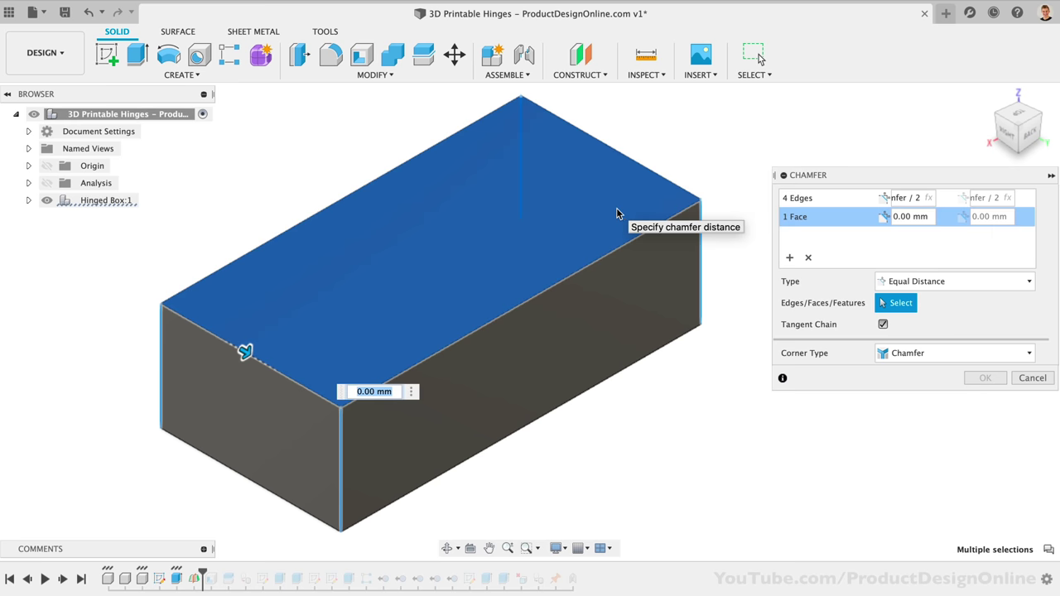
pyautogui.click(1017, 150)
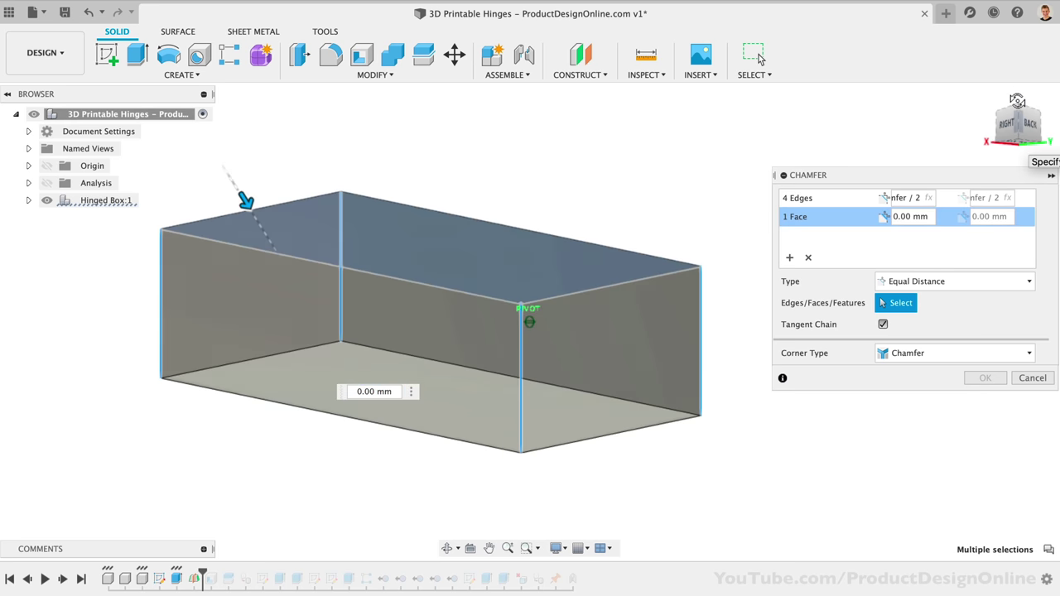
pyautogui.click(426, 391)
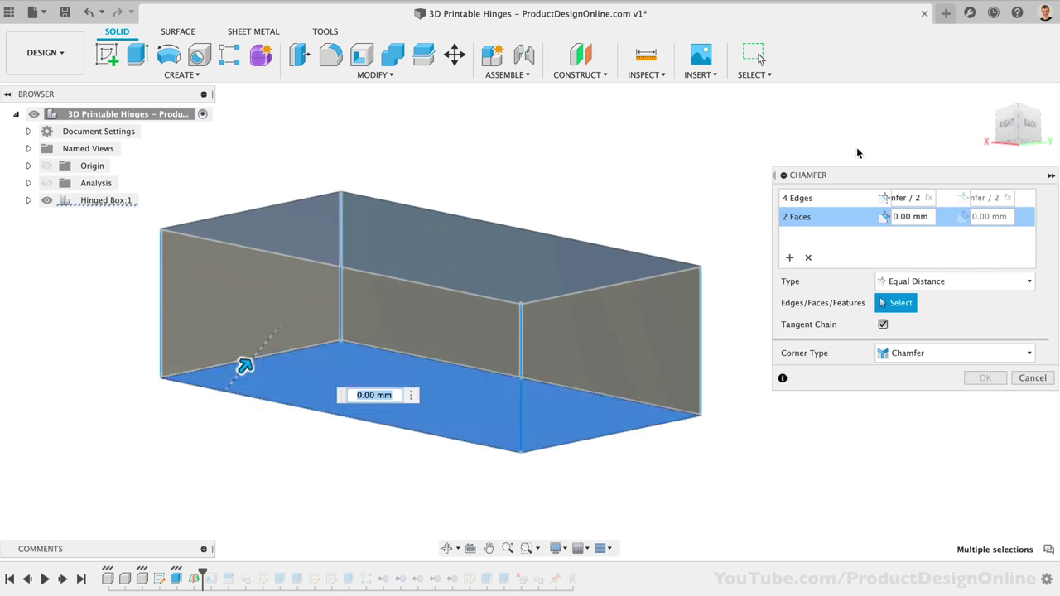
pyautogui.click(990, 95)
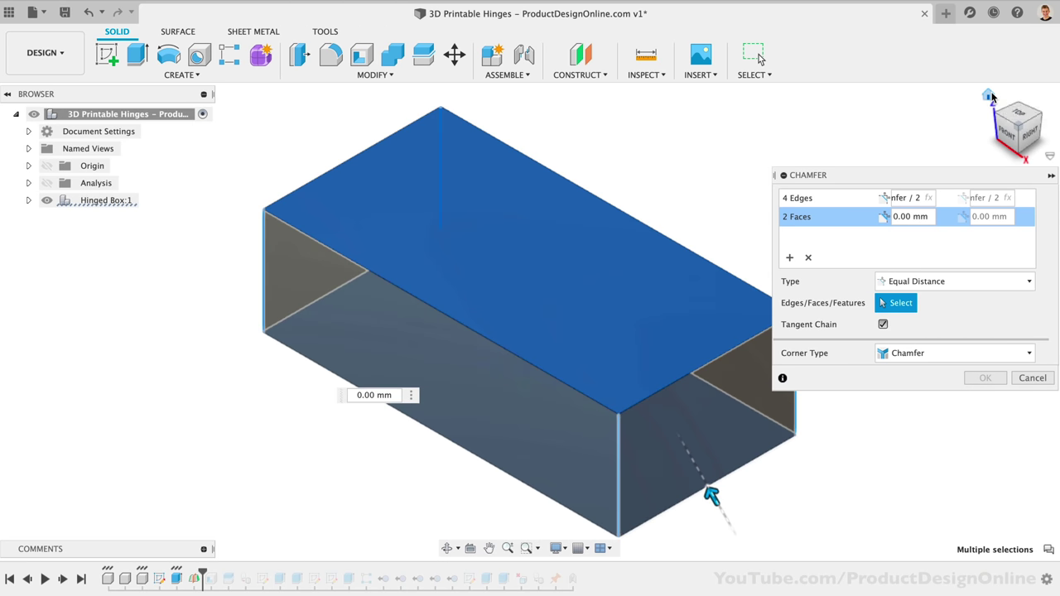
pyautogui.click(1039, 118)
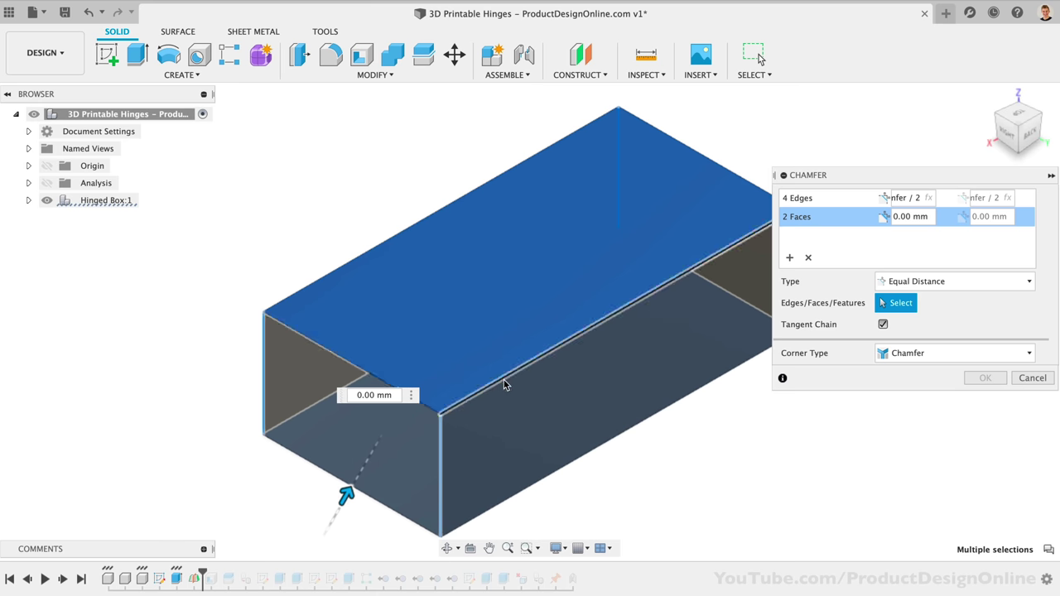
pyautogui.write('edge')
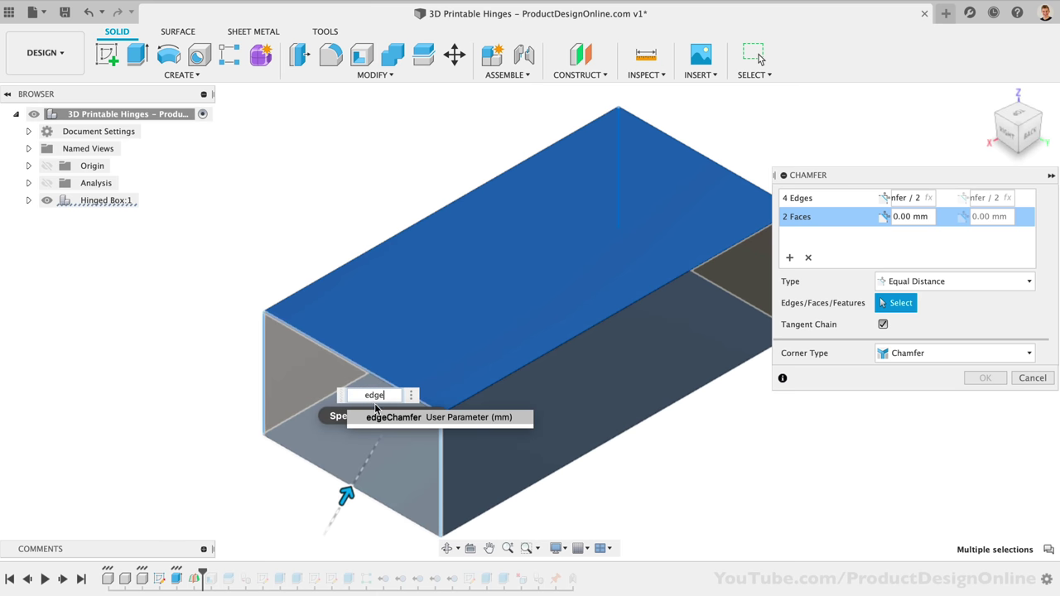
pyautogui.click(381, 418)
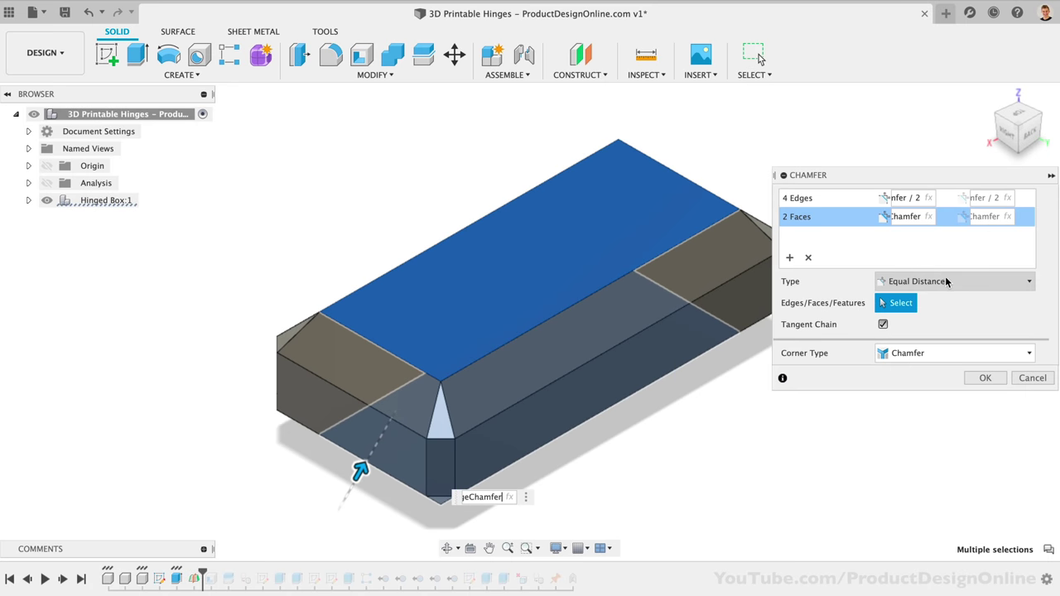
# Try the Two Distance and Distance and Angle chamfer types on the face selection, and return it to Equal Distance
pyautogui.click(949, 281)
pyautogui.click(944, 314)
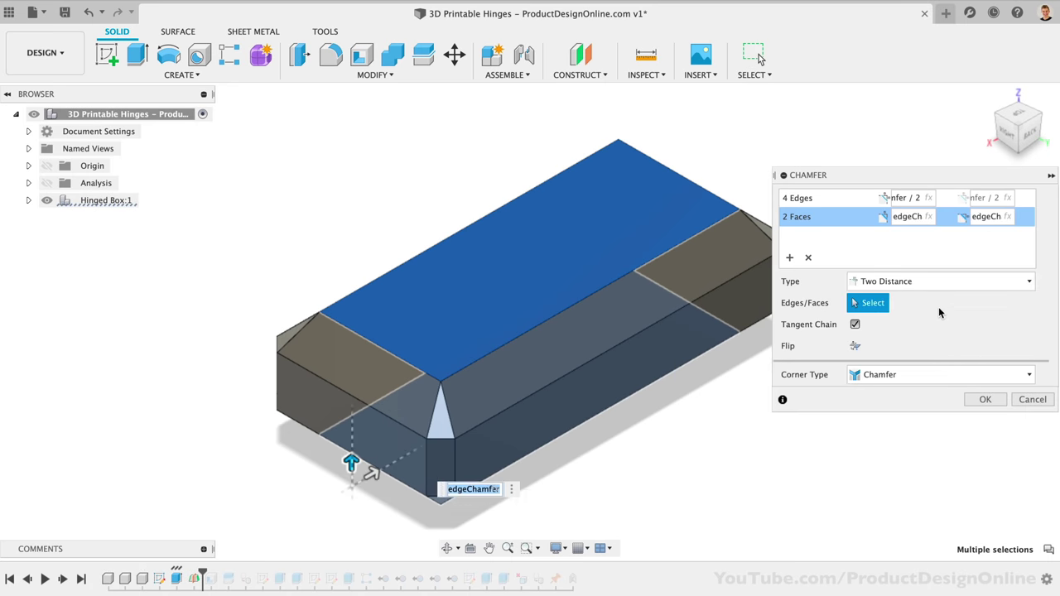
pyautogui.click(937, 282)
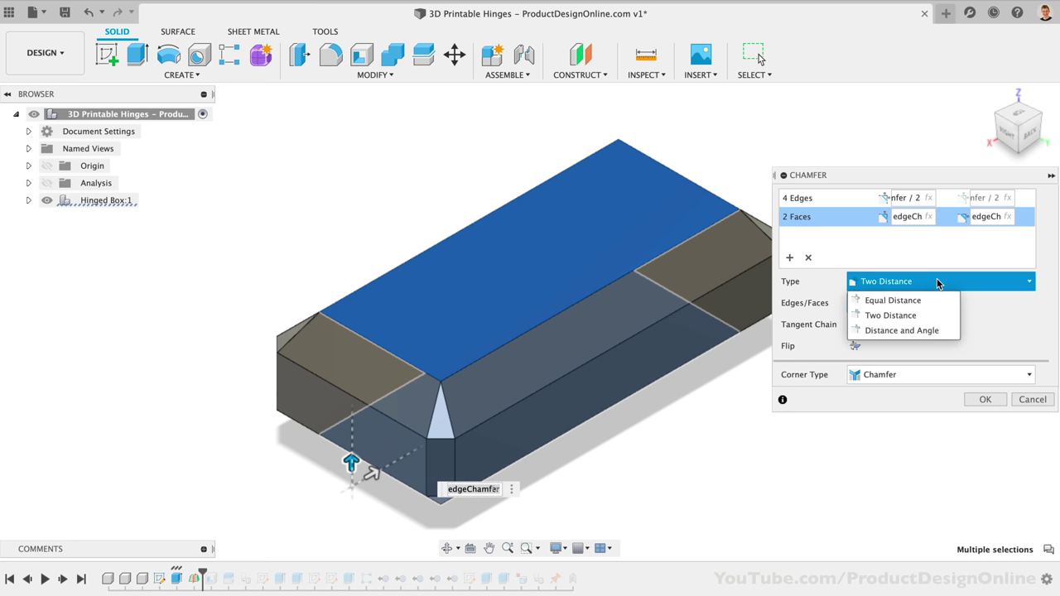
pyautogui.click(934, 330)
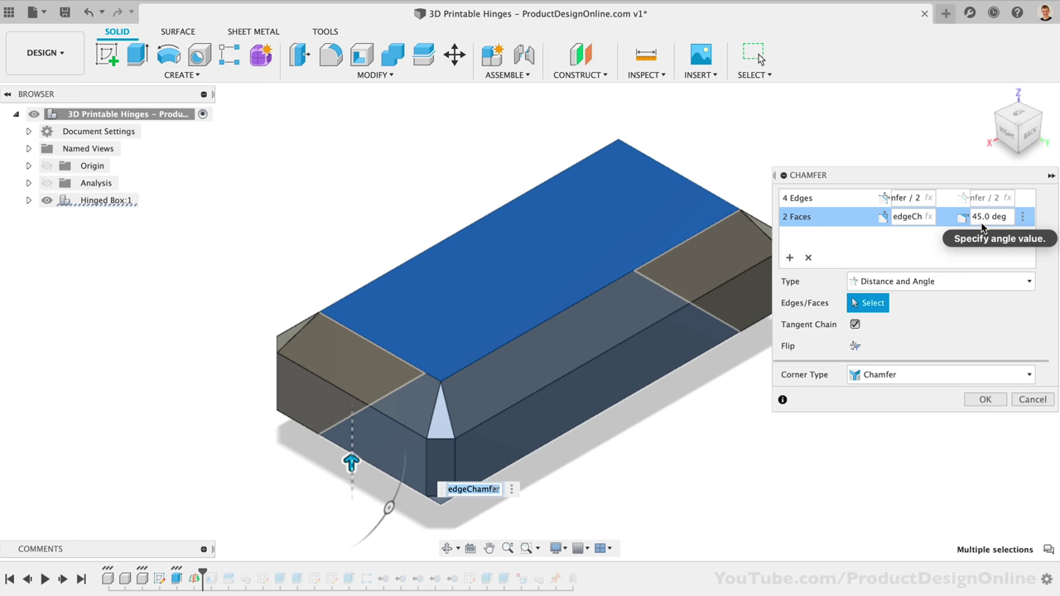
pyautogui.click(951, 280)
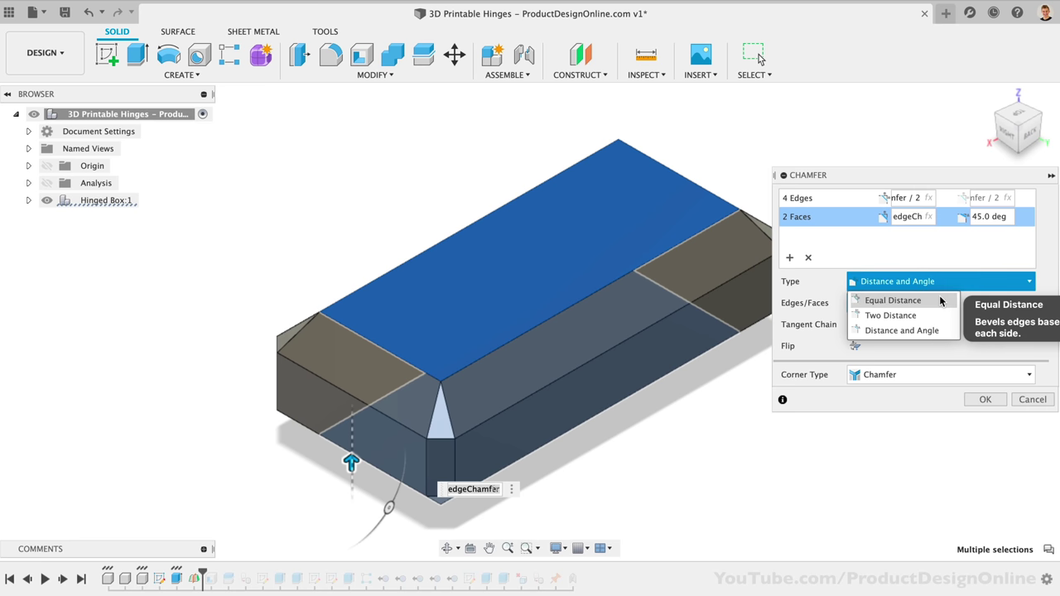
pyautogui.click(939, 300)
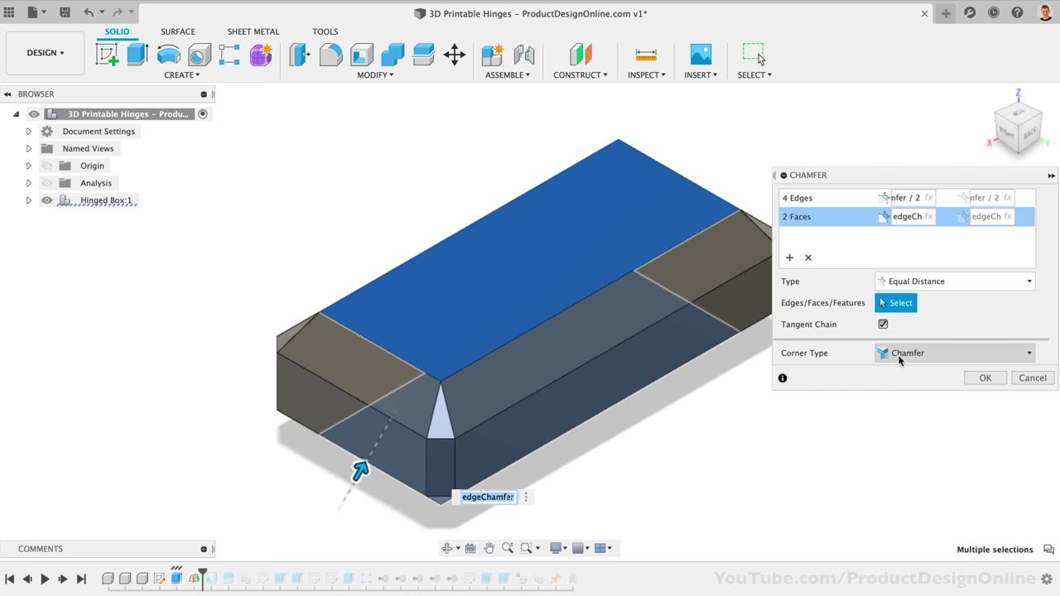
# Try the Miter and Blend corner types on the chamfer, and return the corner type to Chamfer
pyautogui.click(935, 354)
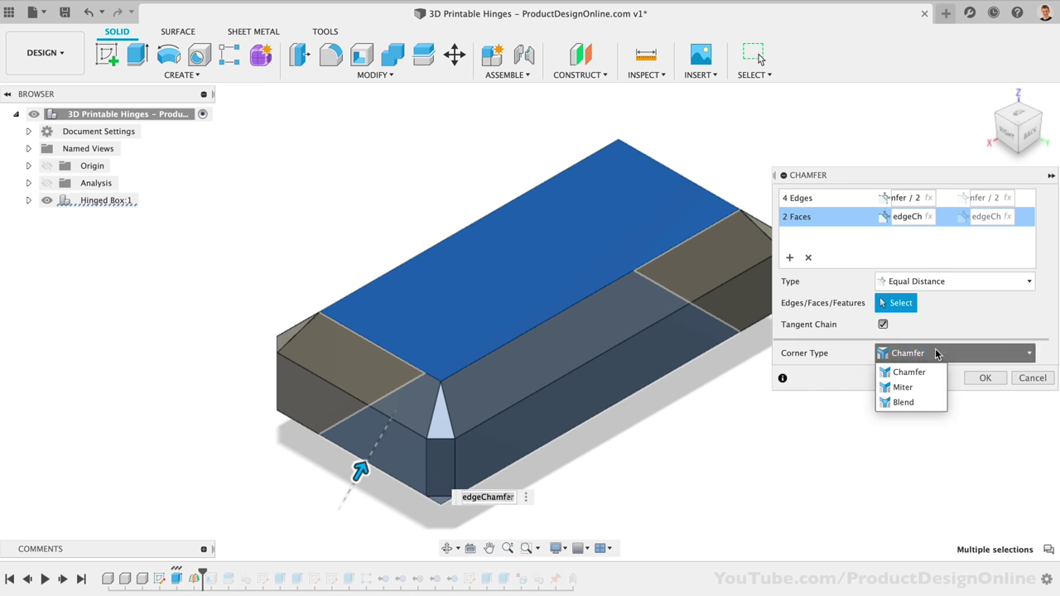
pyautogui.click(903, 387)
pyautogui.scroll(5, 916, 391)
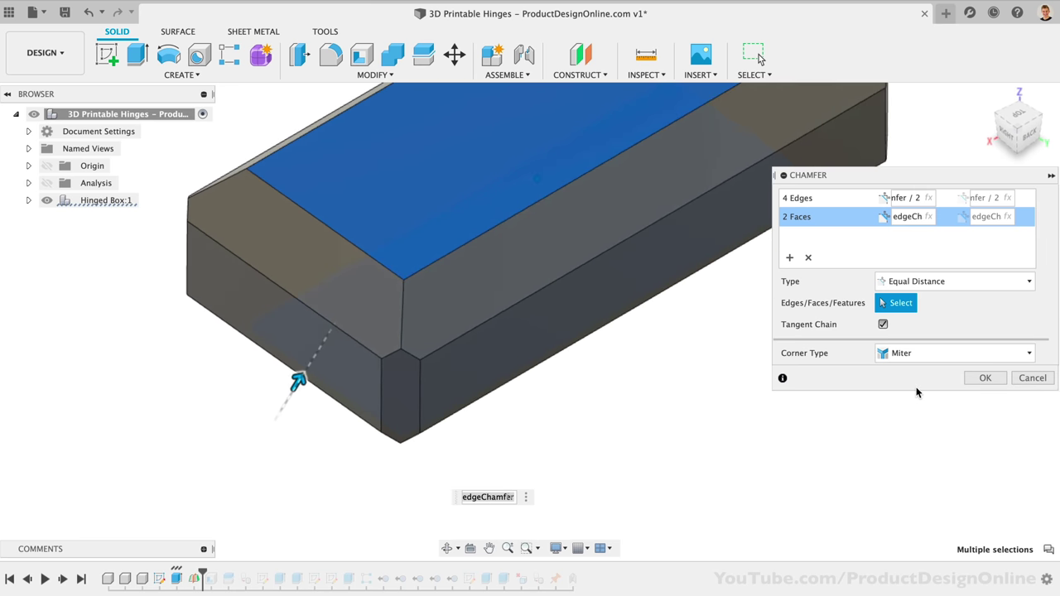
pyautogui.click(920, 357)
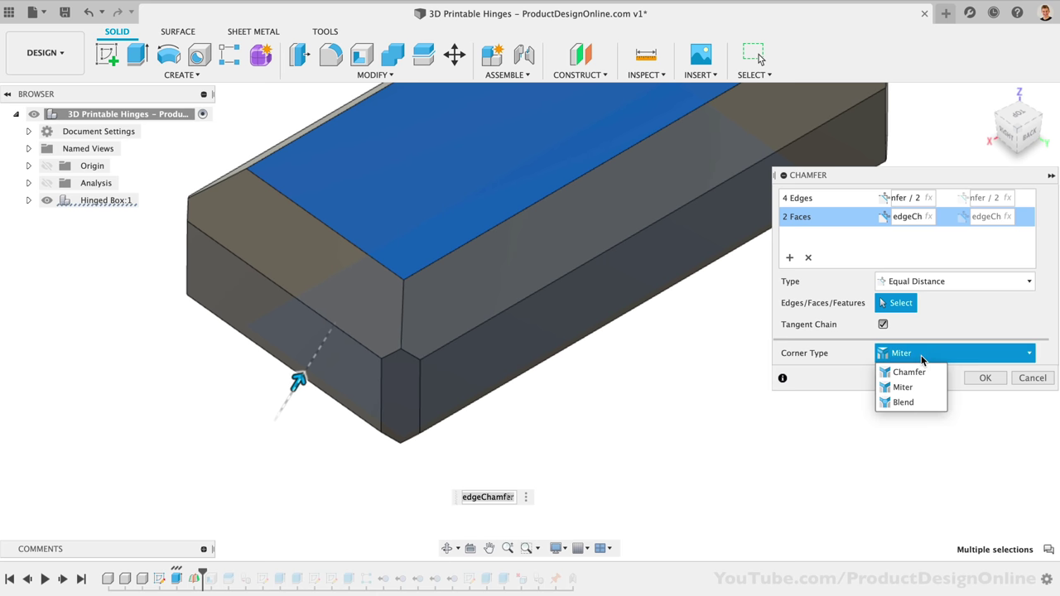
pyautogui.click(927, 402)
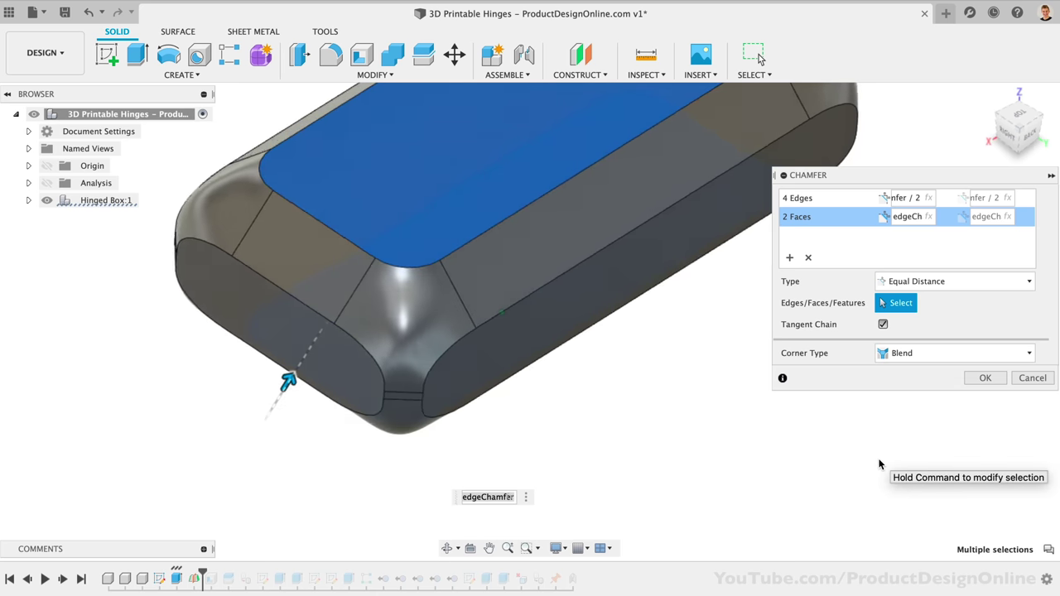
pyautogui.click(882, 354)
pyautogui.click(902, 386)
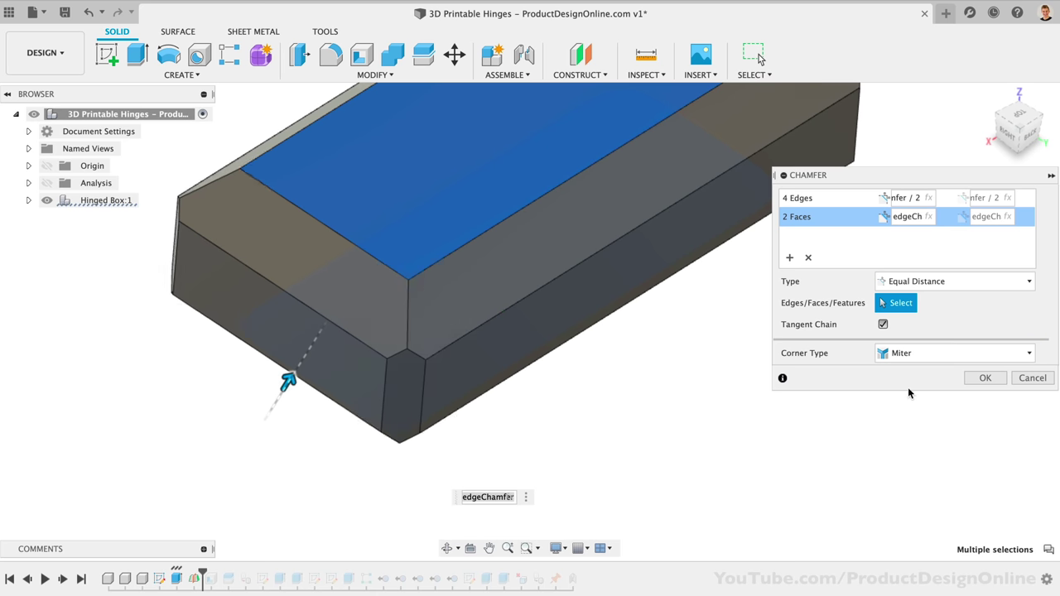
pyautogui.click(912, 356)
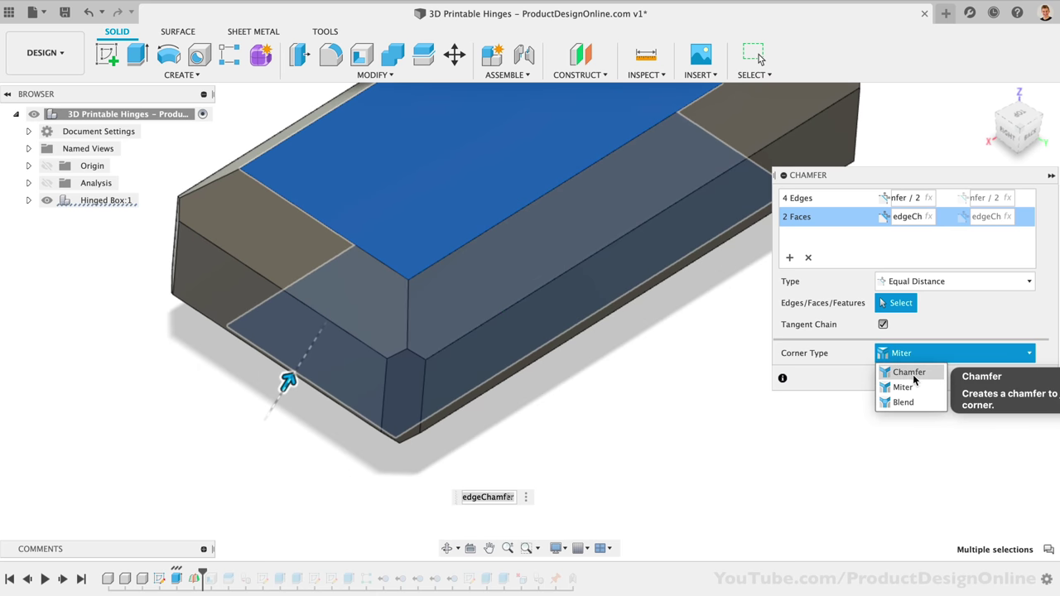
pyautogui.click(909, 372)
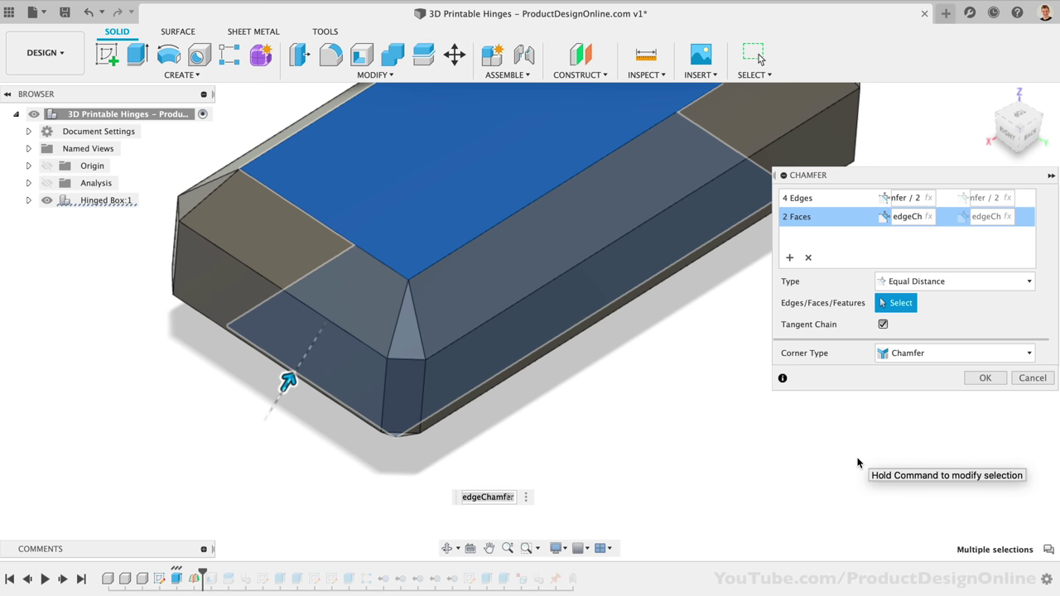
# Finish the chamfer and roll the design history forward to its end to restore the split, hinged box
pyautogui.click(981, 378)
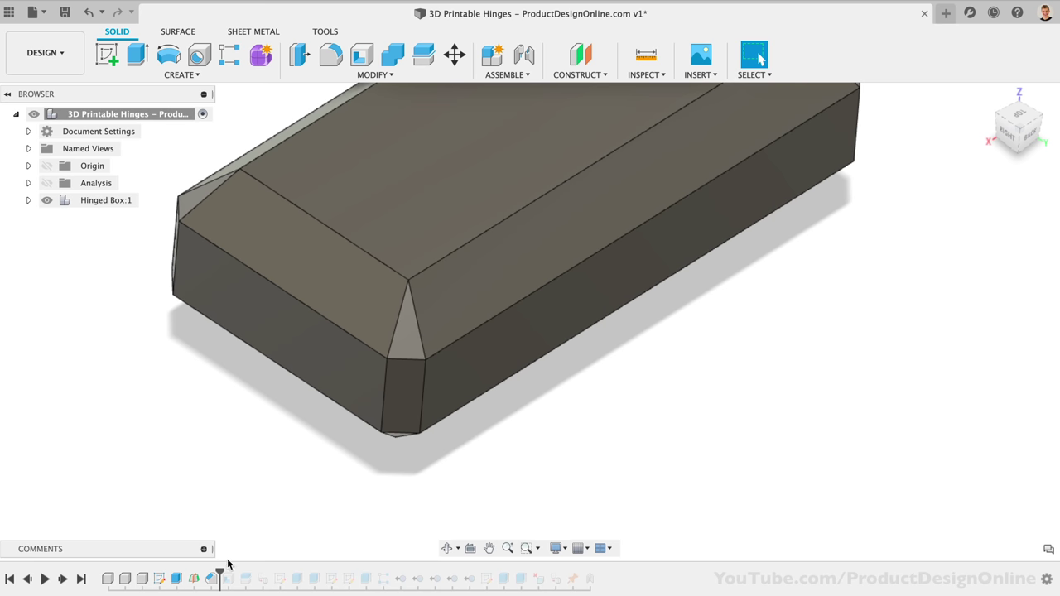
pyautogui.moveTo(220, 573)
pyautogui.mouseDown()
pyautogui.moveTo(632, 568)
pyautogui.moveTo(590, 577)
pyautogui.mouseUp()
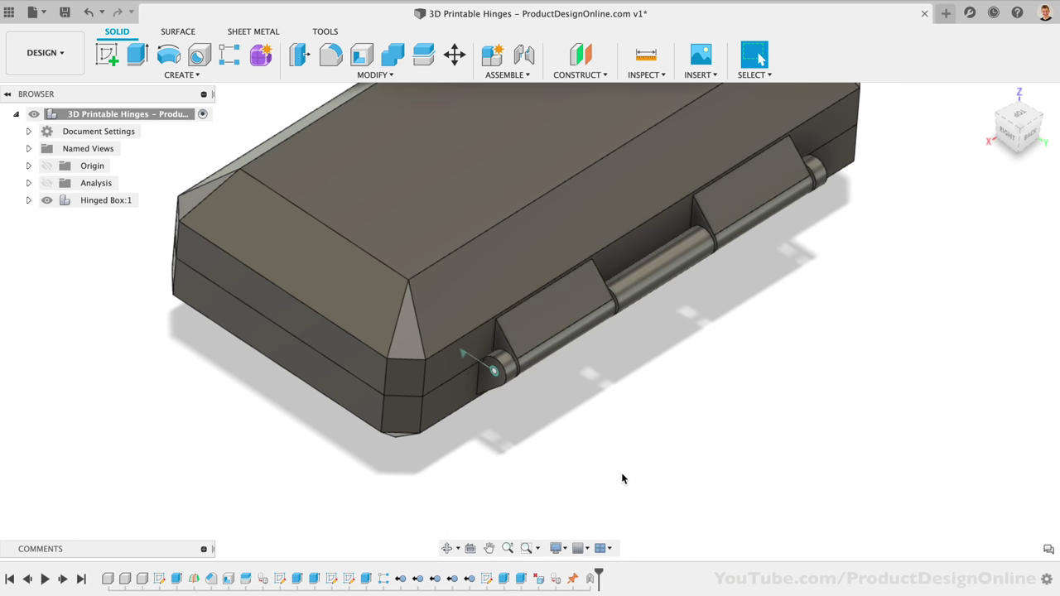
pyautogui.keyDown('shift'); pyautogui.moveTo(627, 469); pyautogui.dragTo(646, 360, button='middle'); pyautogui.keyUp('shift')
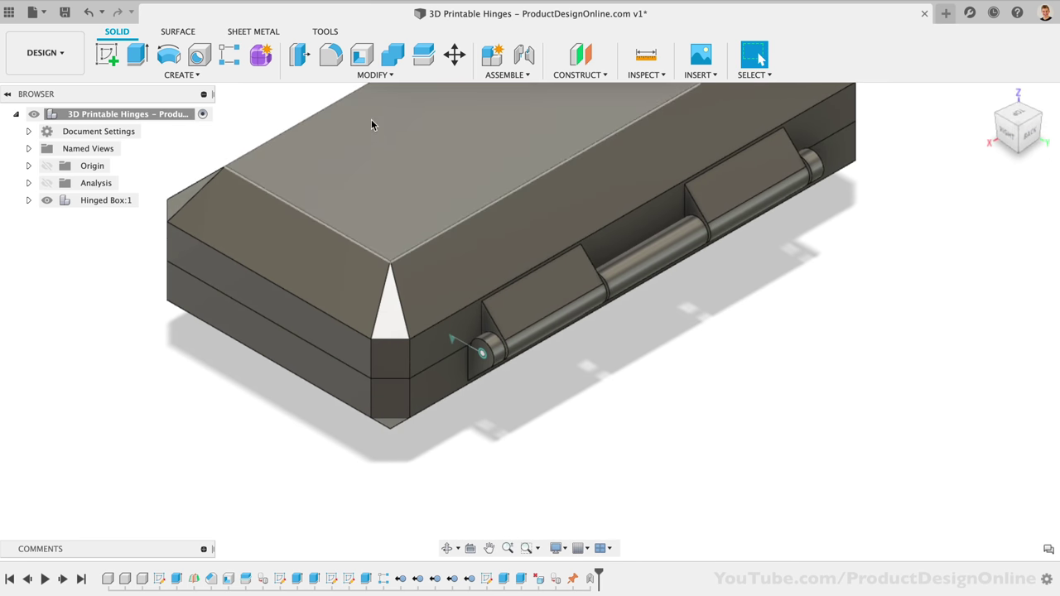
# Set the edgeChamfer user parameter to 6 mm
pyautogui.click(371, 74)
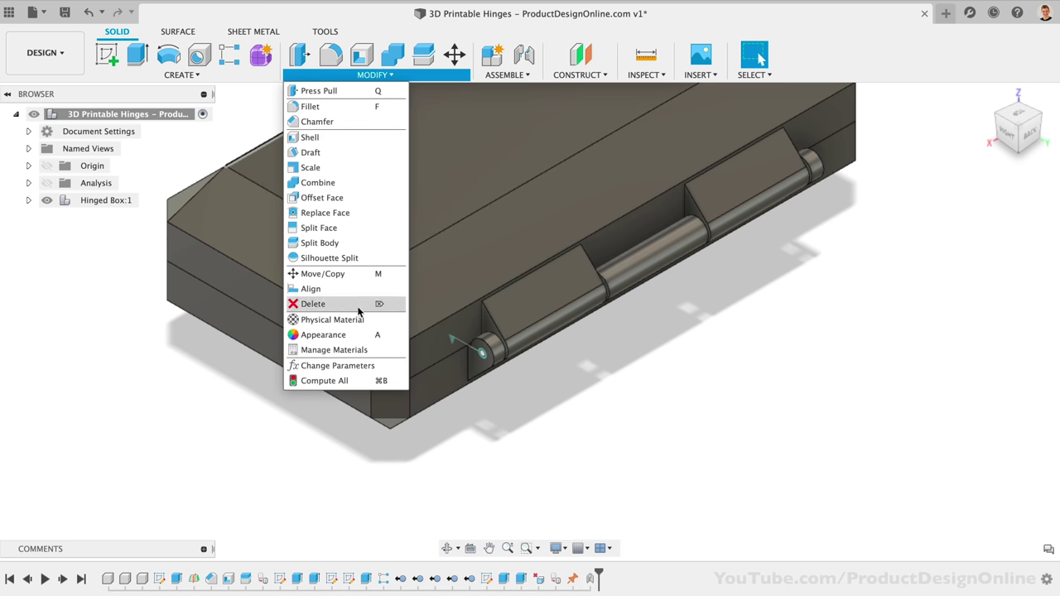
pyautogui.click(361, 366)
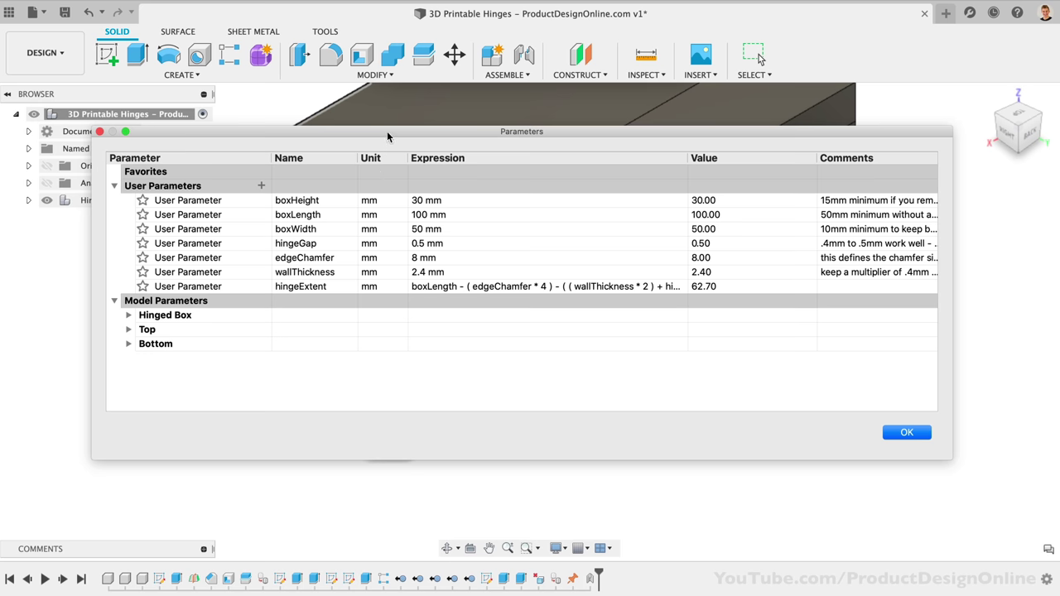
pyautogui.moveTo(386, 131); pyautogui.dragTo(403, 387)
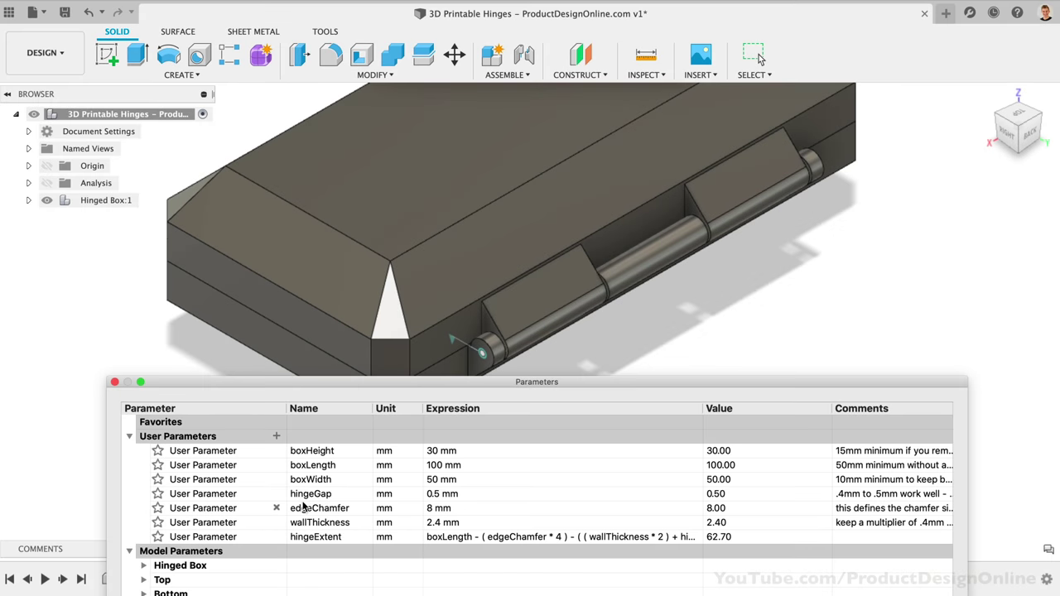
pyautogui.doubleClick(467, 521)
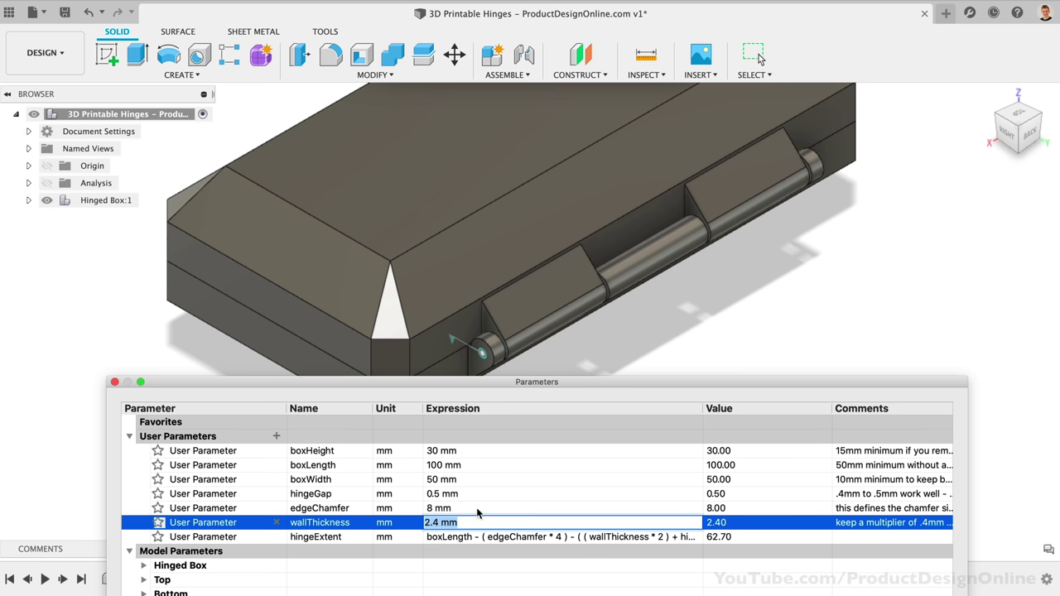
pyautogui.doubleClick(477, 508)
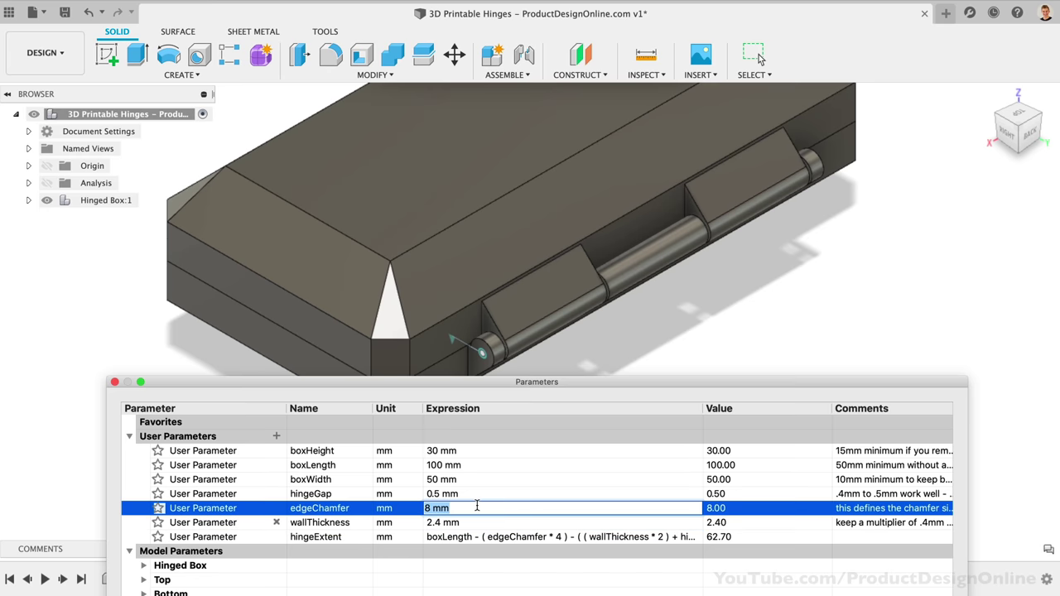
pyautogui.click(426, 507)
pyautogui.press('Delete')
pyautogui.write('6')
pyautogui.press('Return')
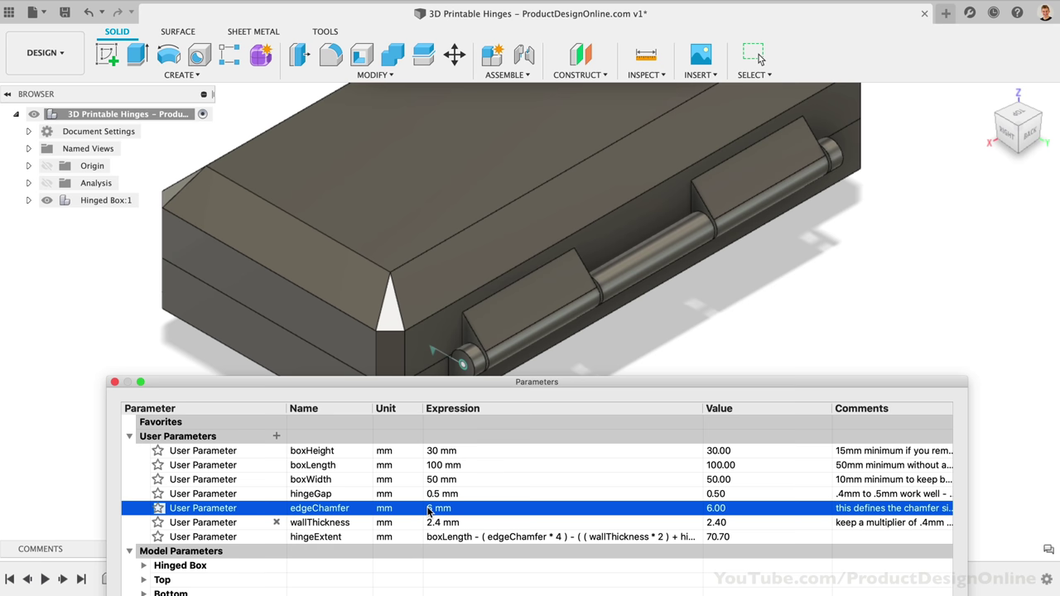
# Set the edgeChamfer user parameter back to 8 mm
pyautogui.doubleClick(428, 508)
pyautogui.click(427, 509)
pyautogui.press('Delete')
pyautogui.write('8')
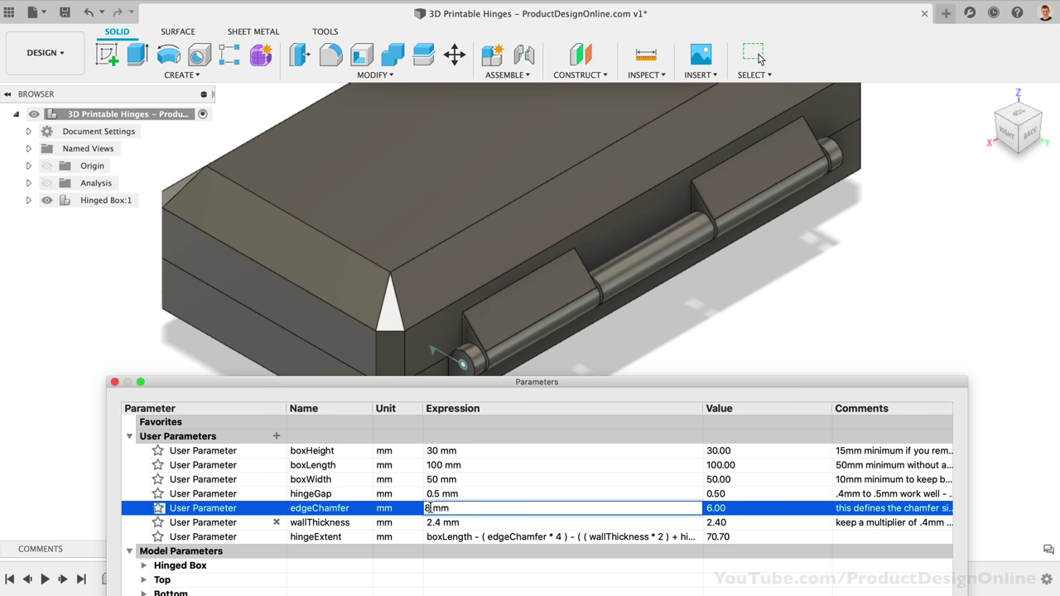
pyautogui.press('Return')
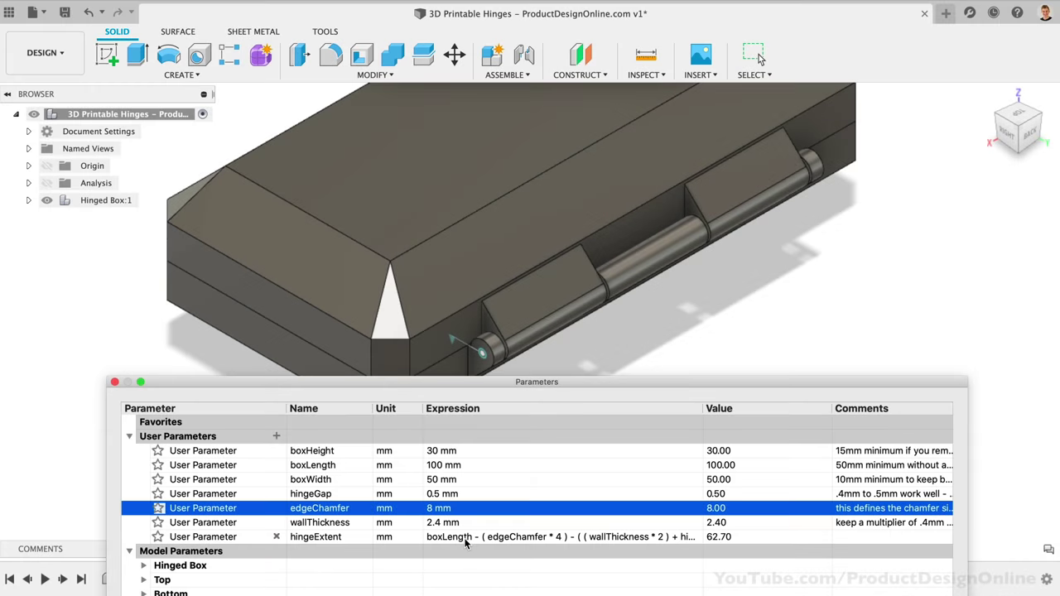
# Examine the hingeExtent expression and widen the parameters window and its Comments column to read the parameter notes
pyautogui.click(465, 537)
pyautogui.click(465, 537)
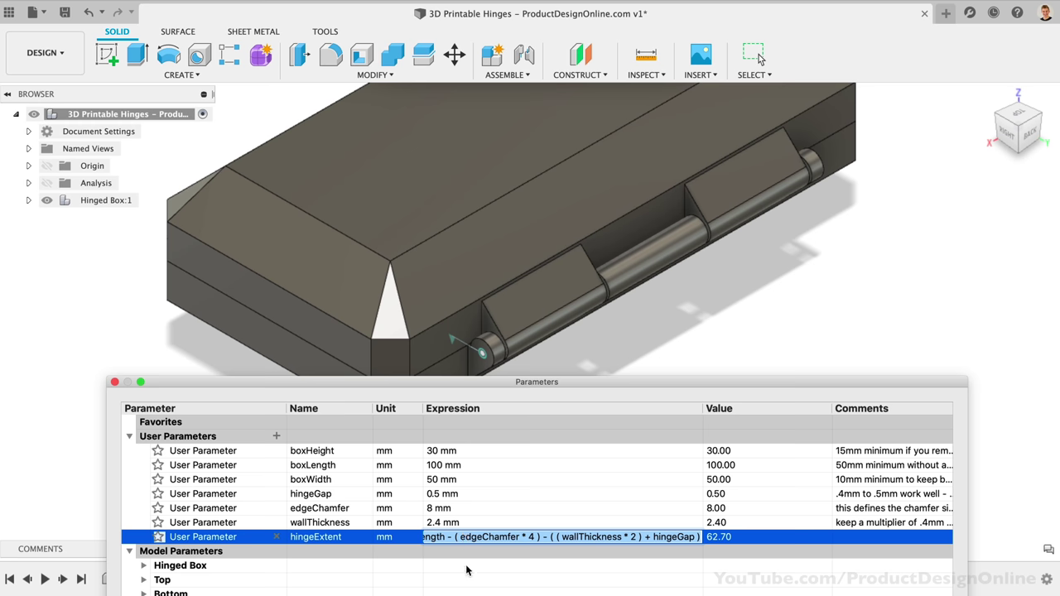
pyautogui.click(466, 568)
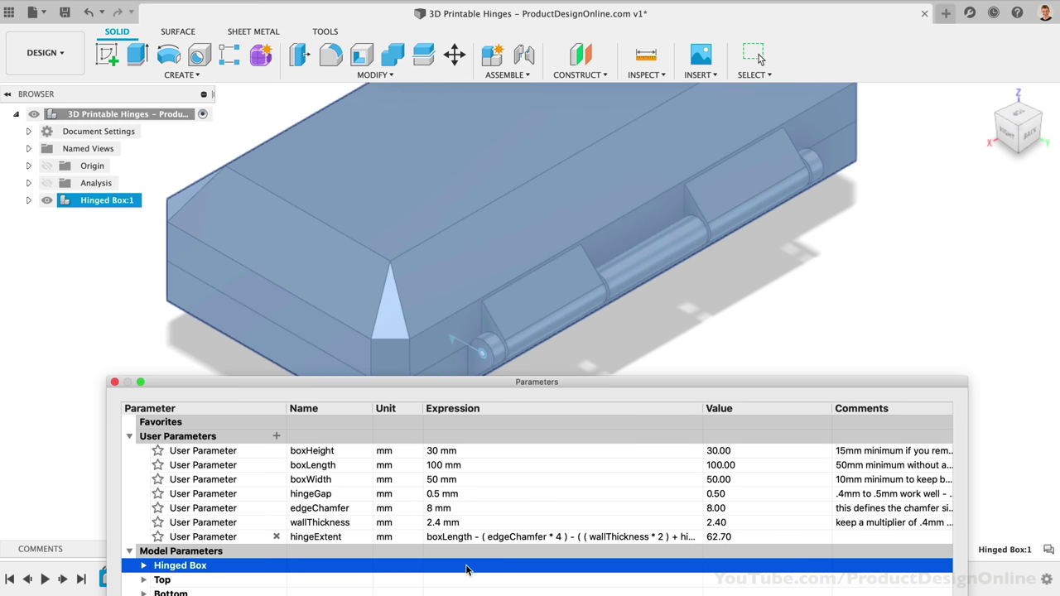
pyautogui.doubleClick(329, 497)
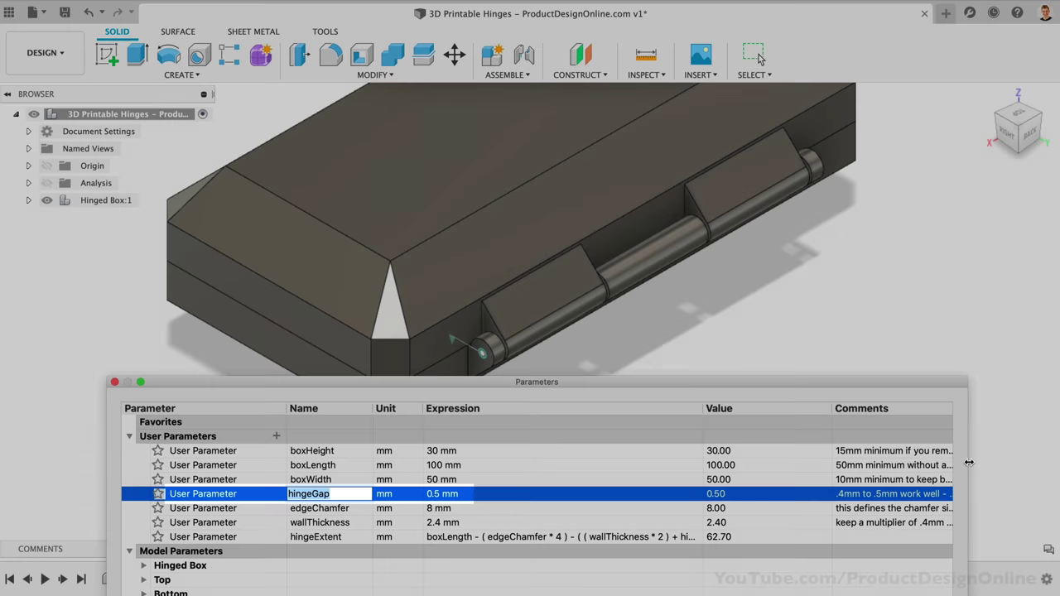
pyautogui.moveTo(967, 462); pyautogui.dragTo(1028, 462)
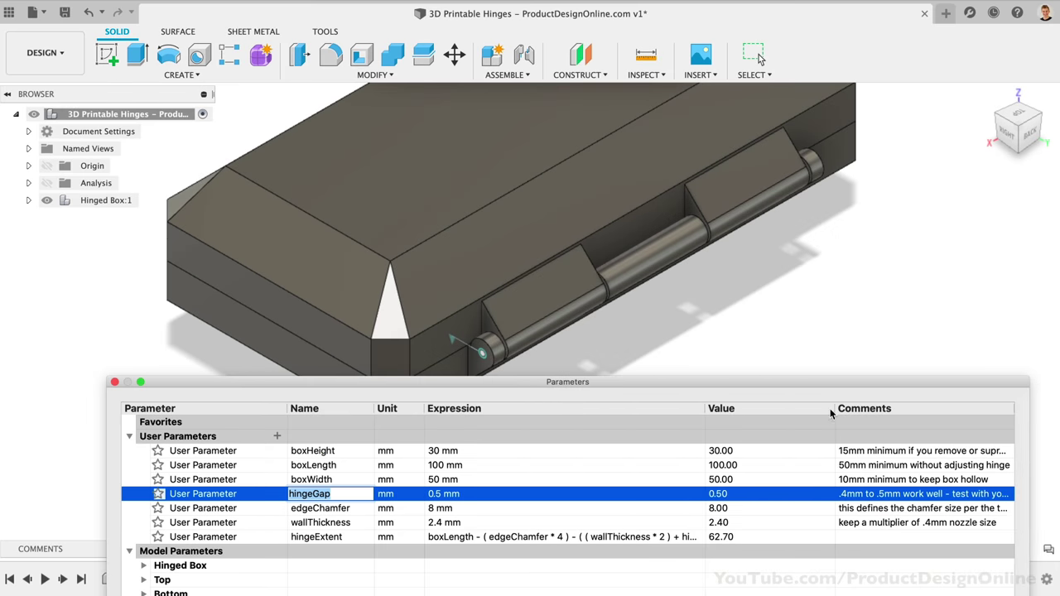
pyautogui.moveTo(835, 408); pyautogui.dragTo(770, 409)
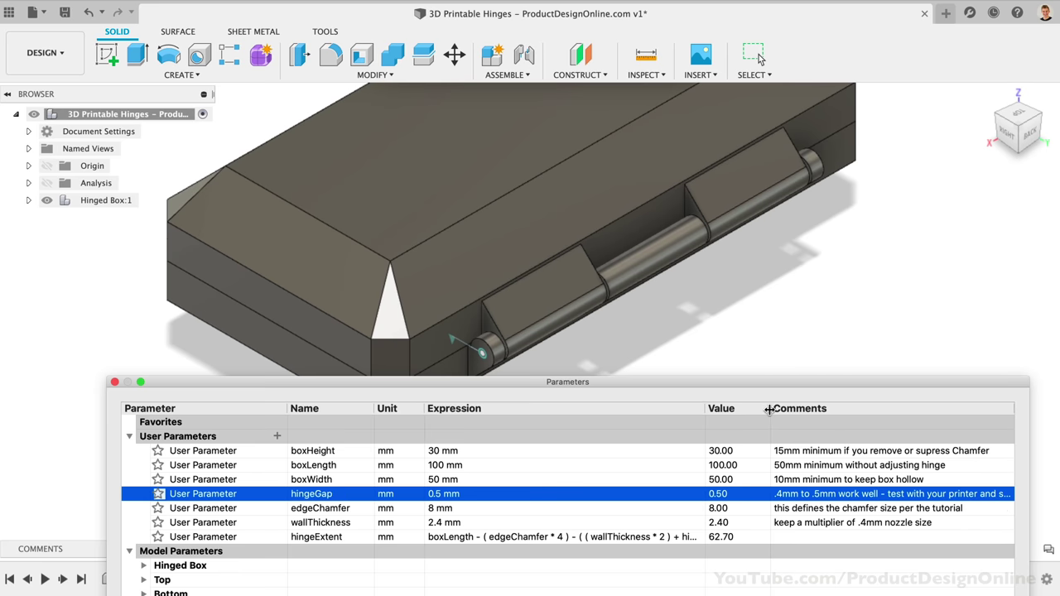
# Set the hingeGap user parameter to 1 mm
pyautogui.click(439, 495)
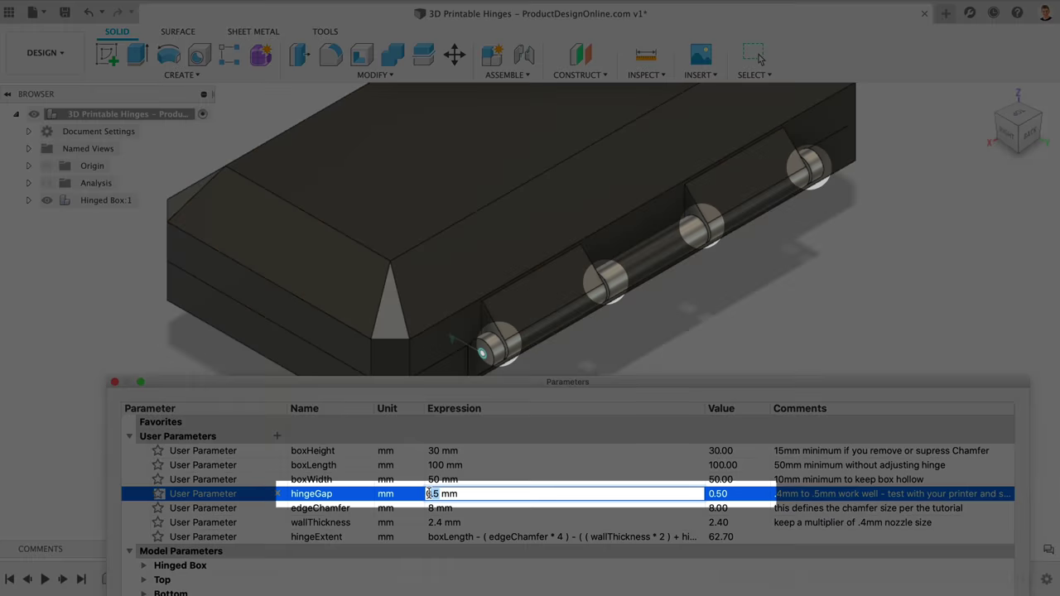
pyautogui.doubleClick(428, 494)
pyautogui.write('1')
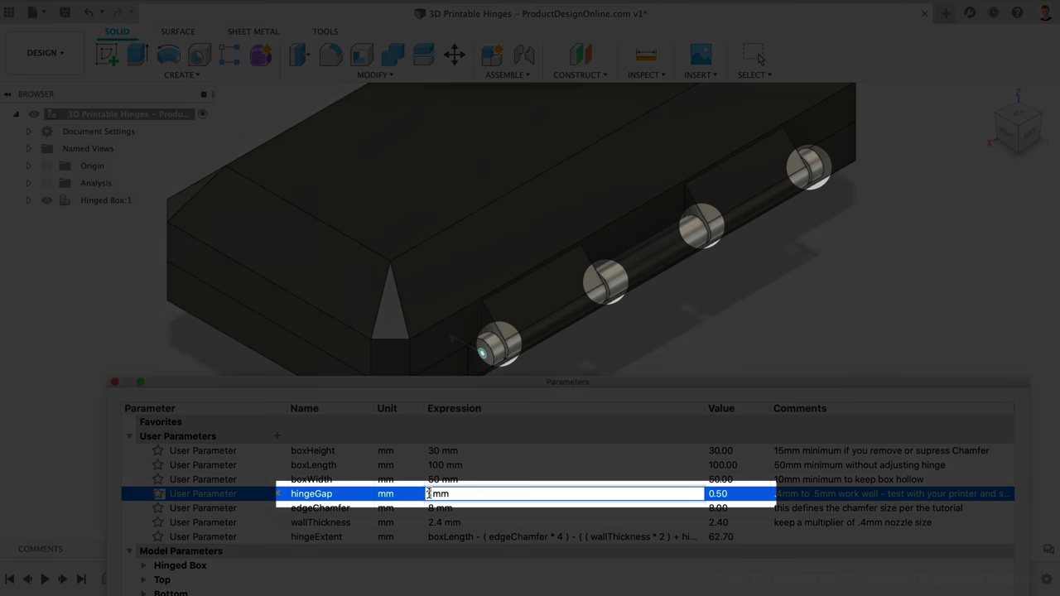
pyautogui.press('Return')
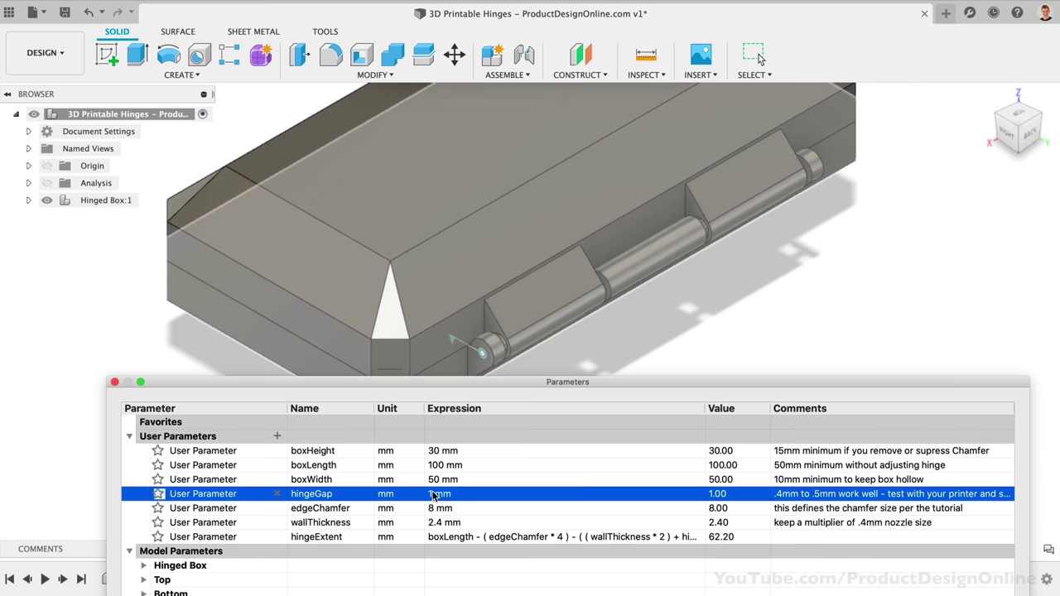
# Set the hingeGap user parameter back to 0.5 mm and close the parameters list
pyautogui.doubleClick(431, 494)
pyautogui.click(429, 493)
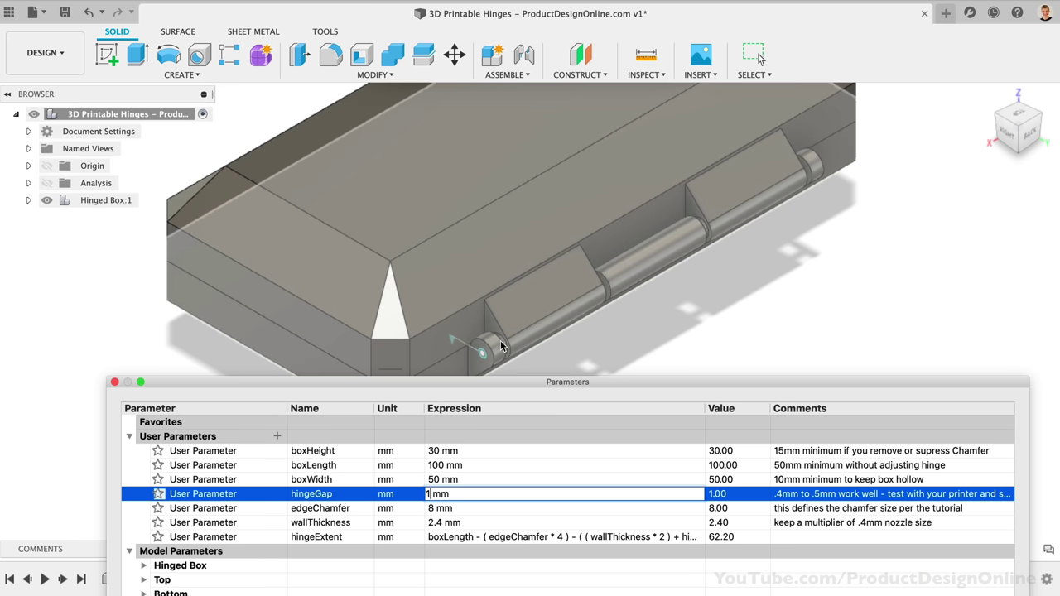
pyautogui.press('BackSpace')
pyautogui.write('.5')
pyautogui.press('Return')
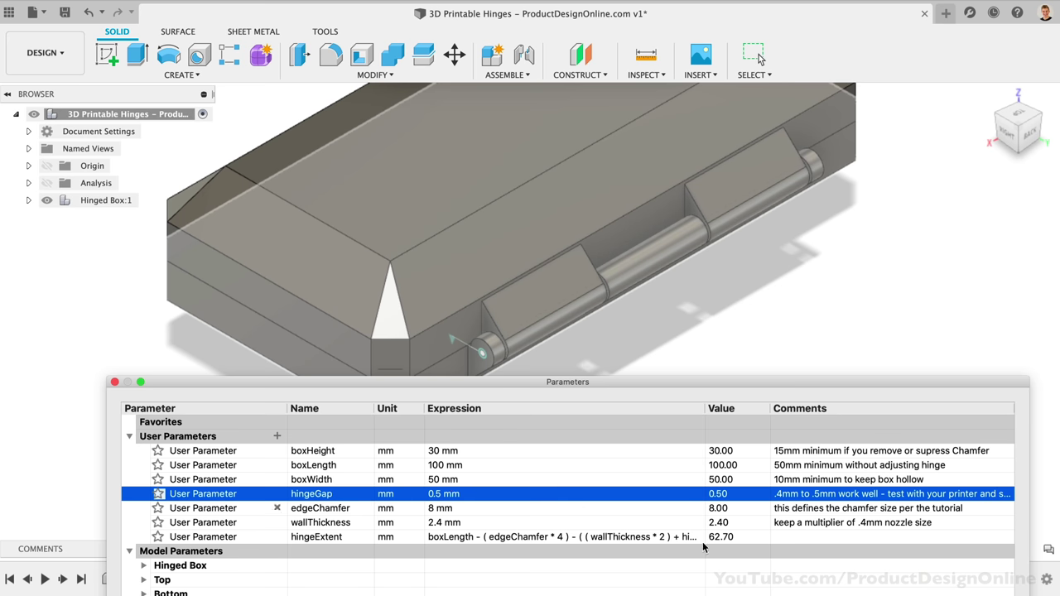
pyautogui.moveTo(872, 380); pyautogui.dragTo(856, 244)
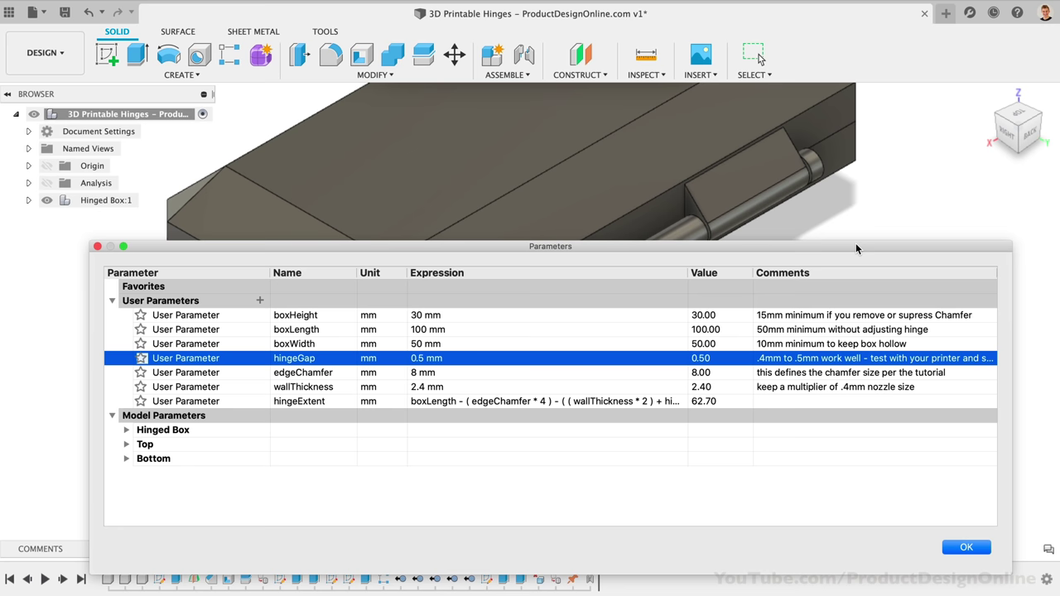
pyautogui.click(945, 545)
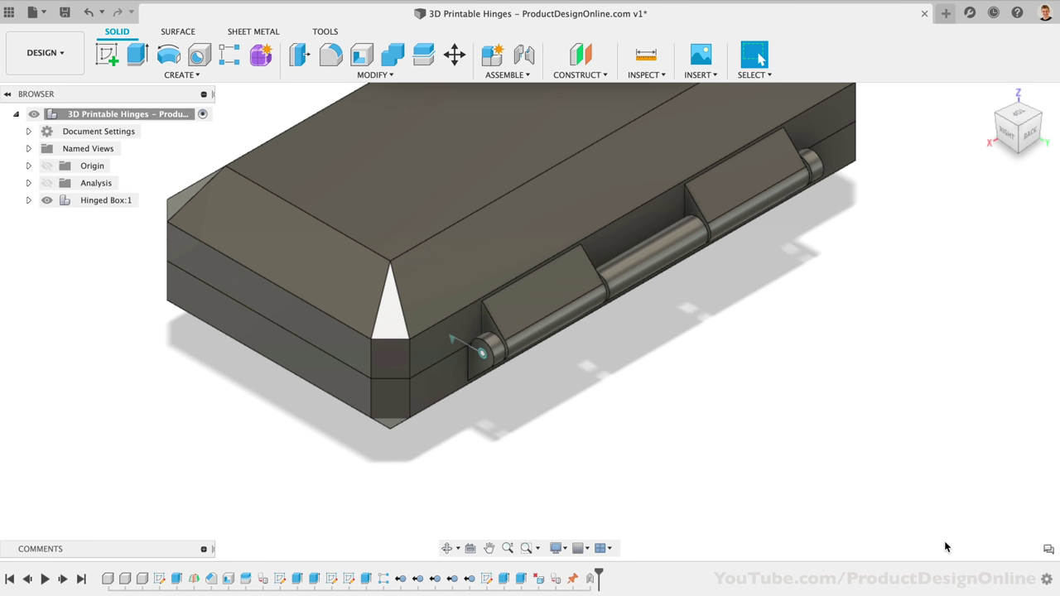
# Swing the box's upper half fully open about the hinge so both halves lie side by side
pyautogui.scroll(-5, 601, 445)
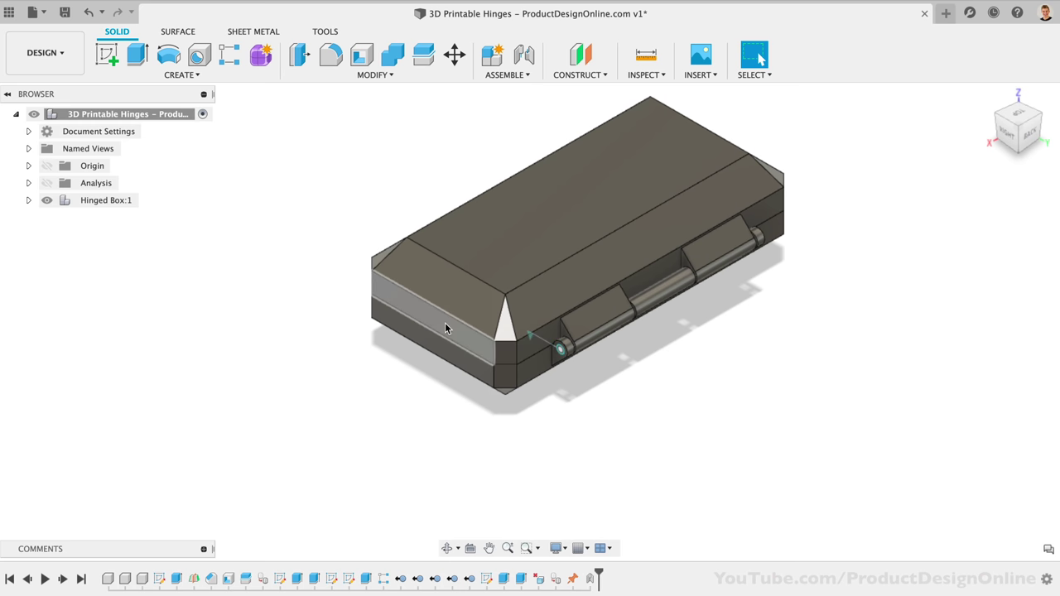
pyautogui.moveTo(445, 324); pyautogui.dragTo(621, 367)
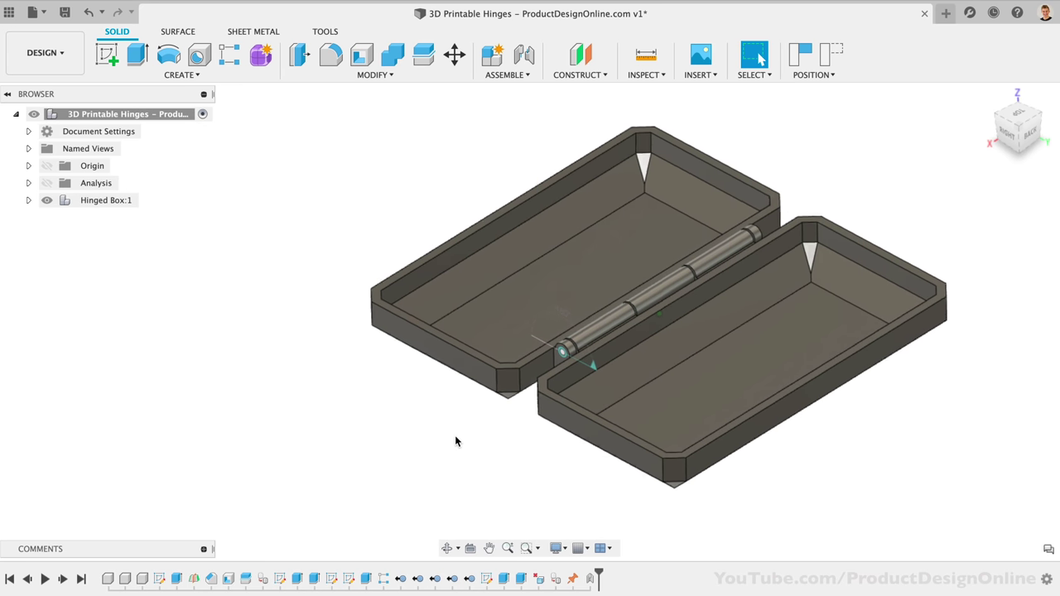
# Review the Shell feature's thickness and direction settings, leaving them unedited
pyautogui.press('F6')
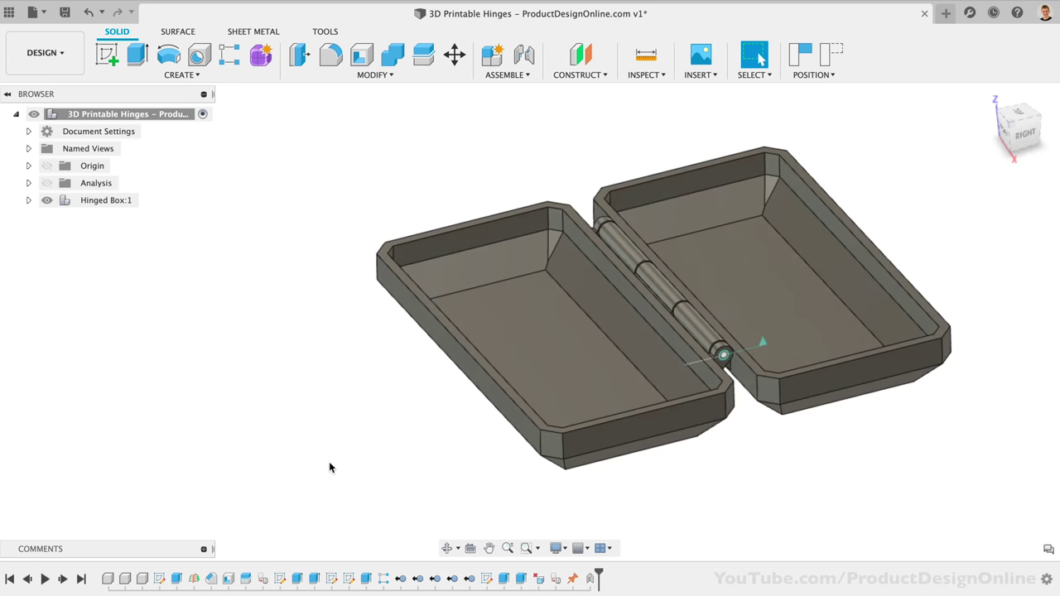
pyautogui.doubleClick(228, 578)
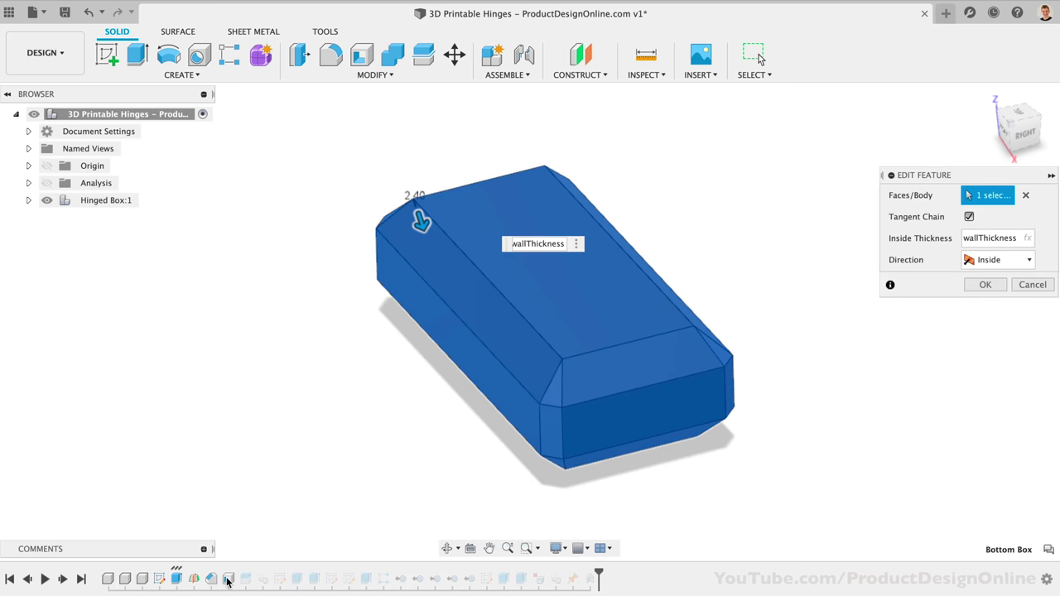
pyautogui.click(1030, 284)
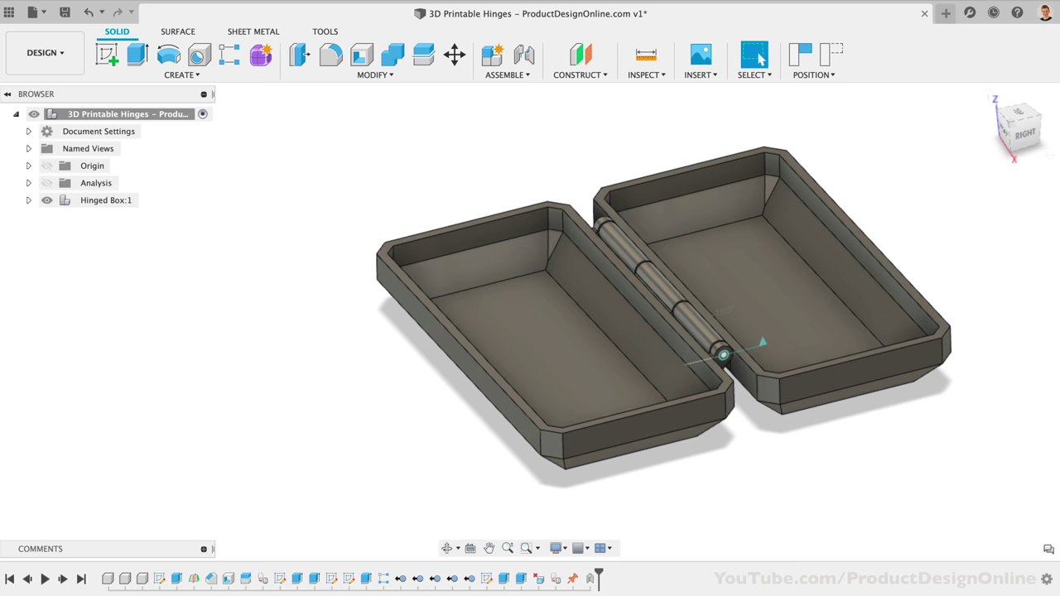
# Review the wallThickness user parameter in the parameters list, leaving it unedited
pyautogui.click(1038, 118)
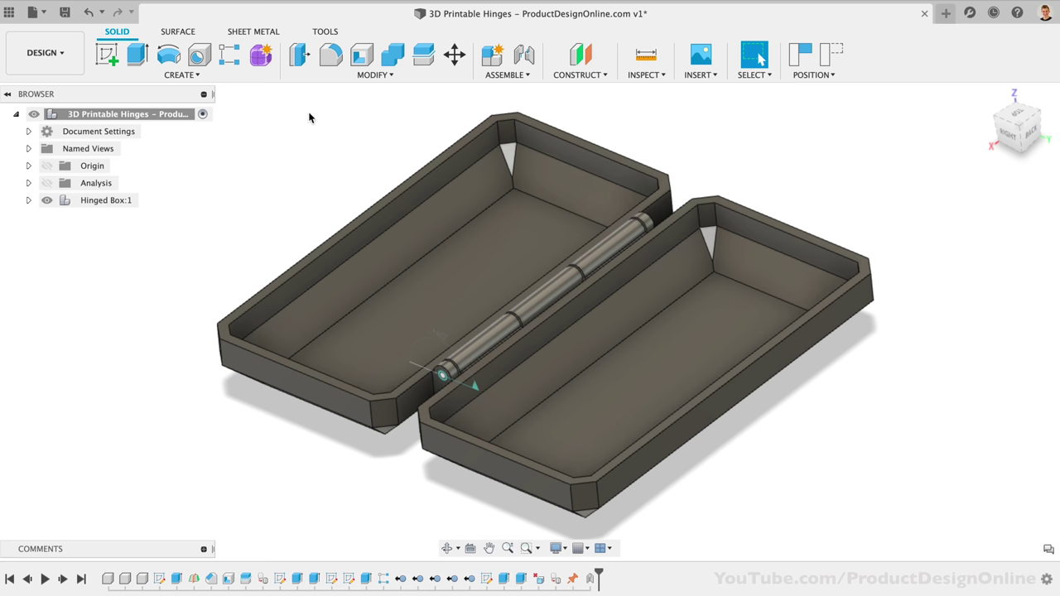
pyautogui.click(356, 74)
pyautogui.click(337, 367)
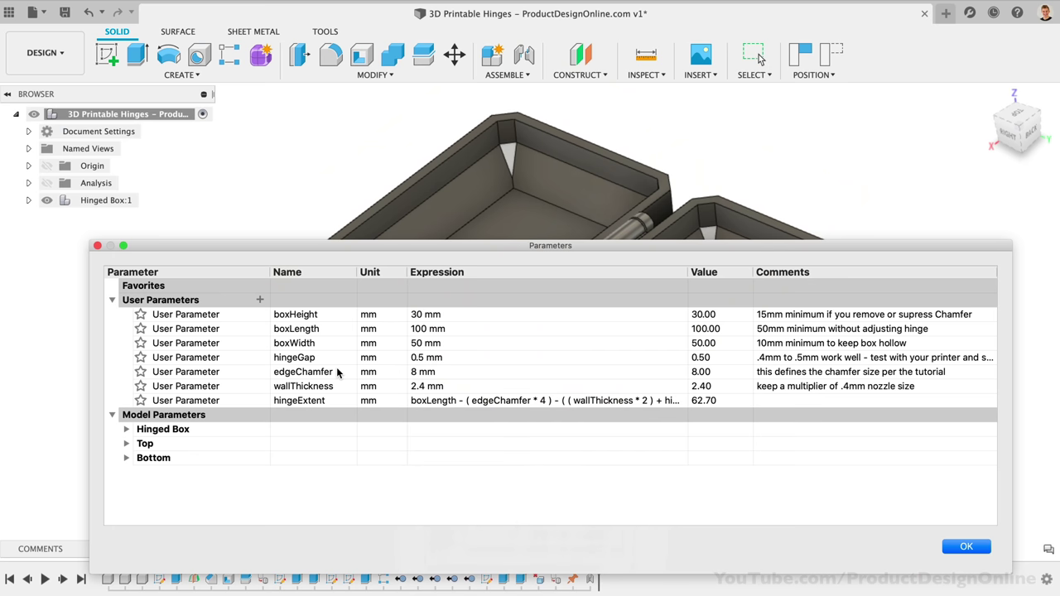
pyautogui.moveTo(337, 275); pyautogui.dragTo(313, 381)
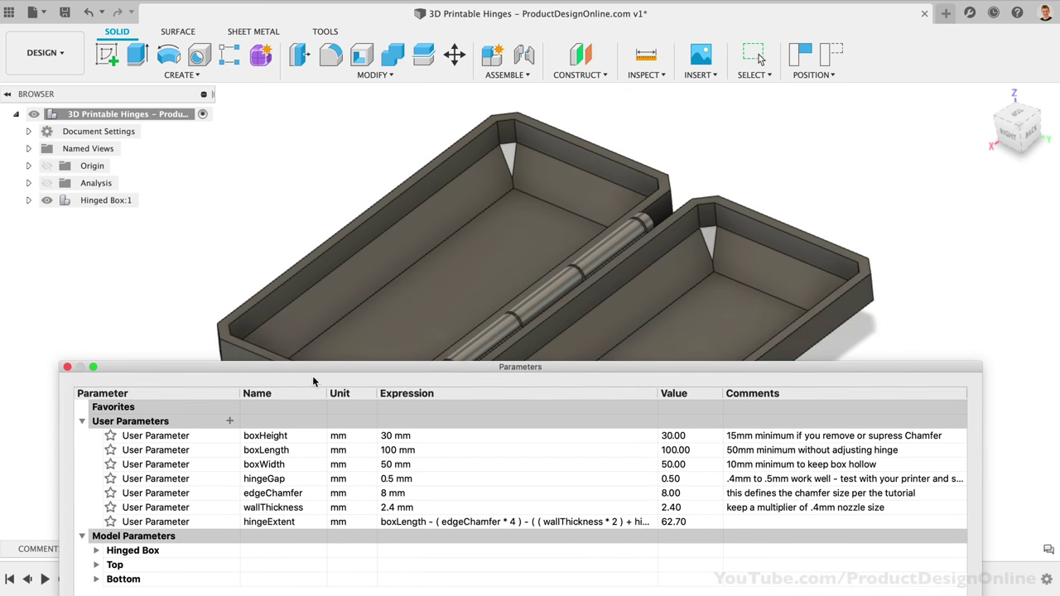
pyautogui.click(394, 511)
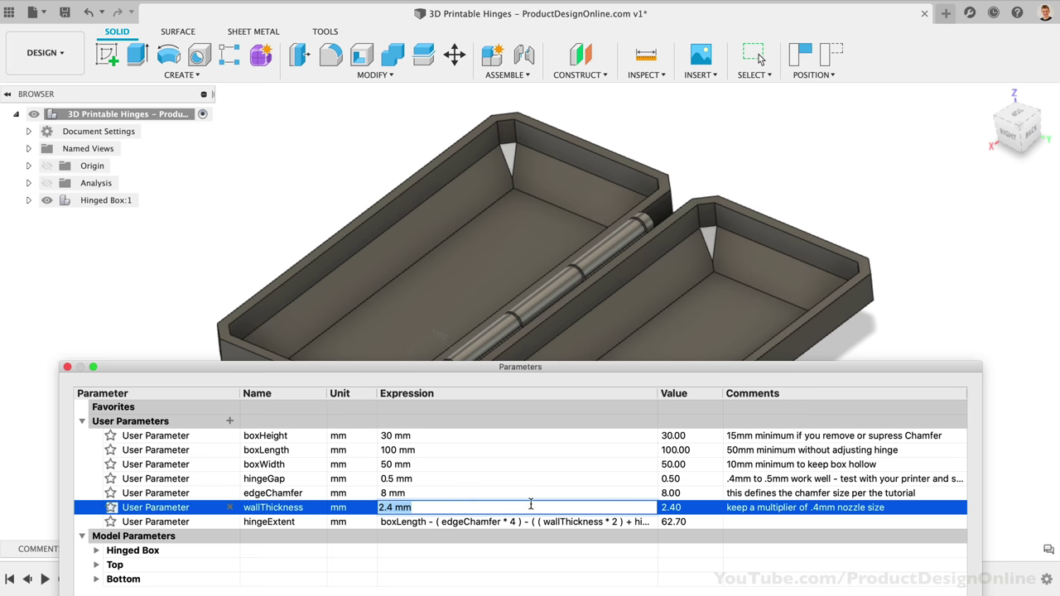
pyautogui.click(67, 367)
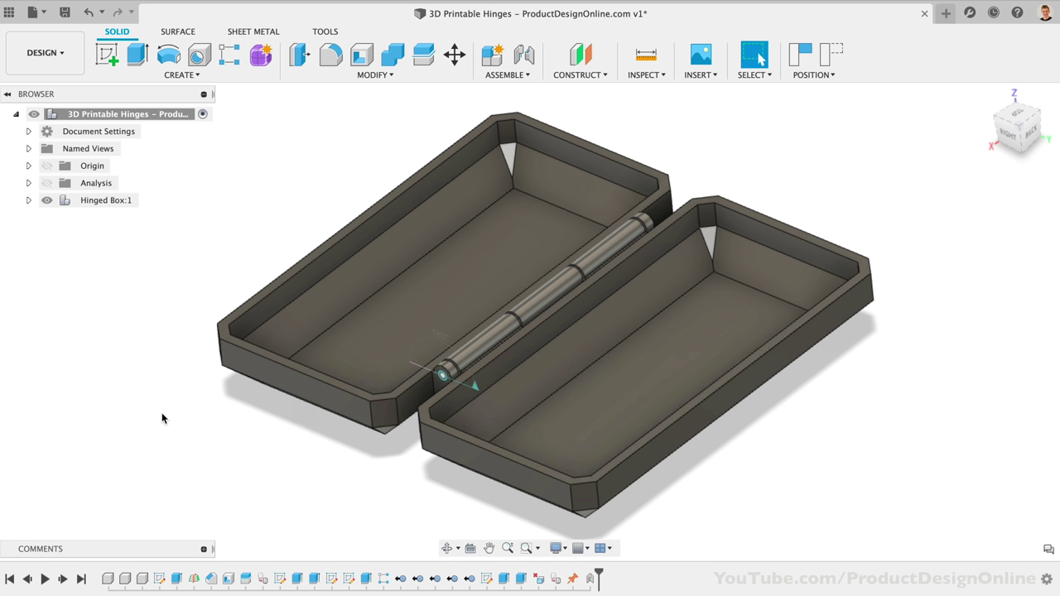
# Expand the Hinged Box component and identify its Top and Bottom components in the model
pyautogui.click(29, 201)
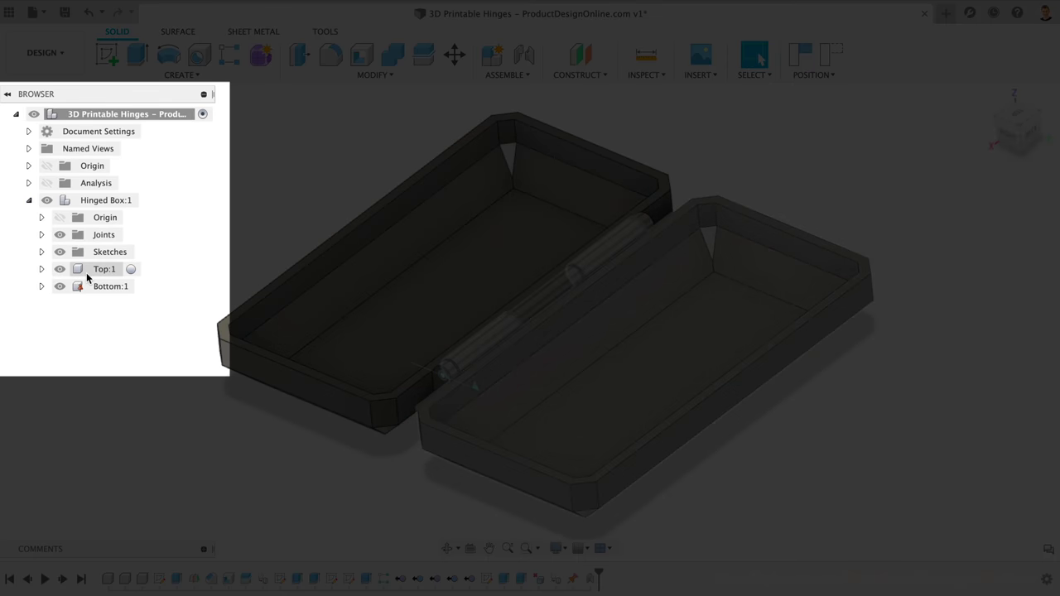
pyautogui.click(86, 270)
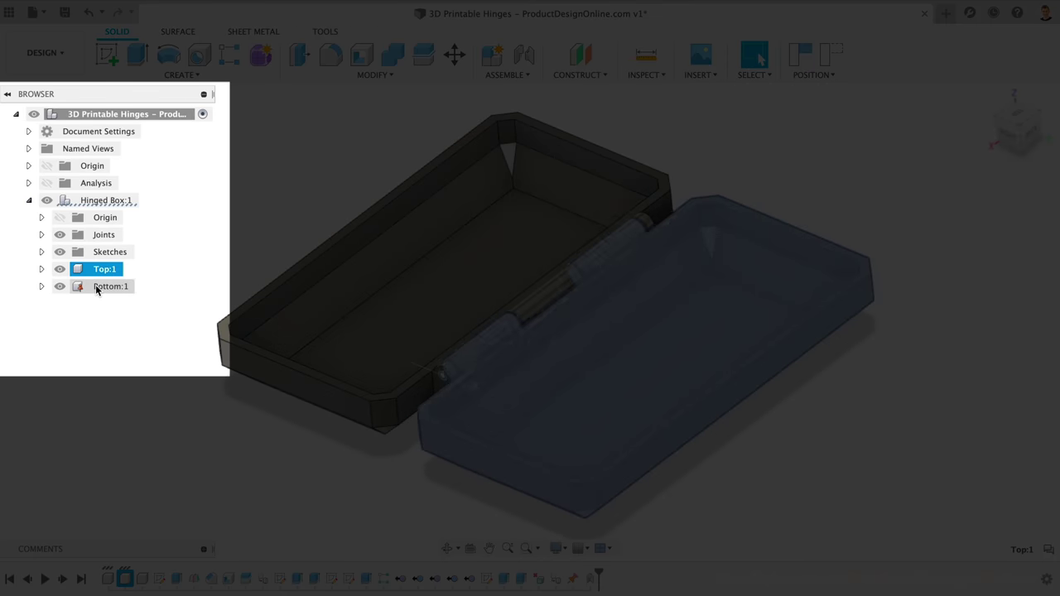
pyautogui.click(96, 286)
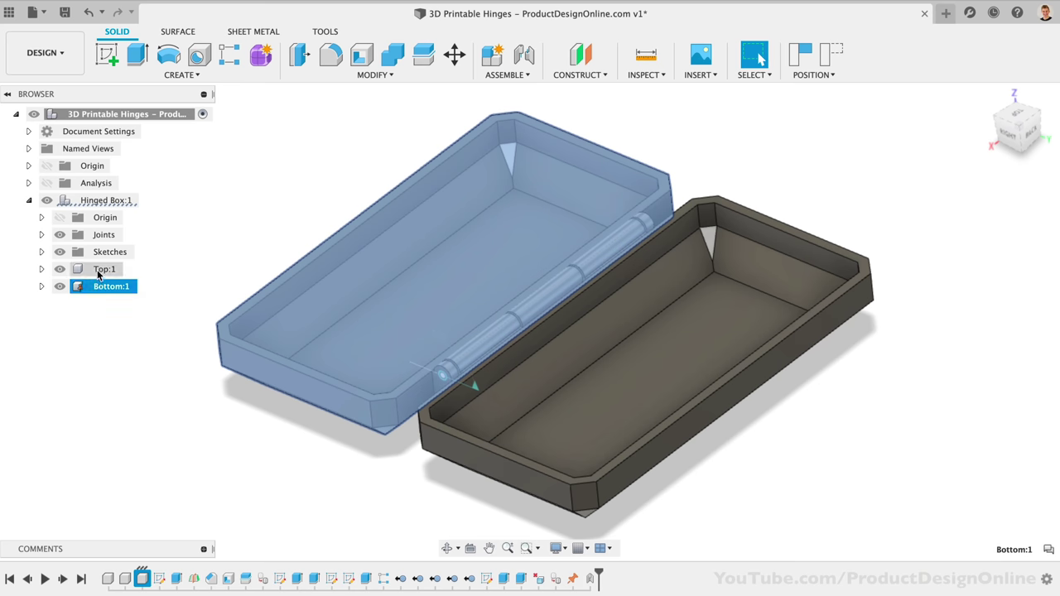
pyautogui.click(93, 270)
pyautogui.click(179, 247)
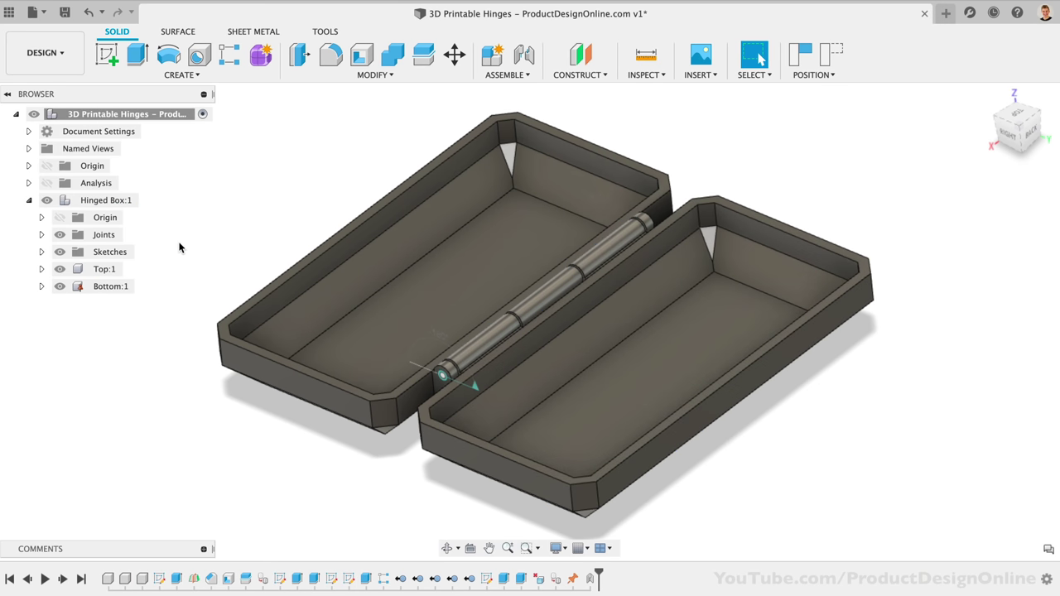
# Revert the box to its closed position and hide the Top component to inspect the Bottom's hinge pin and middle knuckle
pyautogui.click(831, 55)
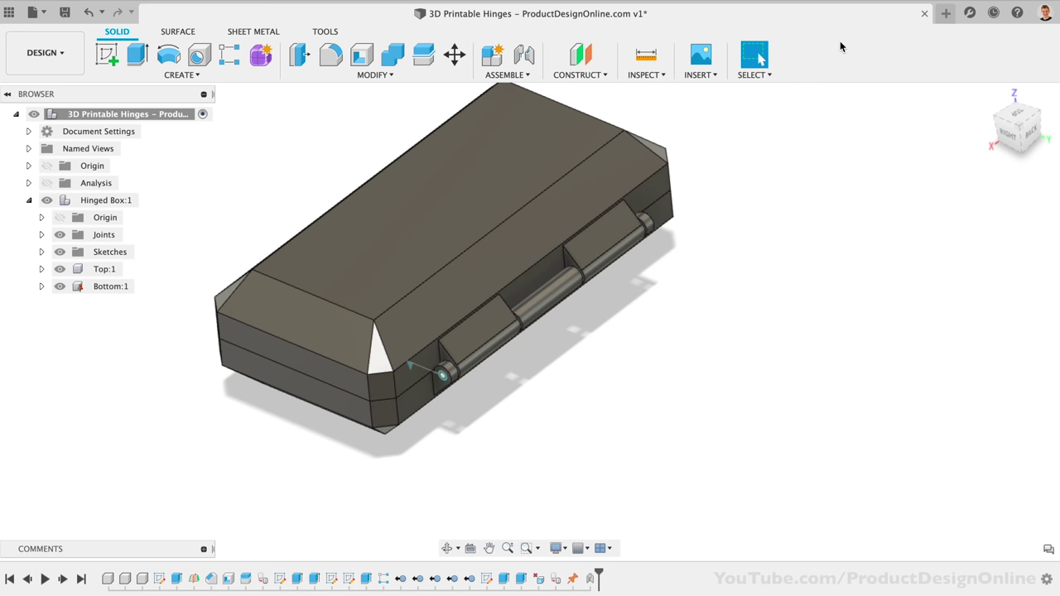
pyautogui.click(1018, 126)
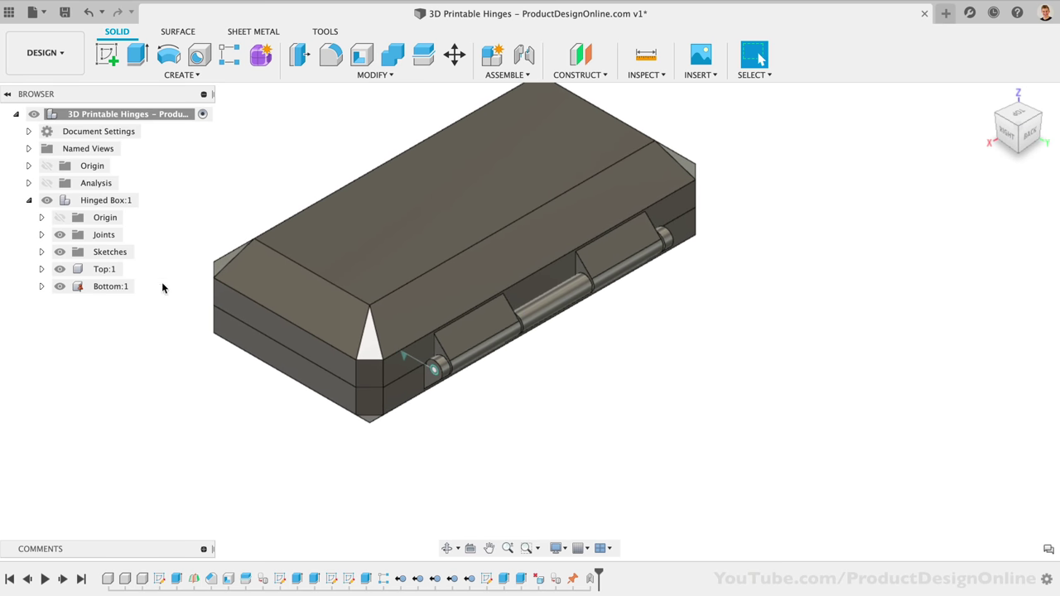
pyautogui.click(60, 270)
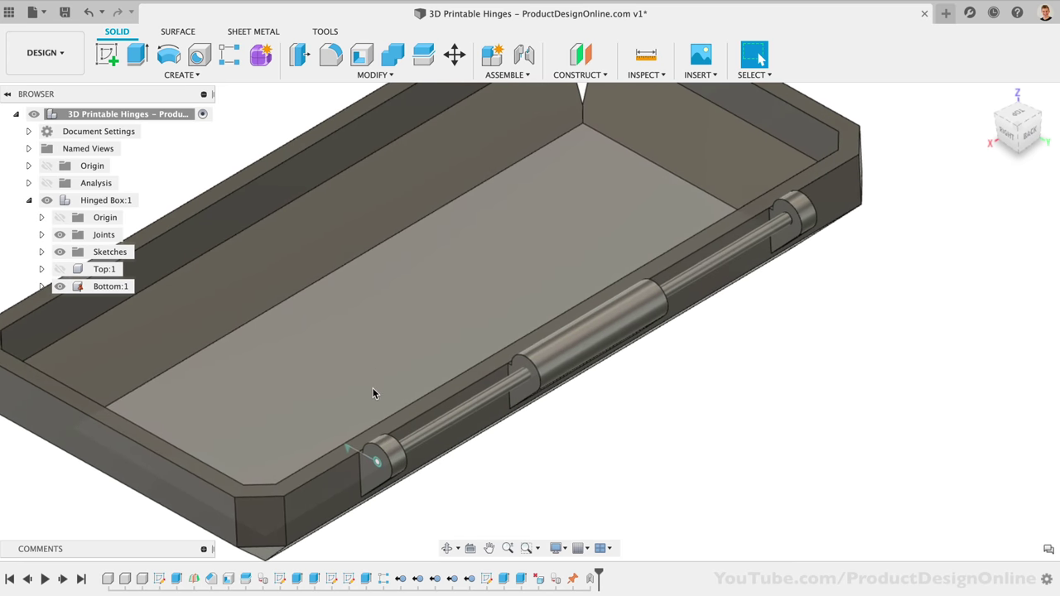
pyautogui.click(377, 472)
pyautogui.click(556, 359)
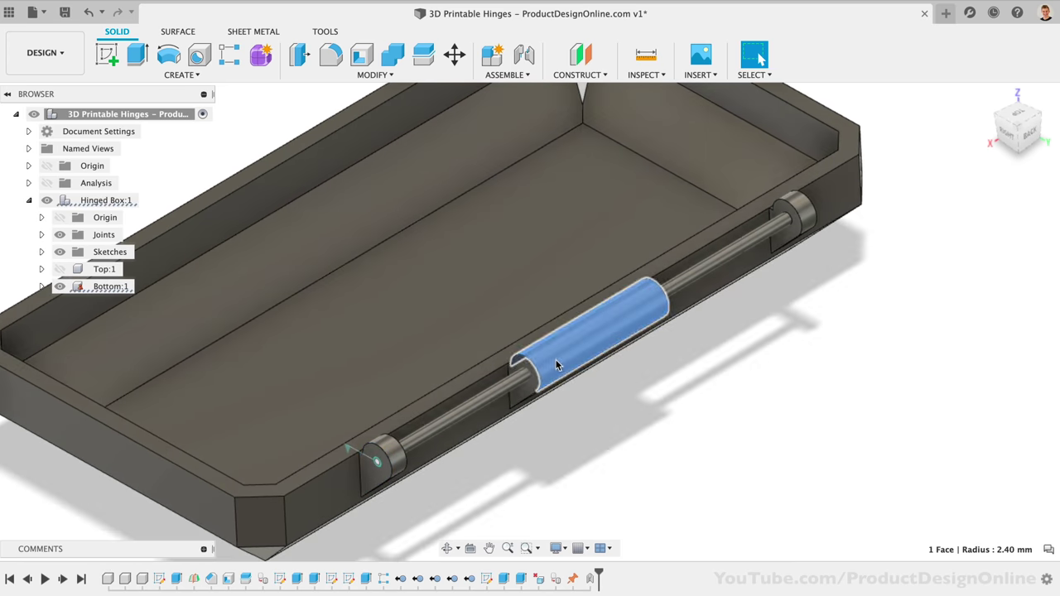
pyautogui.click(511, 389)
pyautogui.click(760, 452)
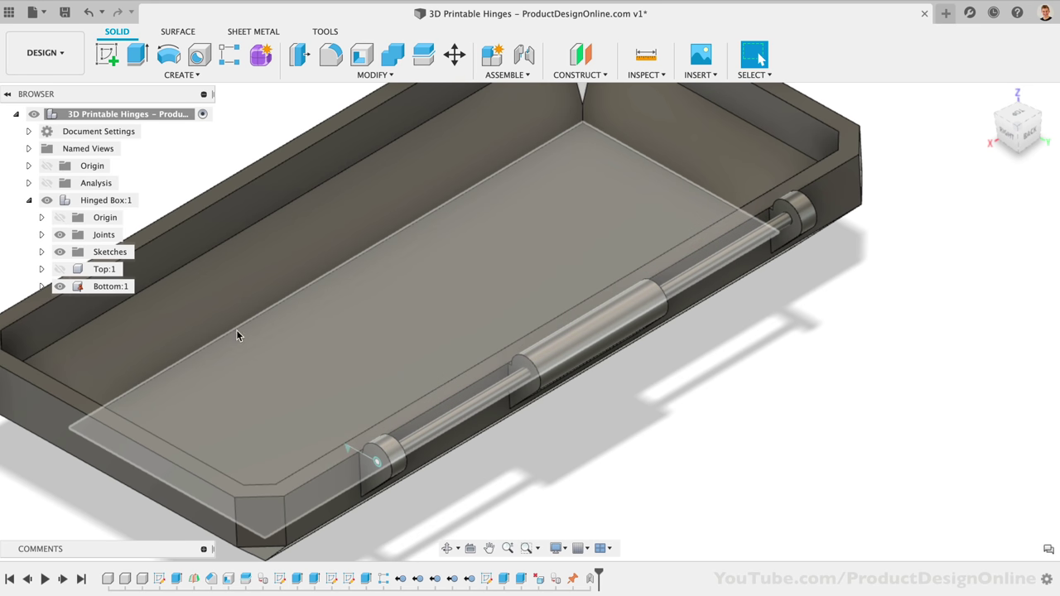
# Show Top and temporarily hide Bottom to inspect the two hollow hinge knuckles on the Top component
pyautogui.click(59, 269)
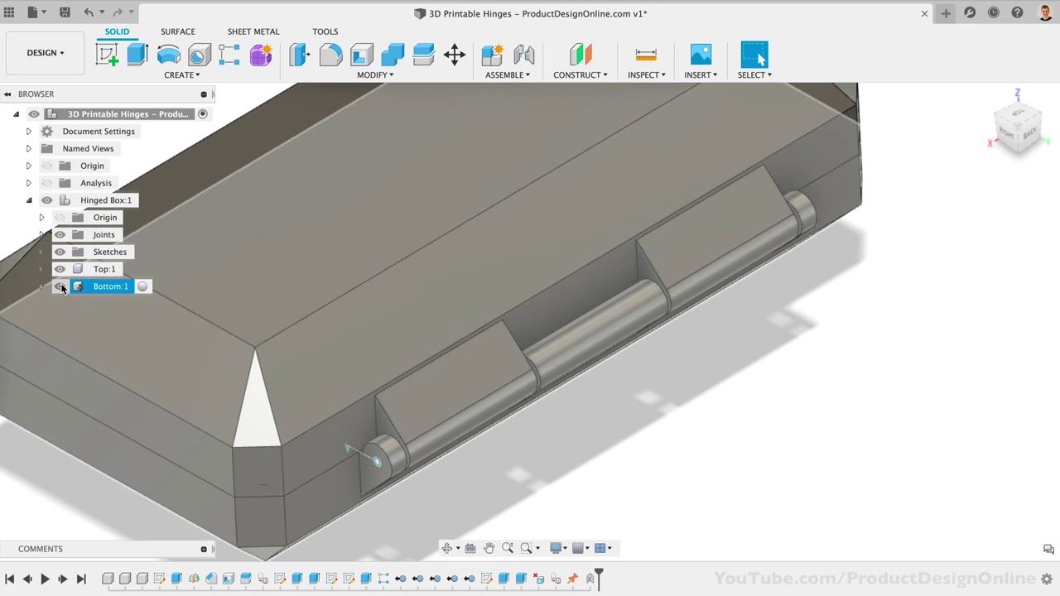
pyautogui.click(61, 287)
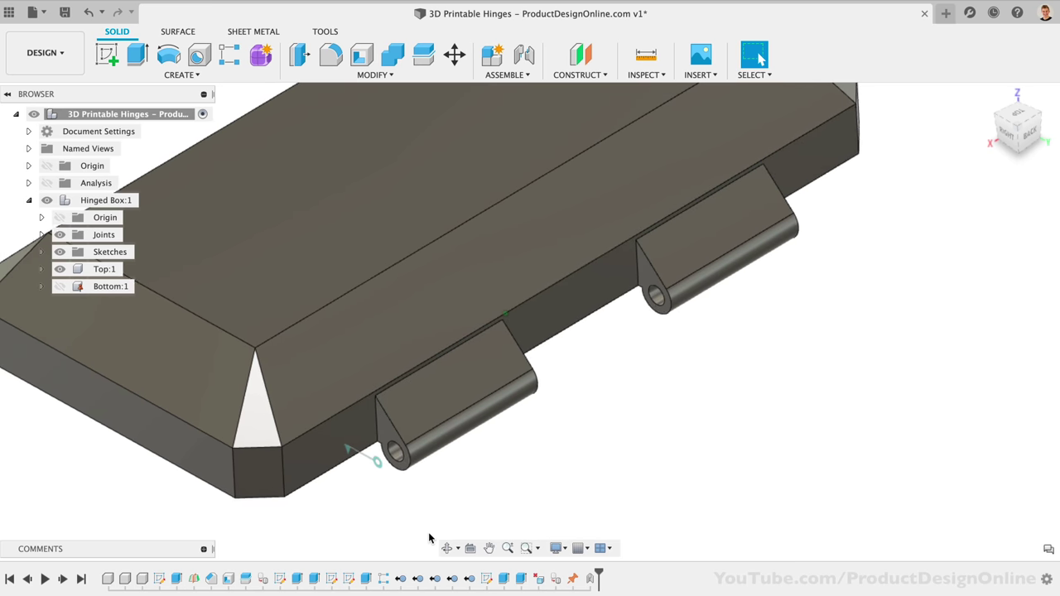
pyautogui.click(436, 414)
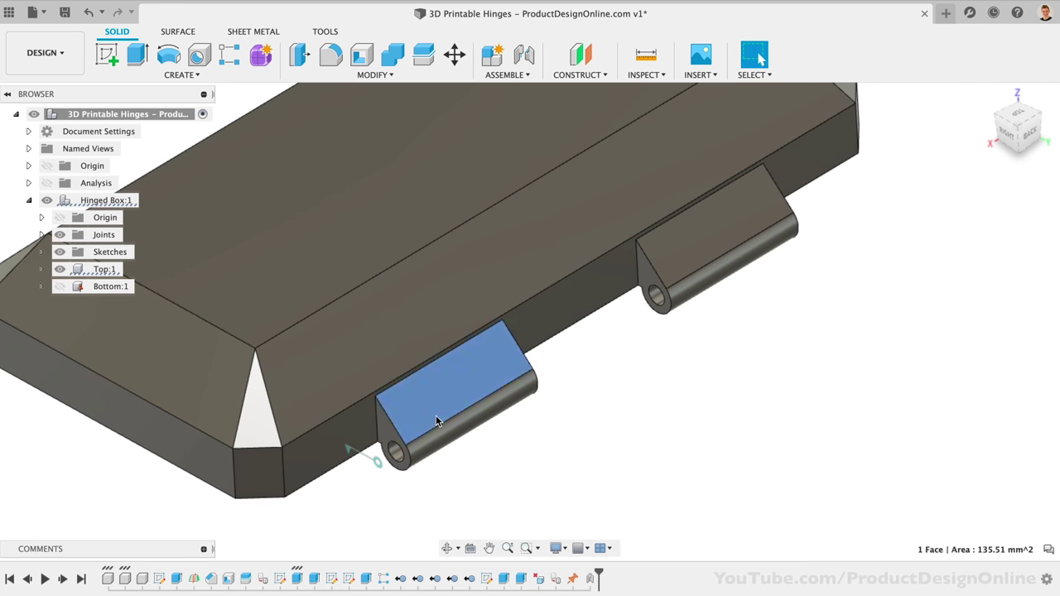
pyautogui.click(675, 271)
pyautogui.click(675, 271)
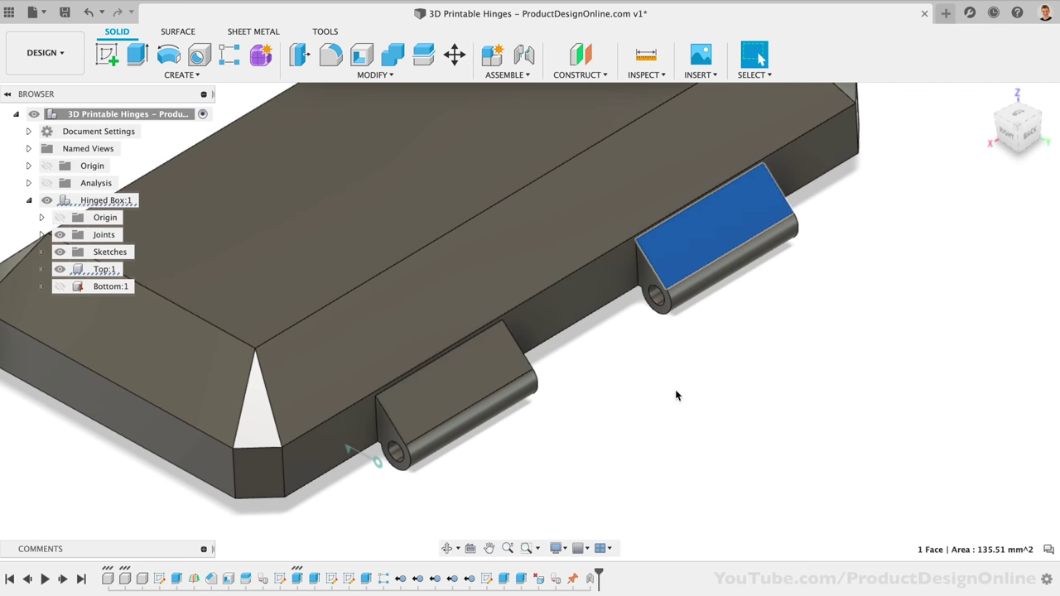
pyautogui.click(675, 389)
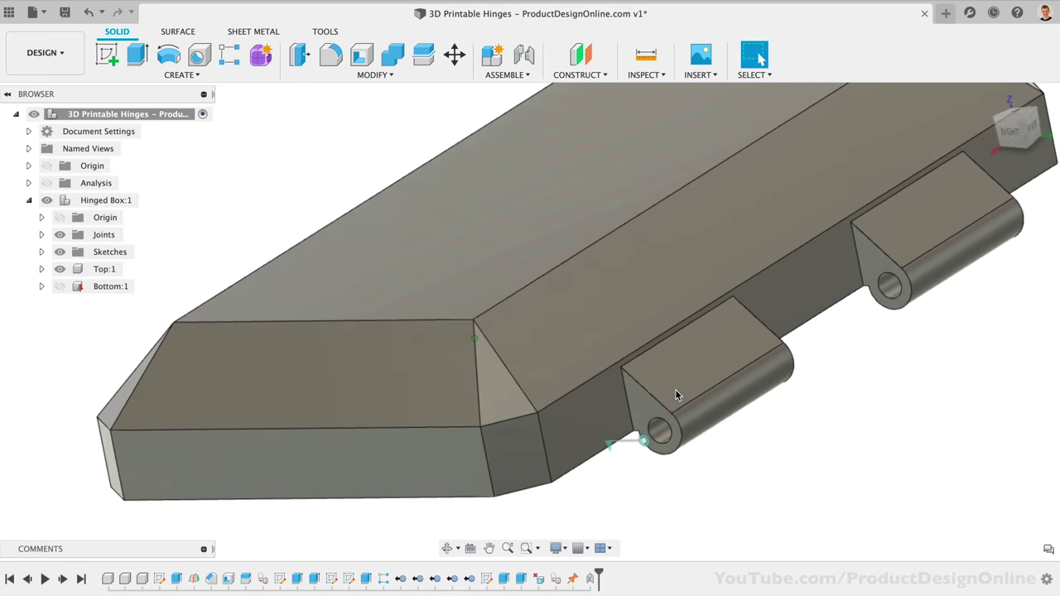
pyautogui.click(59, 285)
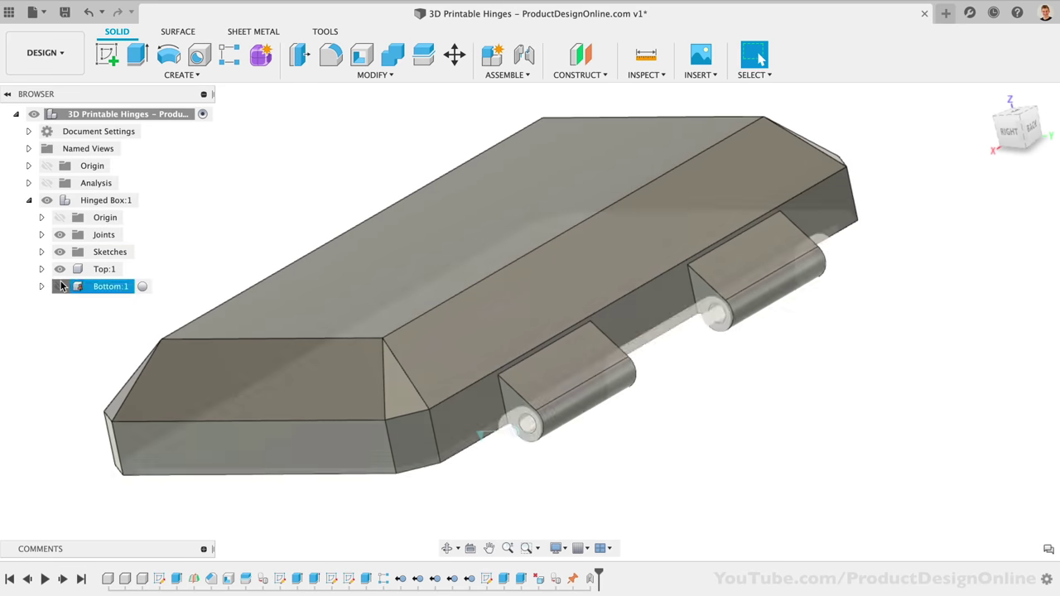
# Run a Section Analysis across the hinge and examine the gap between the Bottom's pin and the Top's knuckle from the right side
pyautogui.click(640, 75)
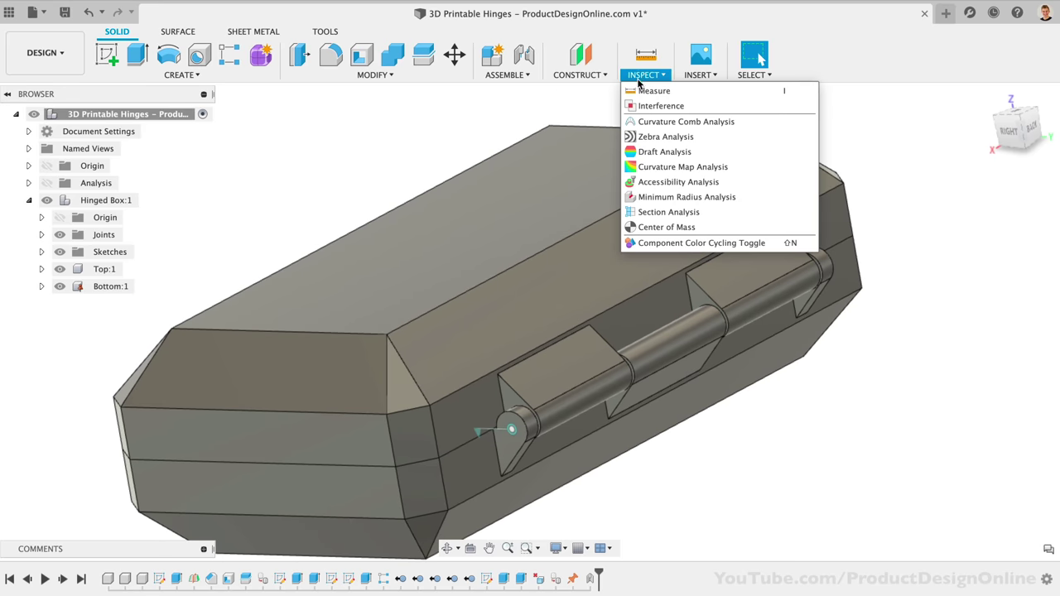
pyautogui.click(662, 212)
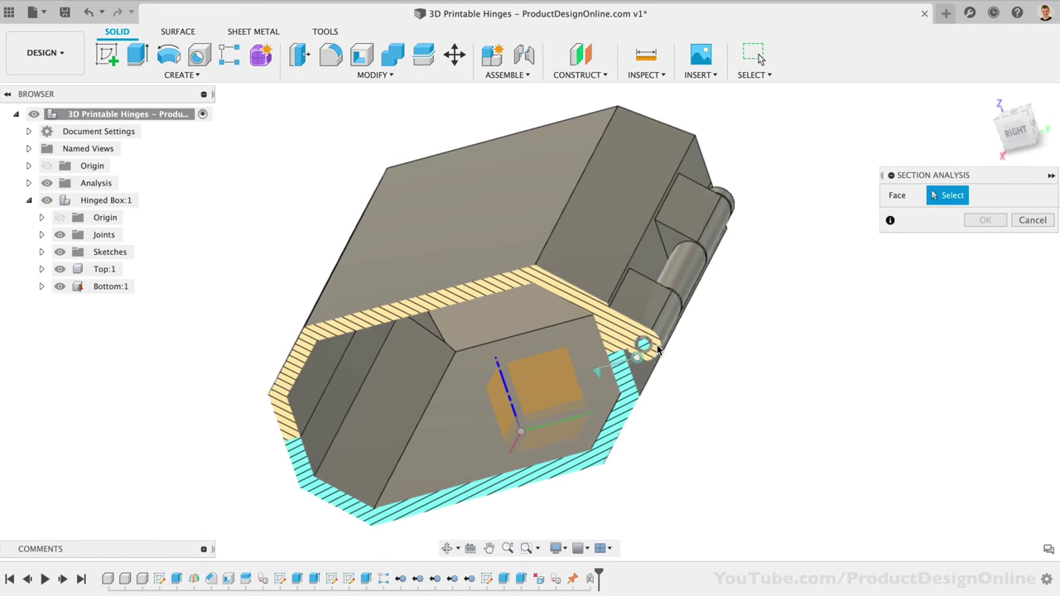
pyautogui.scroll(5, 658, 349)
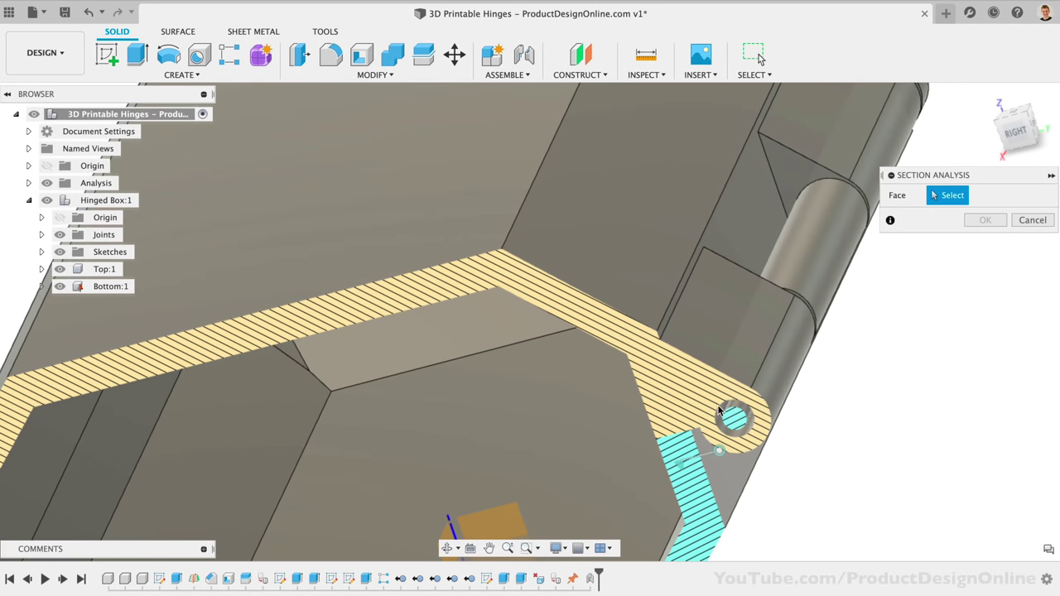
pyautogui.scroll(-5, 724, 428)
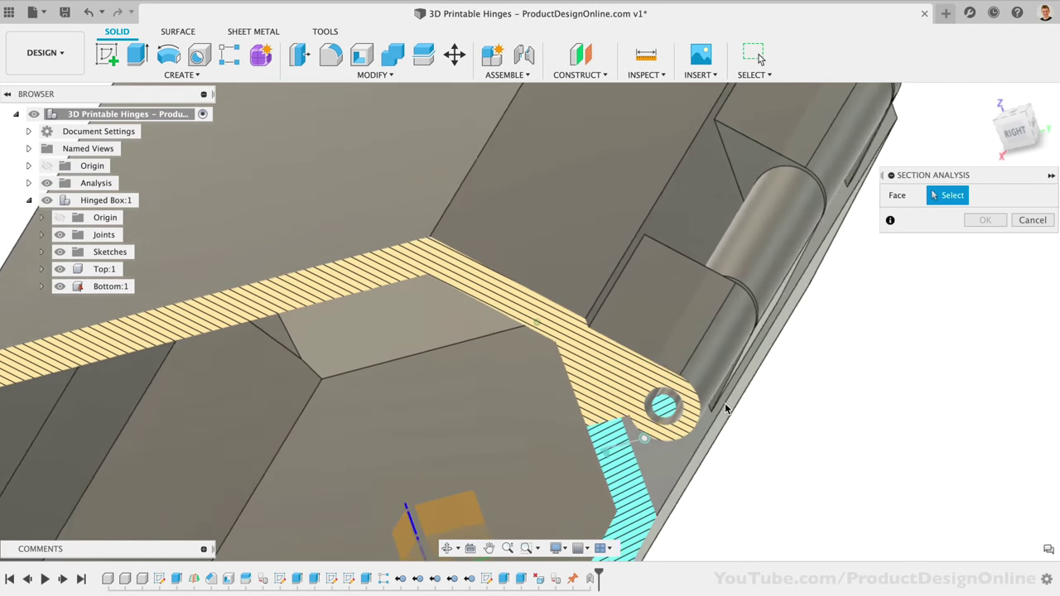
pyautogui.moveTo(1017, 137); pyautogui.dragTo(1019, 140)
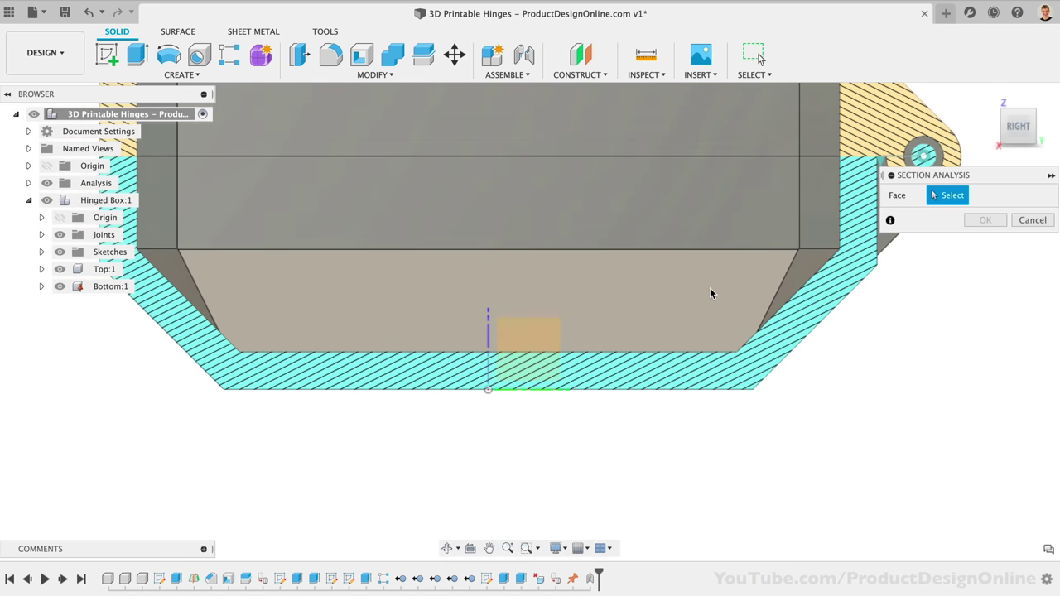
pyautogui.hscroll(5, 709, 292)
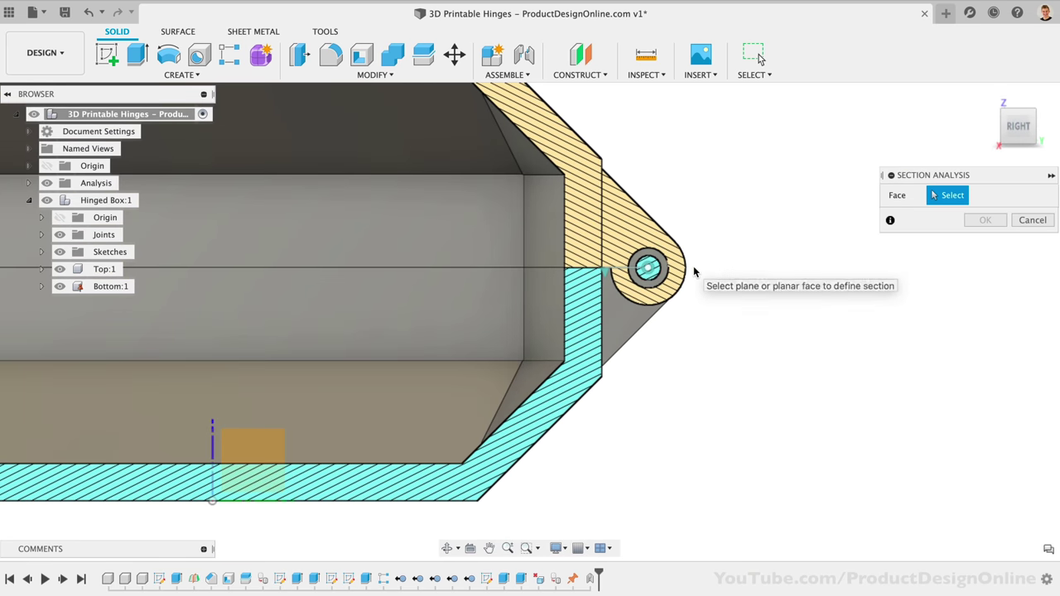
pyautogui.scroll(6, 693, 270)
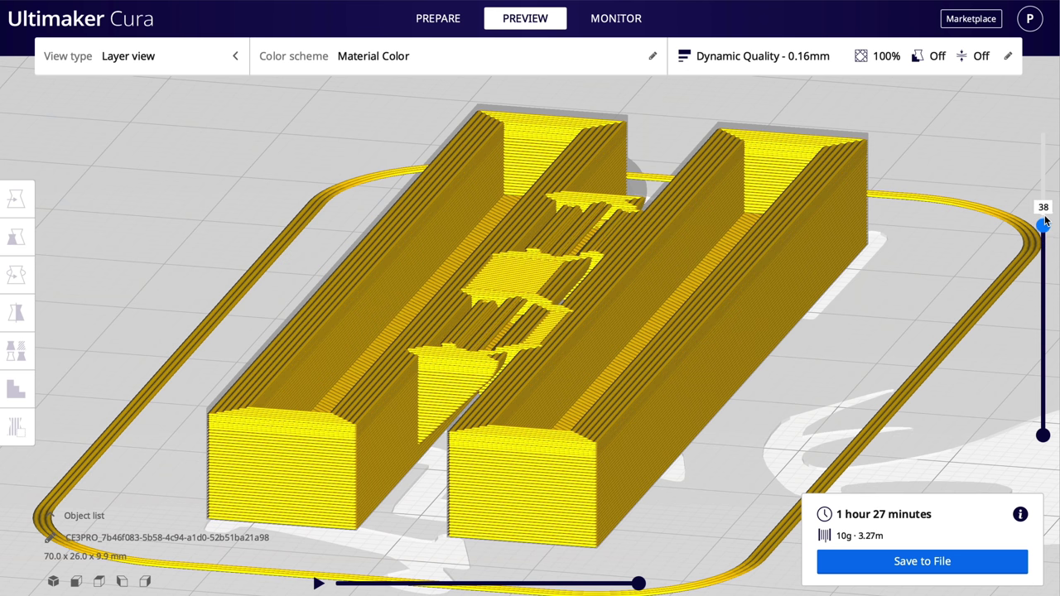
# Switch to Ultimaker Cura and raise the layer preview of the sliced hinge print above layer 38
pyautogui.moveTo(1045, 220); pyautogui.dragTo(1046, 124)
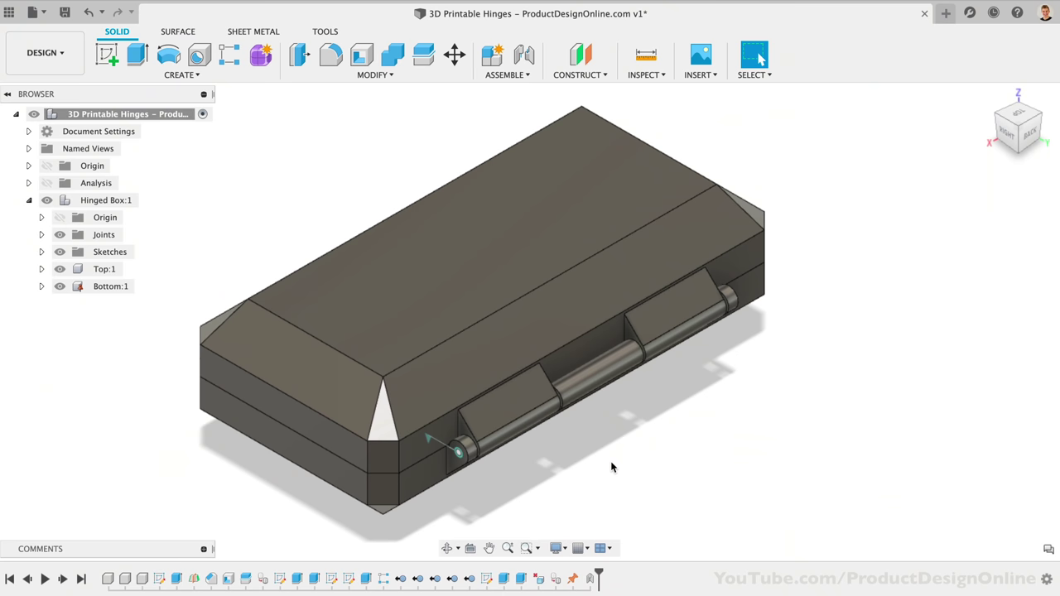
# Swing the Top half fully open about the hinge and examine the Bottom's angled hinge support edge against its vertical wall
pyautogui.scroll(-3, 611, 467)
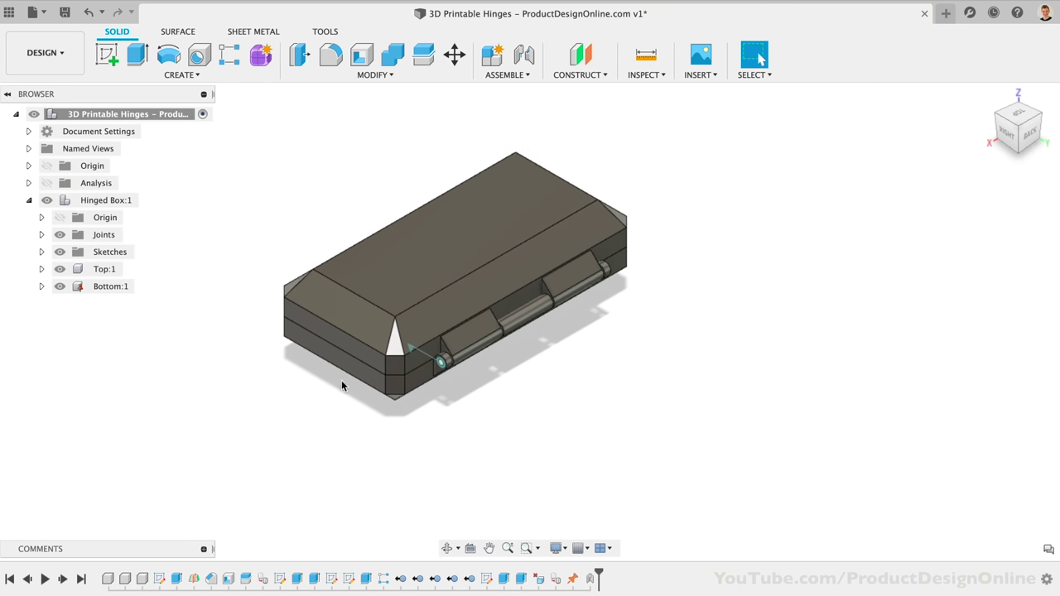
pyautogui.moveTo(332, 336); pyautogui.dragTo(480, 370)
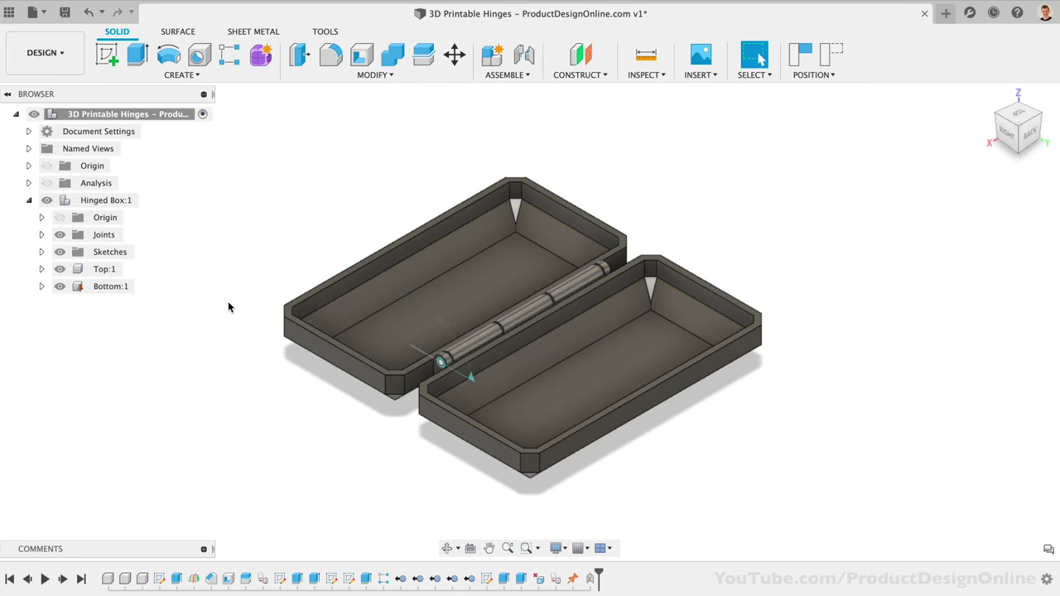
pyautogui.click(1011, 135)
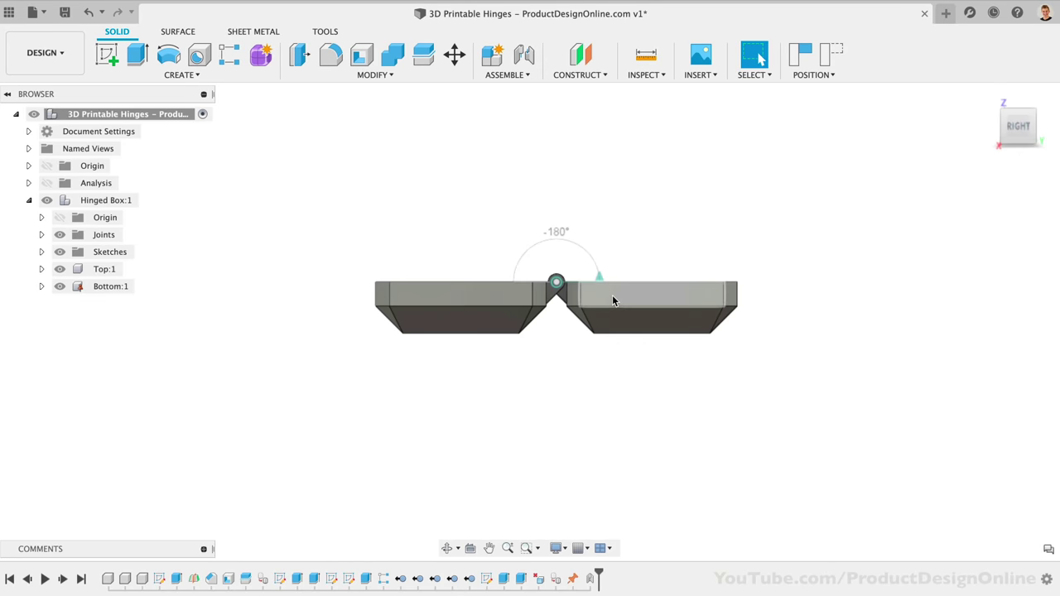
pyautogui.scroll(5, 612, 300)
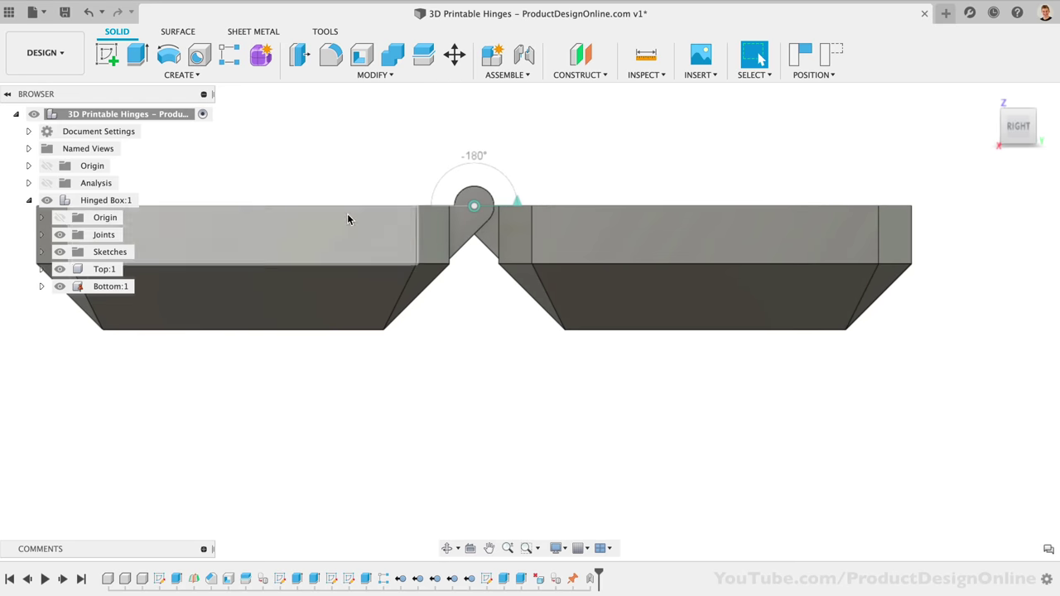
pyautogui.scroll(5, 521, 232)
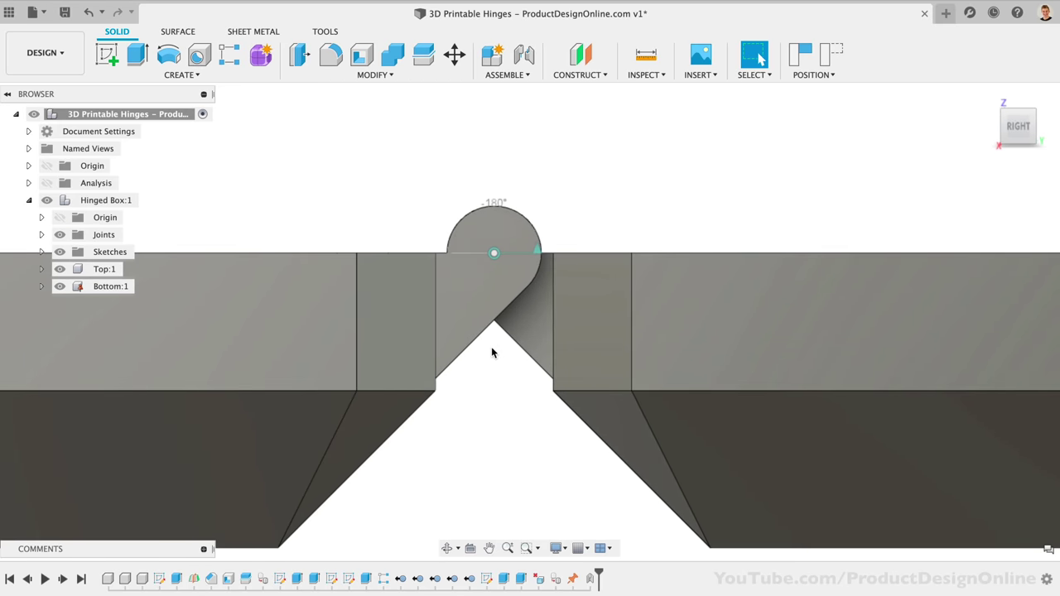
pyautogui.click(477, 340)
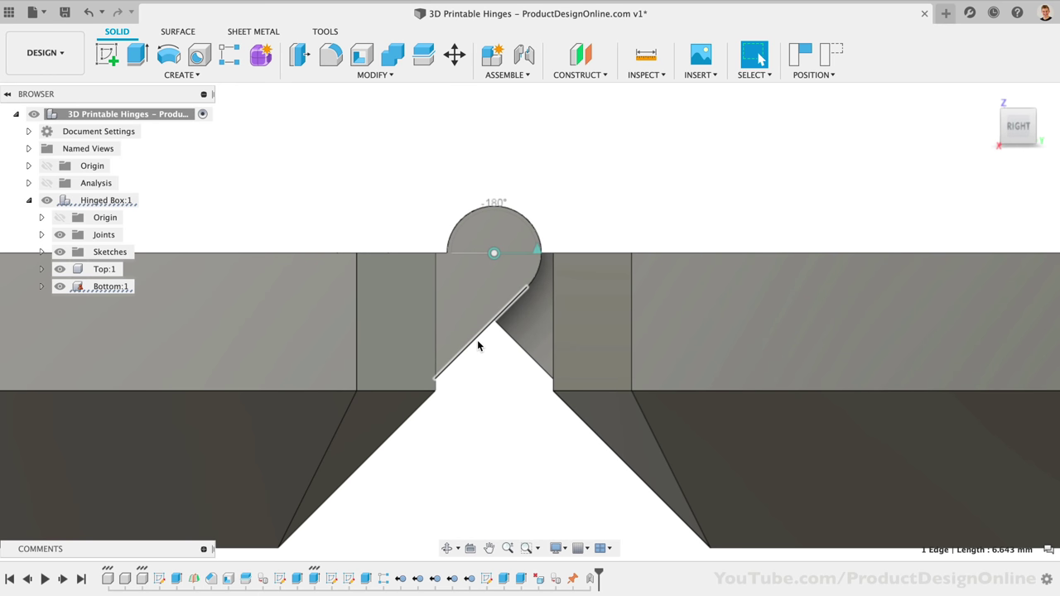
pyautogui.click(434, 341)
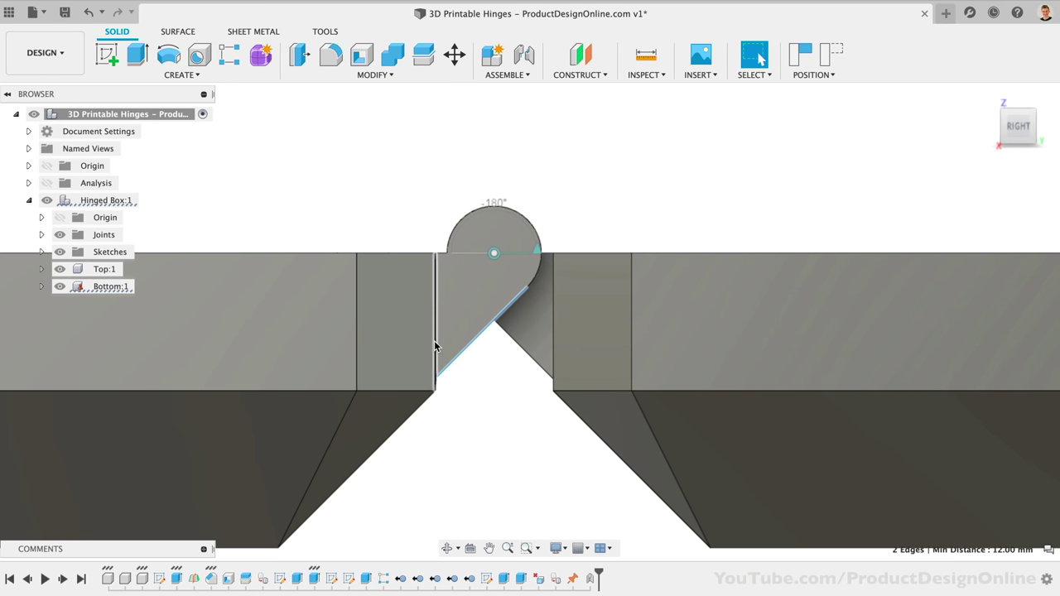
# Examine the angled edge beneath the Bottom's hinge up close, and return to a fitted isometric view of the open box
pyautogui.click(459, 446)
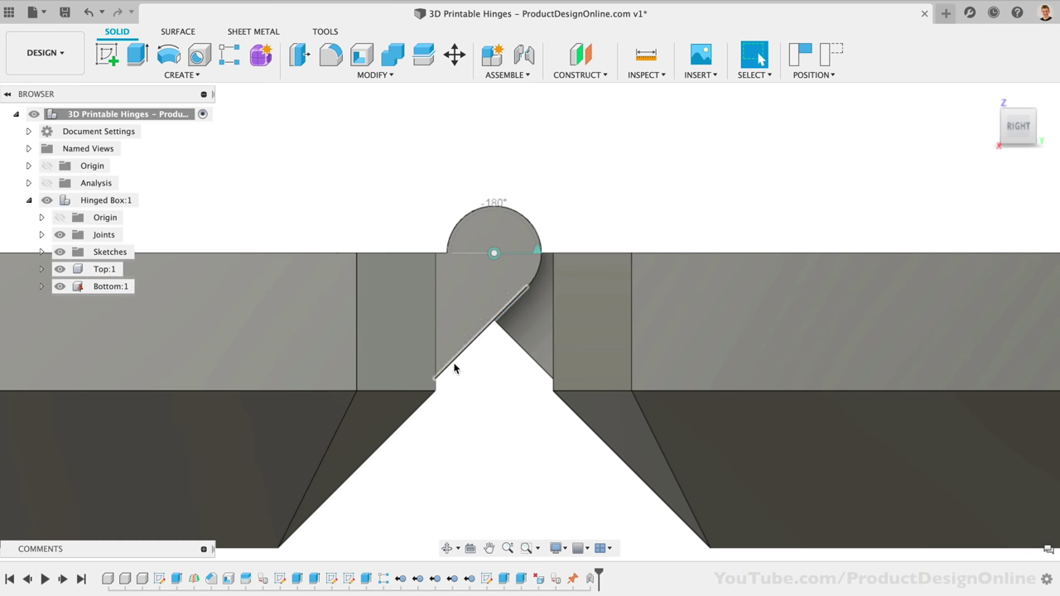
pyautogui.click(475, 348)
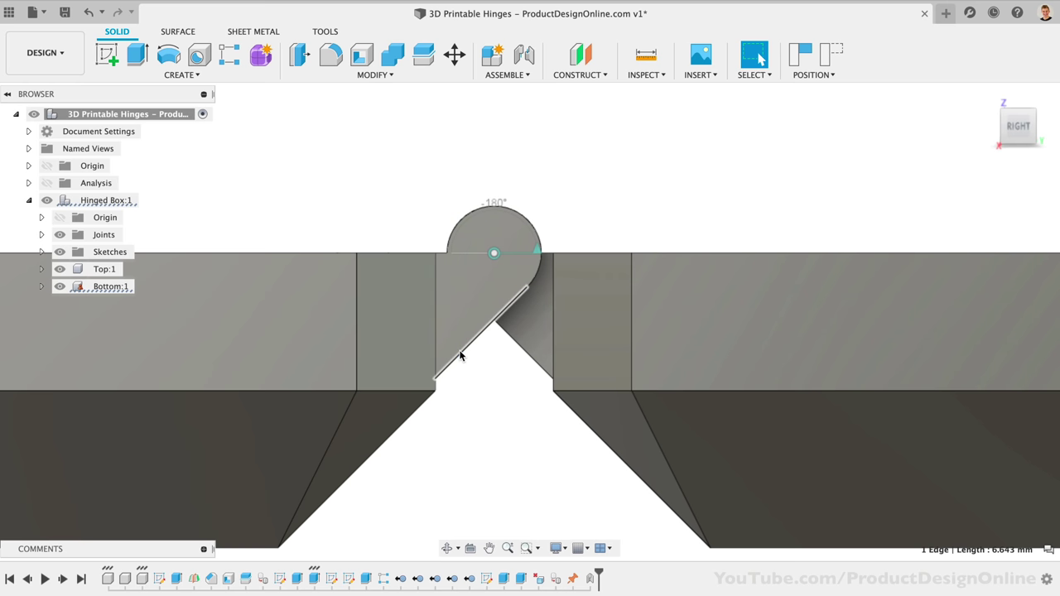
pyautogui.scroll(-5, 460, 355)
pyautogui.scroll(6, 460, 354)
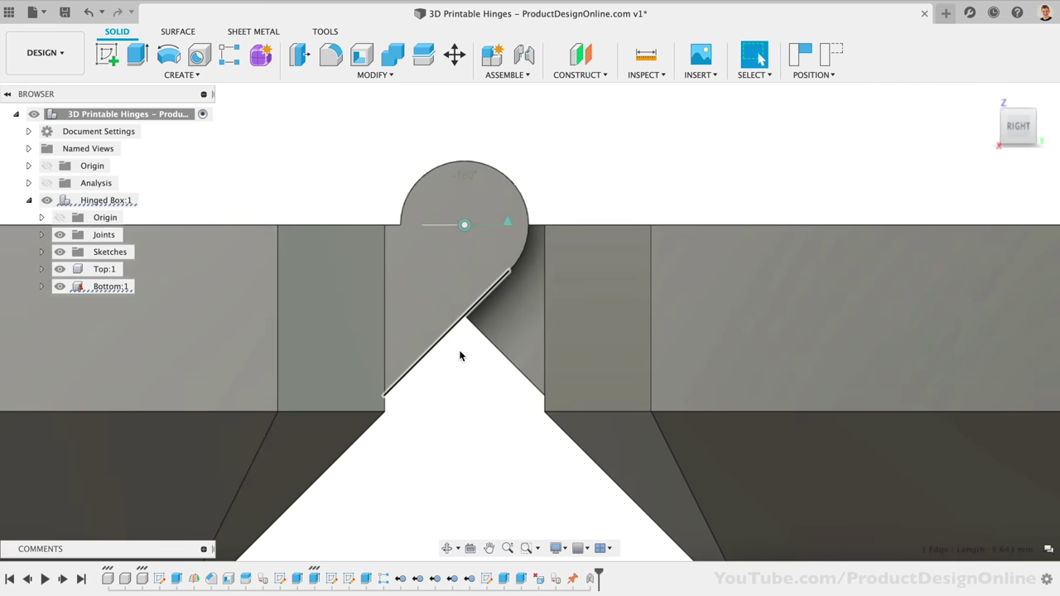
pyautogui.scroll(-3, 460, 356)
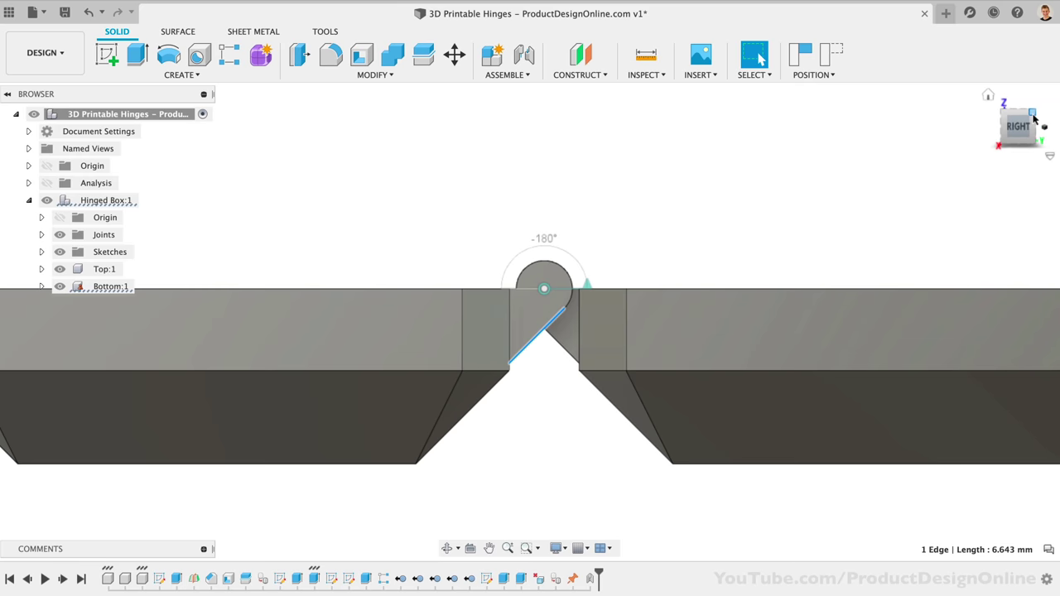
pyautogui.click(1032, 117)
pyautogui.press('F6')
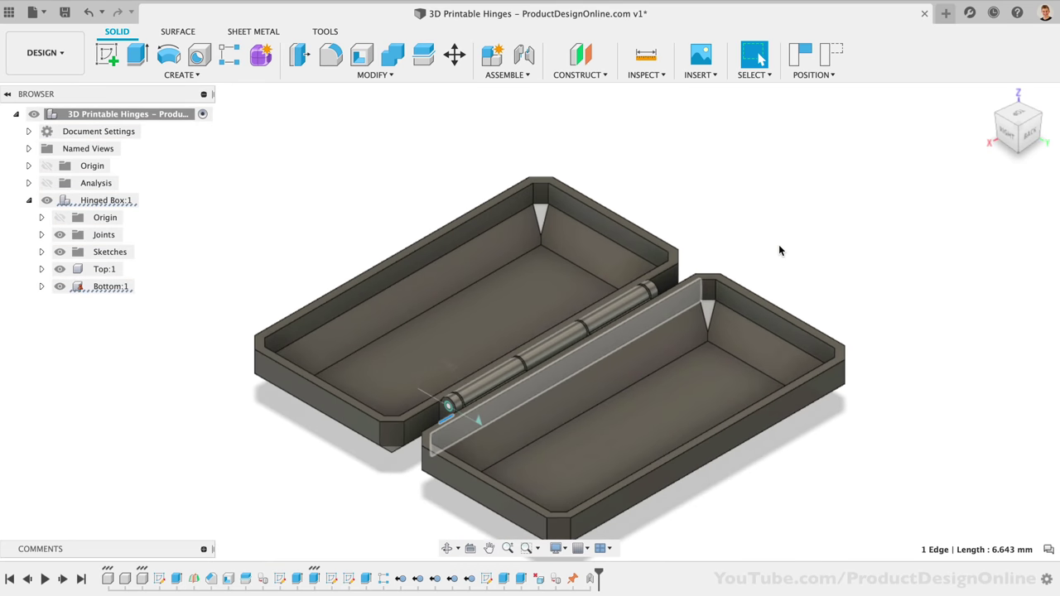
pyautogui.click(393, 477)
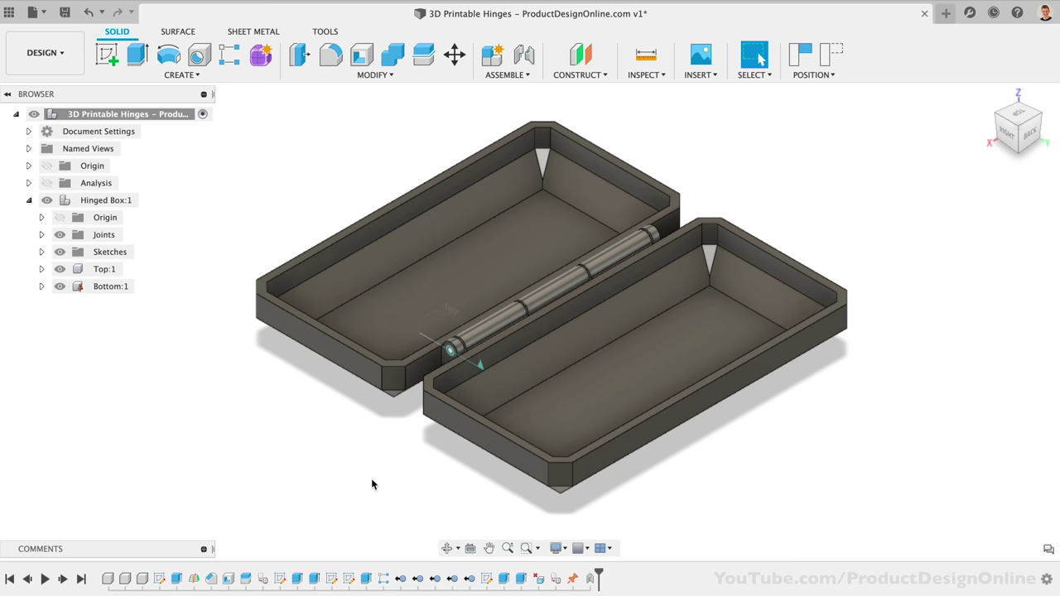
# Inspect the timeline features that build the hinge, from the hinge extrudes and Gap Cutout sketch to R-Pattern3
pyautogui.click(300, 578)
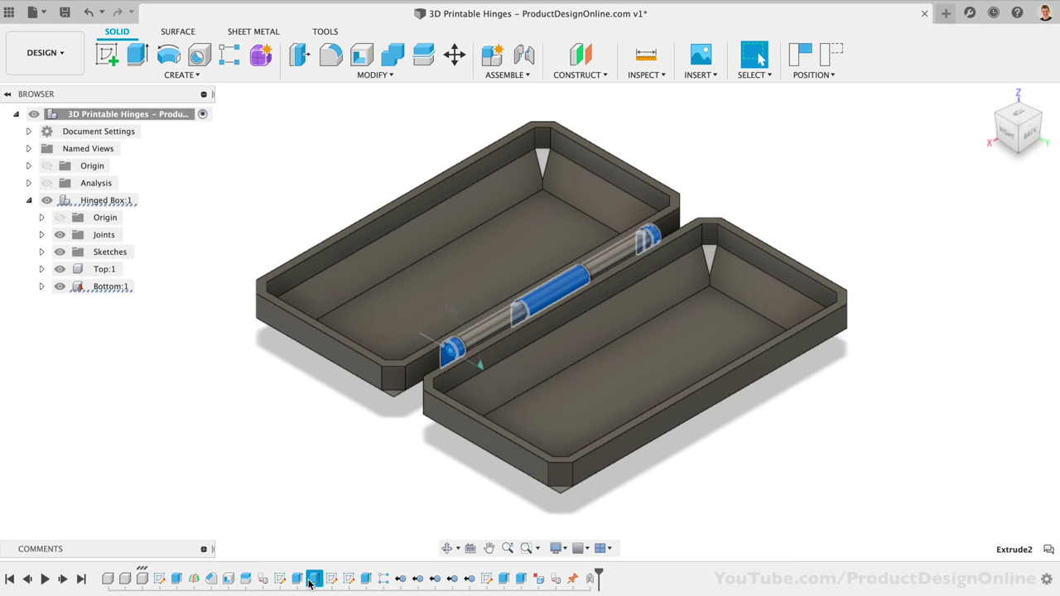
pyautogui.click(331, 579)
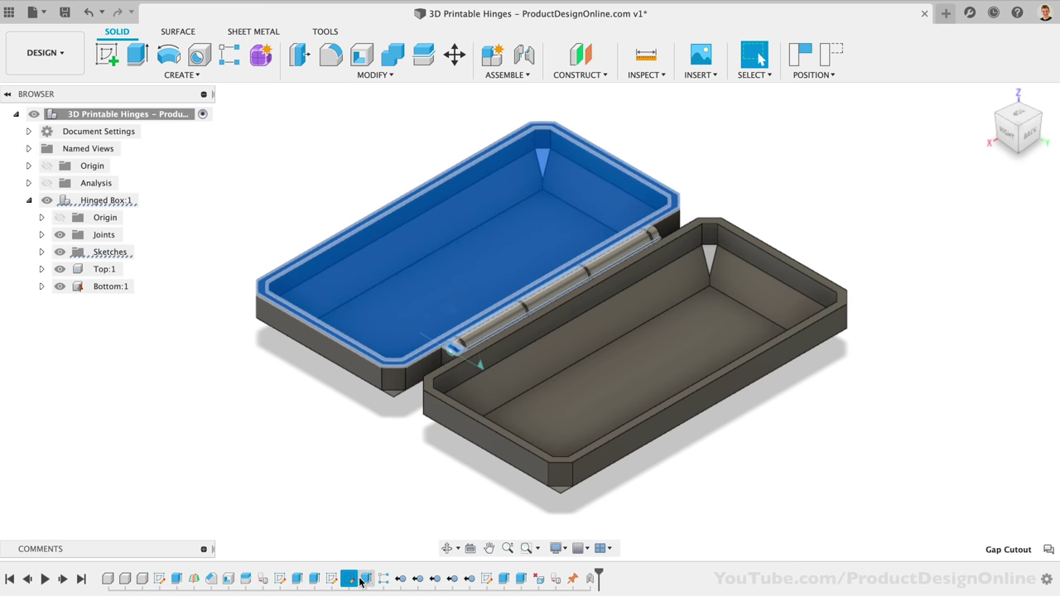
pyautogui.click(366, 578)
pyautogui.click(379, 578)
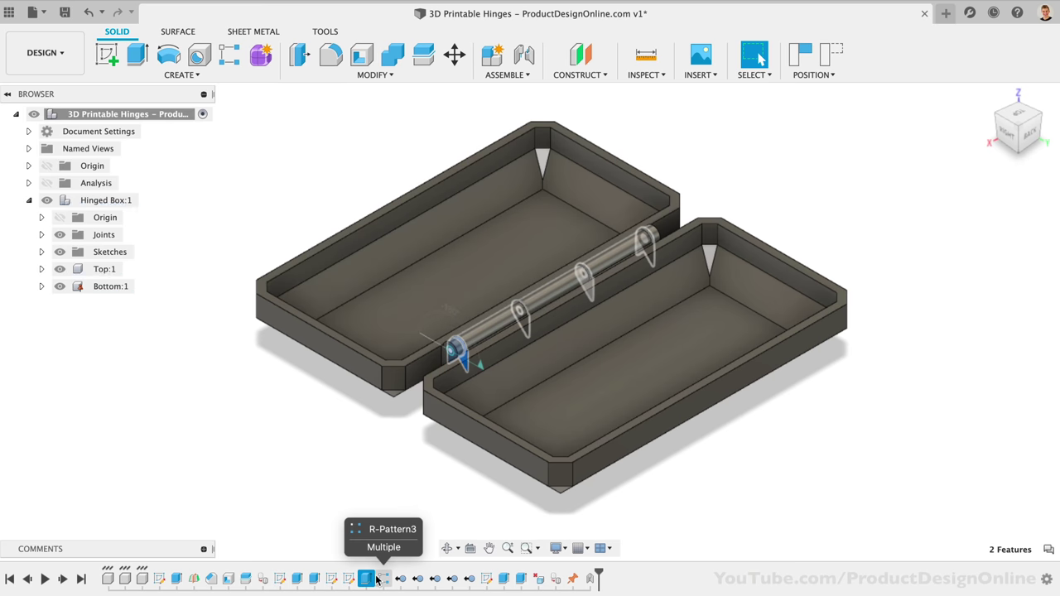
pyautogui.click(369, 510)
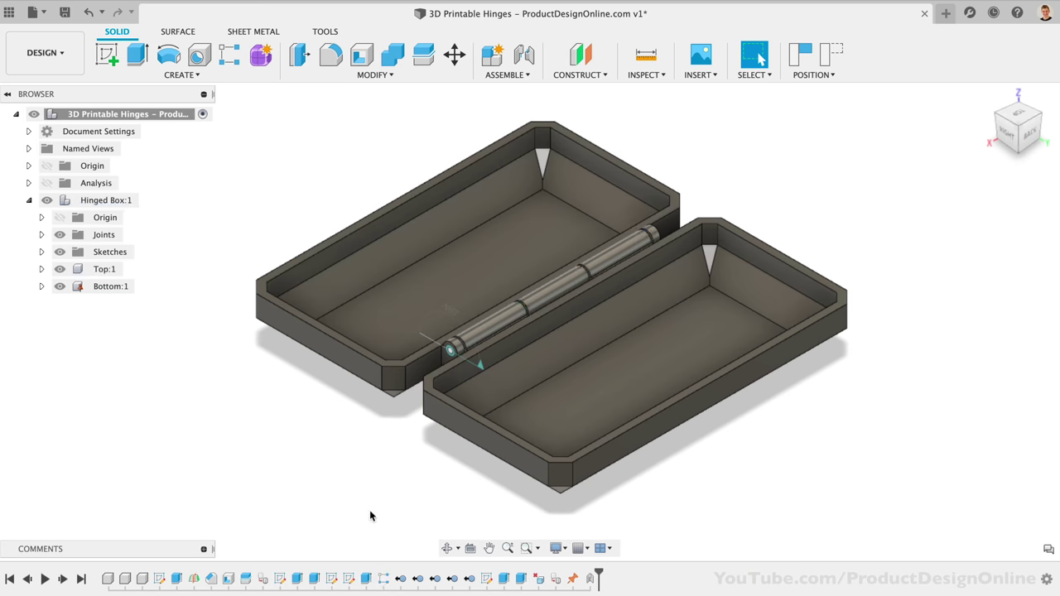
# Review how the design is organized by checking the contents of Top, the Bottom's sketches, and the Hinged Box's sketches
pyautogui.click(42, 269)
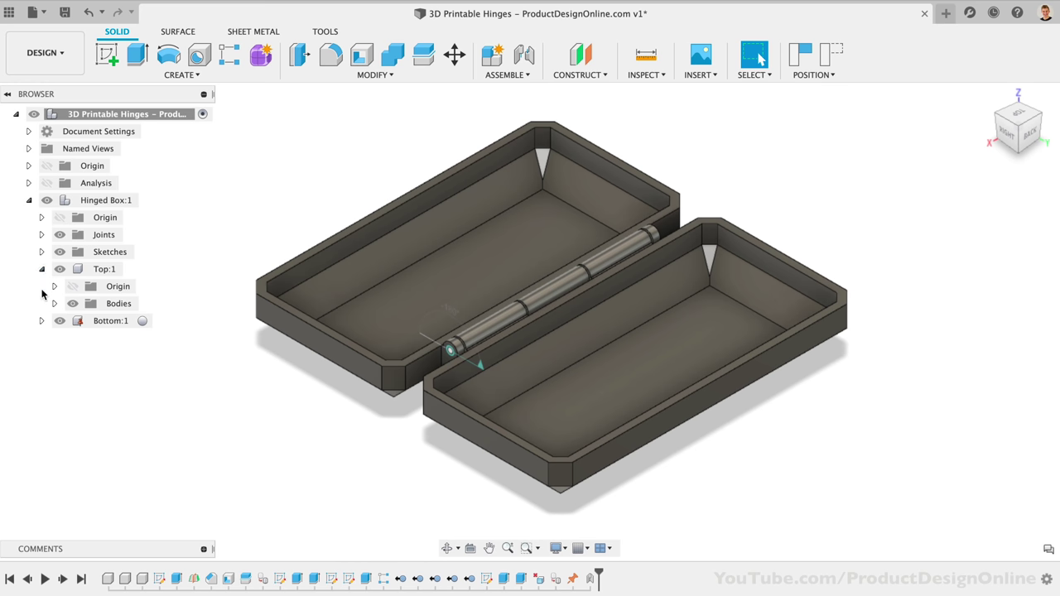
pyautogui.click(41, 269)
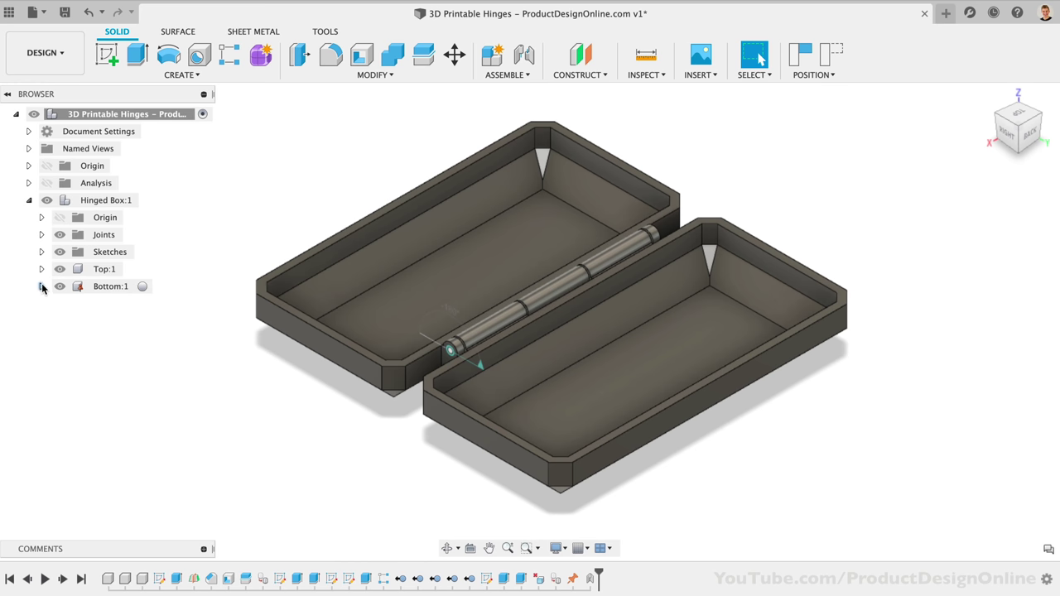
pyautogui.click(42, 285)
pyautogui.click(54, 338)
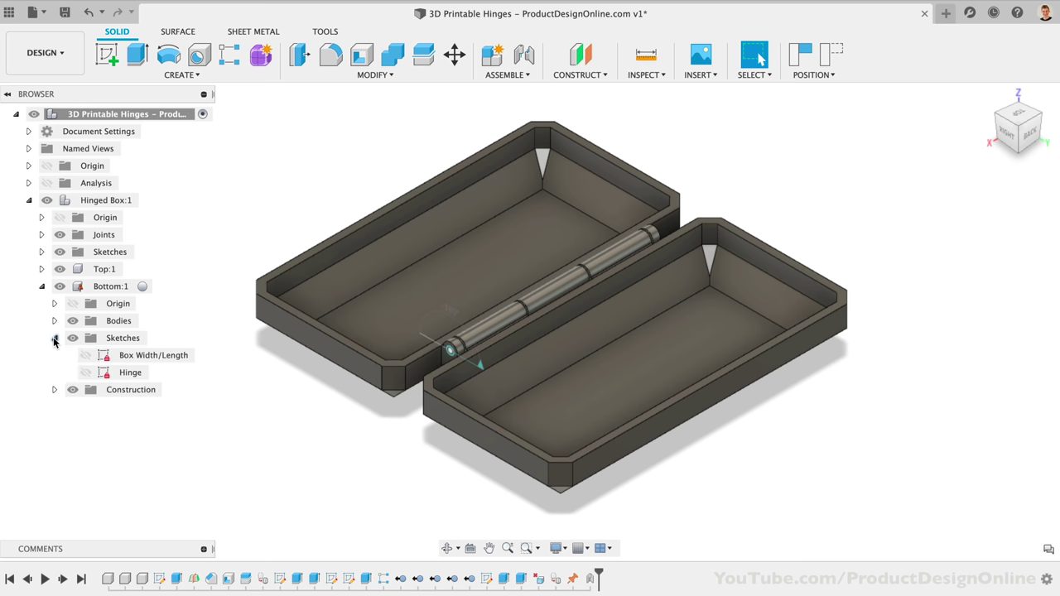
pyautogui.click(53, 338)
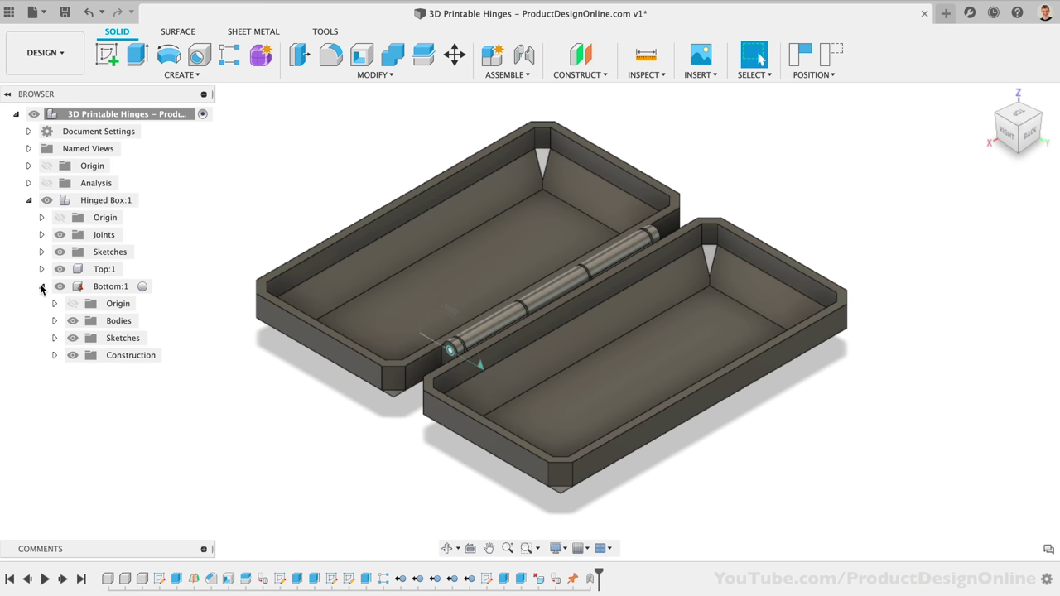
pyautogui.click(41, 286)
pyautogui.click(41, 251)
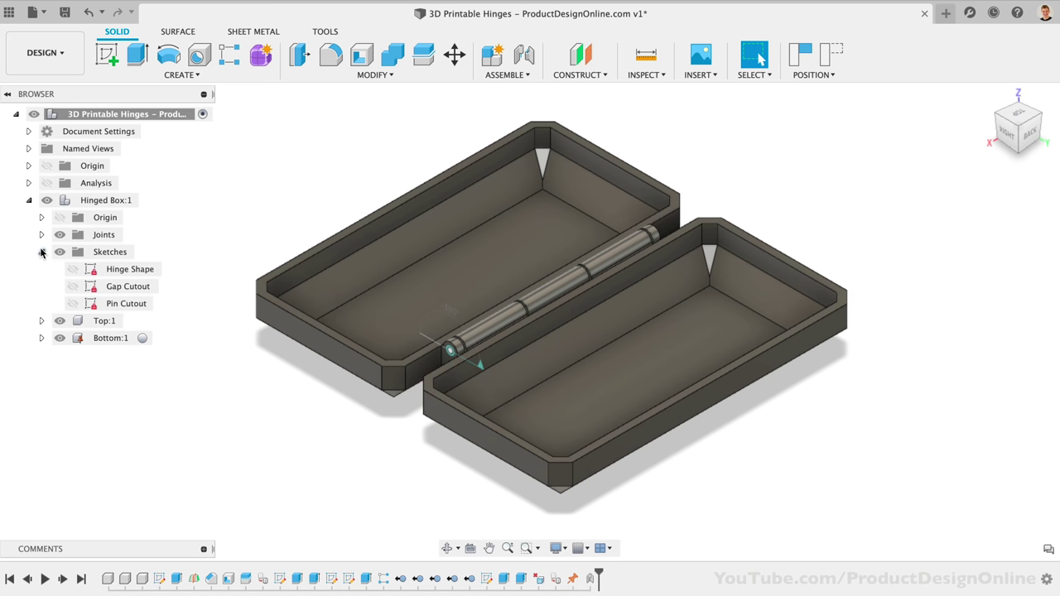
pyautogui.click(41, 252)
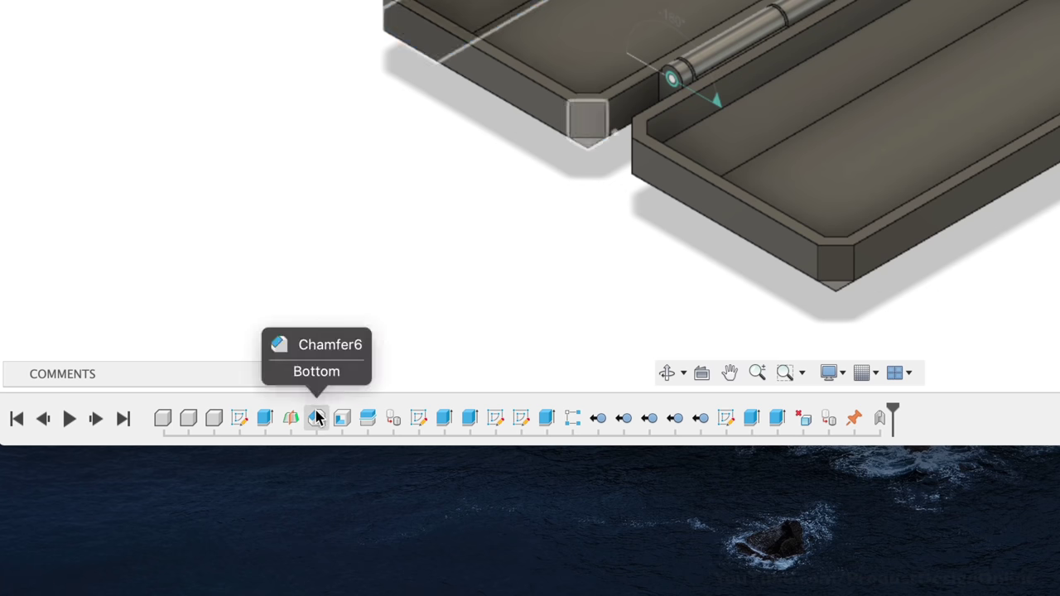
# Suppress the Chamfer6 feature on the Bottom component
pyautogui.rightClick(211, 578)
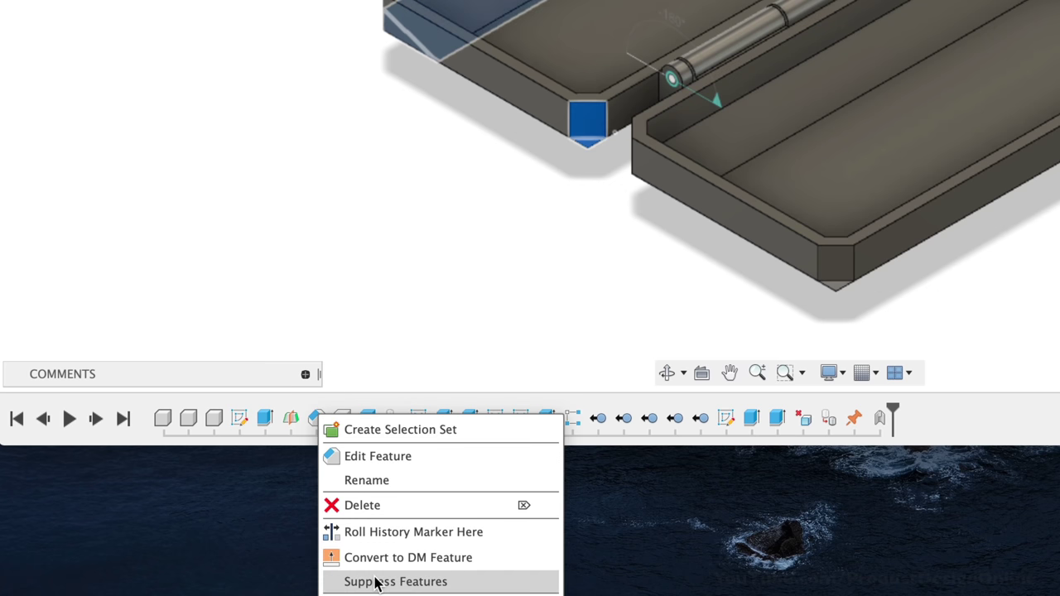
pyautogui.click(396, 581)
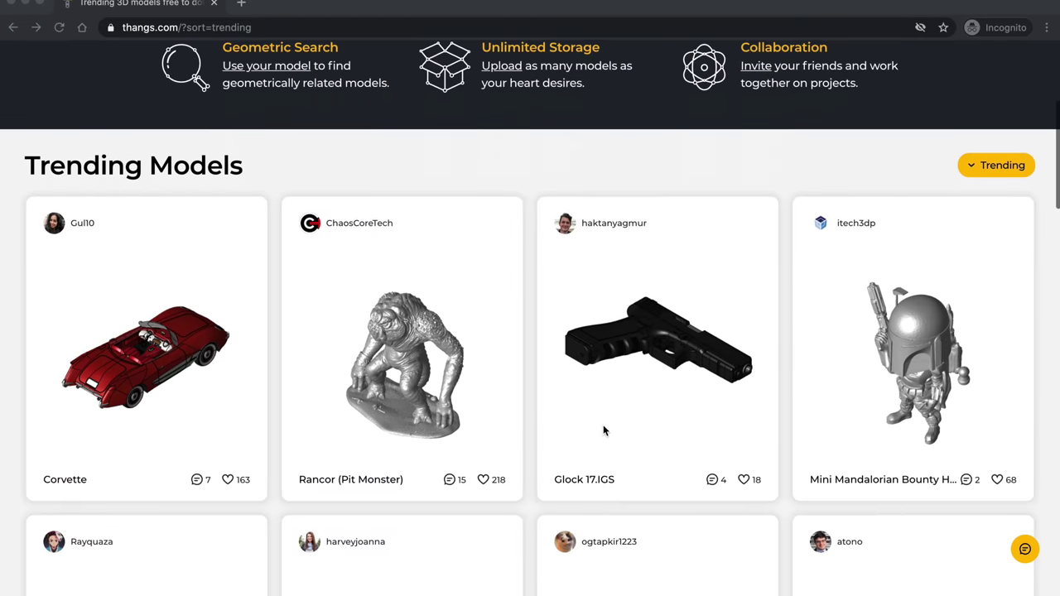
# Switch to the Thangs website in the browser and look through its trending models
pyautogui.scroll(-10, 603, 430)
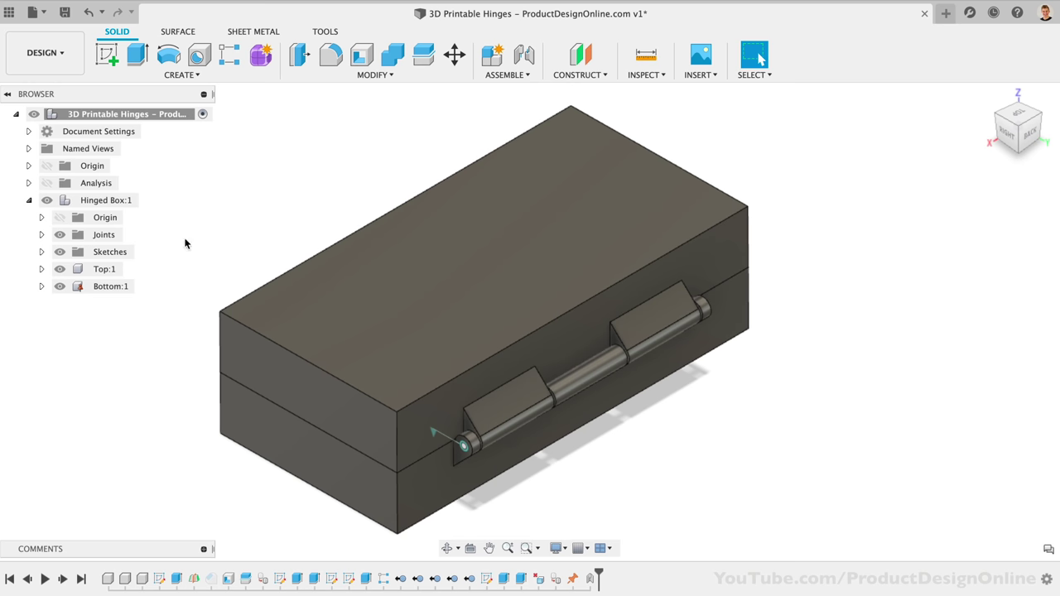
# Open the design's user parameters and set boxHeight to 15 mm
pyautogui.click(362, 74)
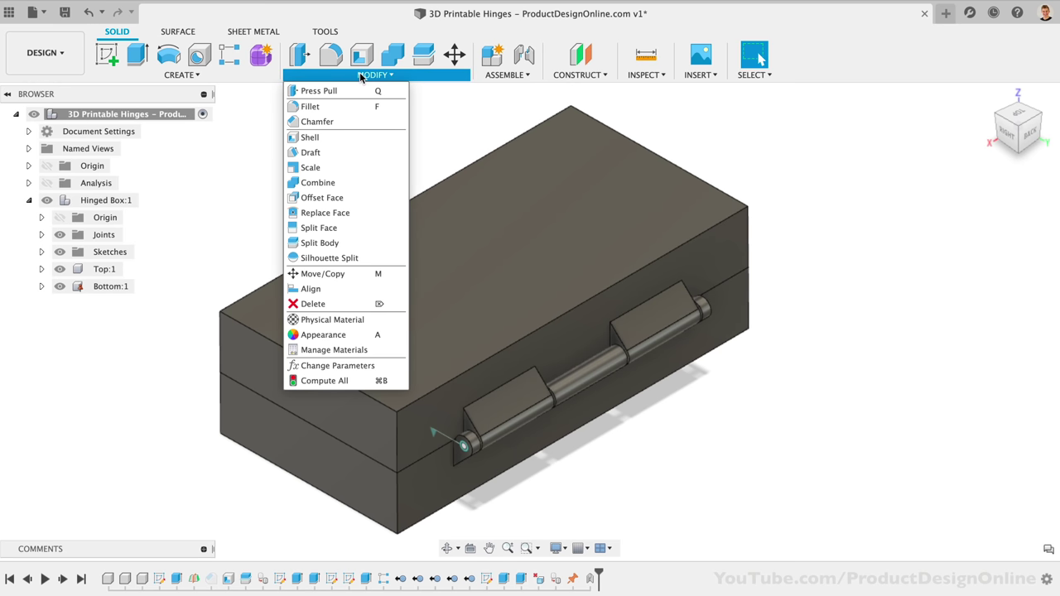
pyautogui.click(354, 364)
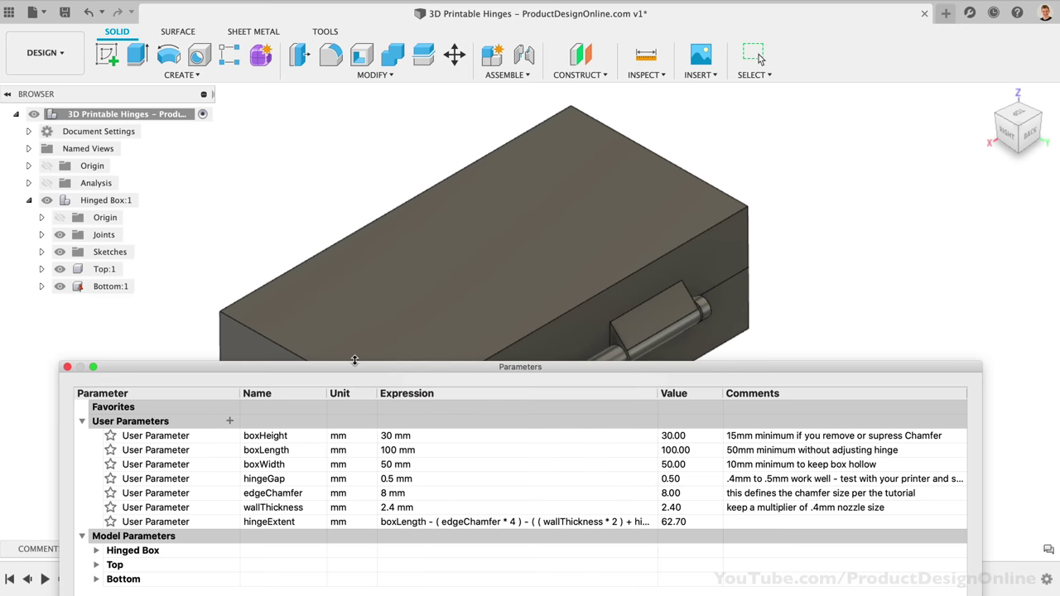
pyautogui.middleClick(369, 241)
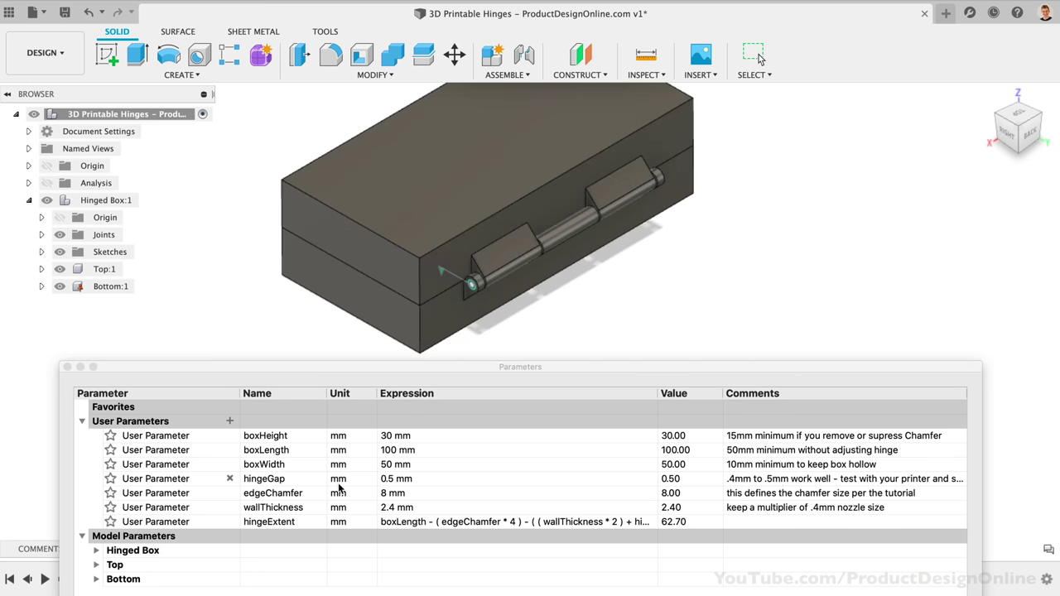
pyautogui.click(386, 435)
pyautogui.click(390, 435)
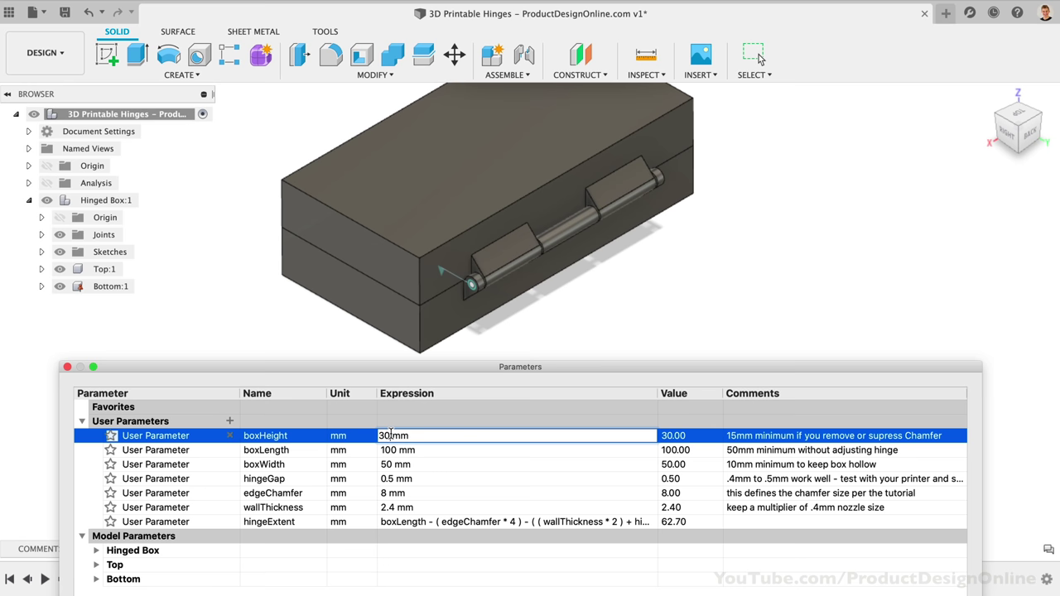
pyautogui.write('15')
pyautogui.press('Return')
# Set the boxLength parameter to 50 mm to test the shortest box the hinge allows
pyautogui.click(387, 450)
pyautogui.click(388, 449)
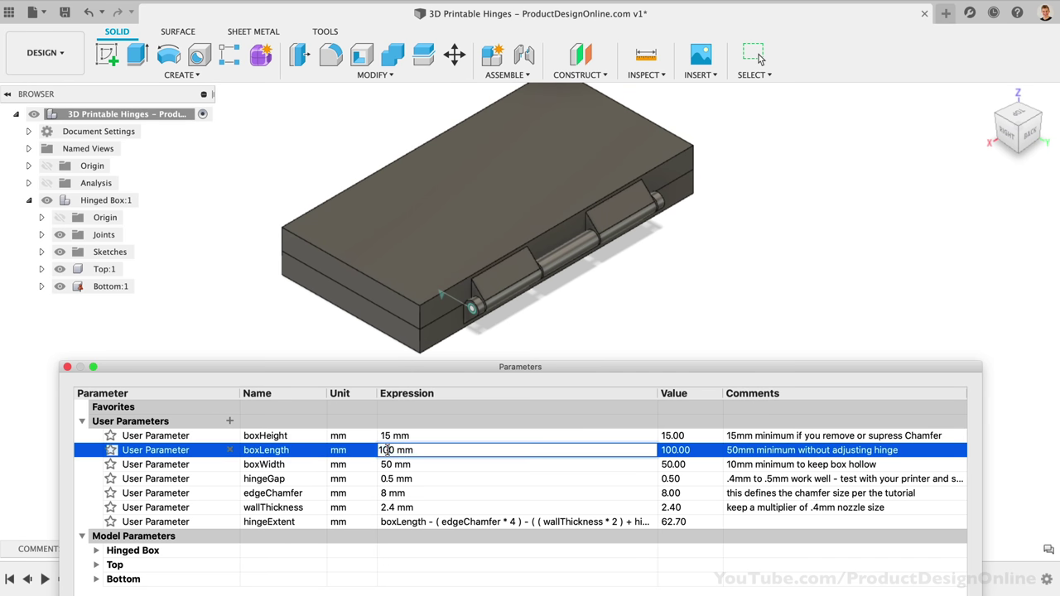
pyautogui.press('BackSpace')
pyautogui.write('5')
pyautogui.press('Return')
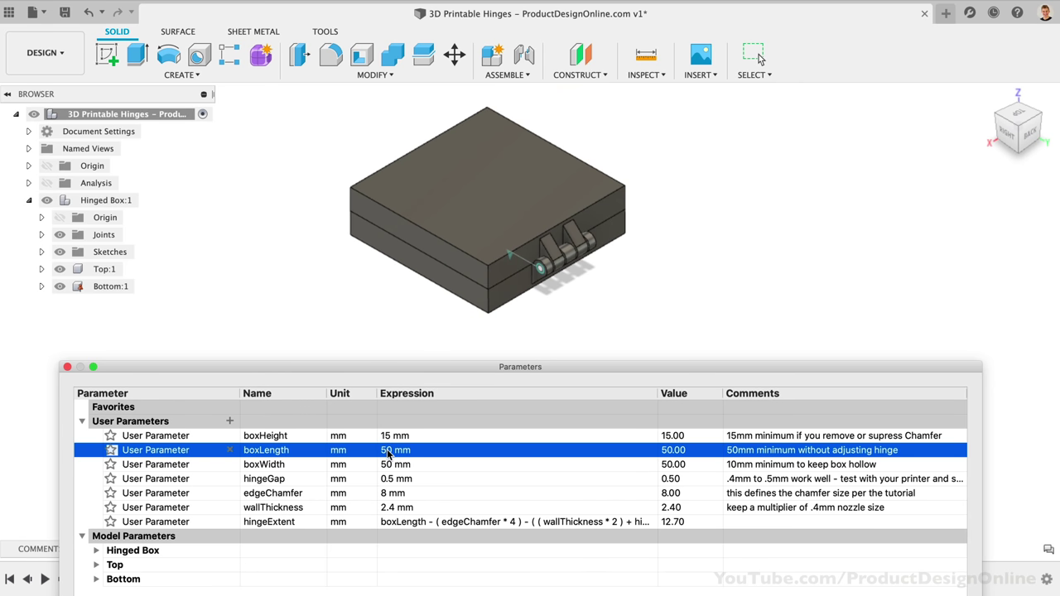
# Set the boxLength parameter to 70 mm
pyautogui.click(388, 452)
pyautogui.click(388, 449)
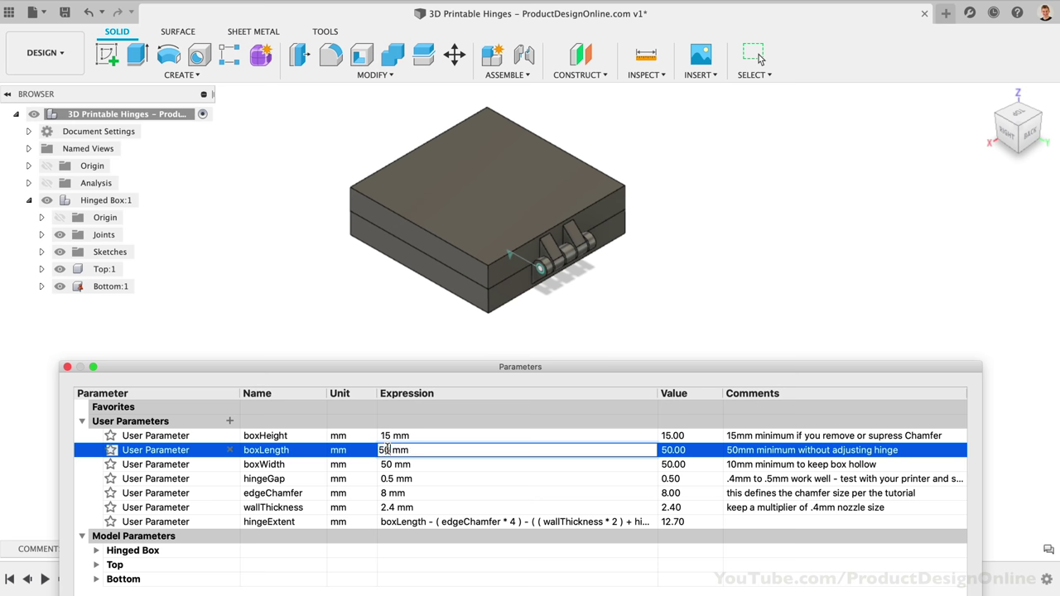
pyautogui.write('70')
pyautogui.press('Return')
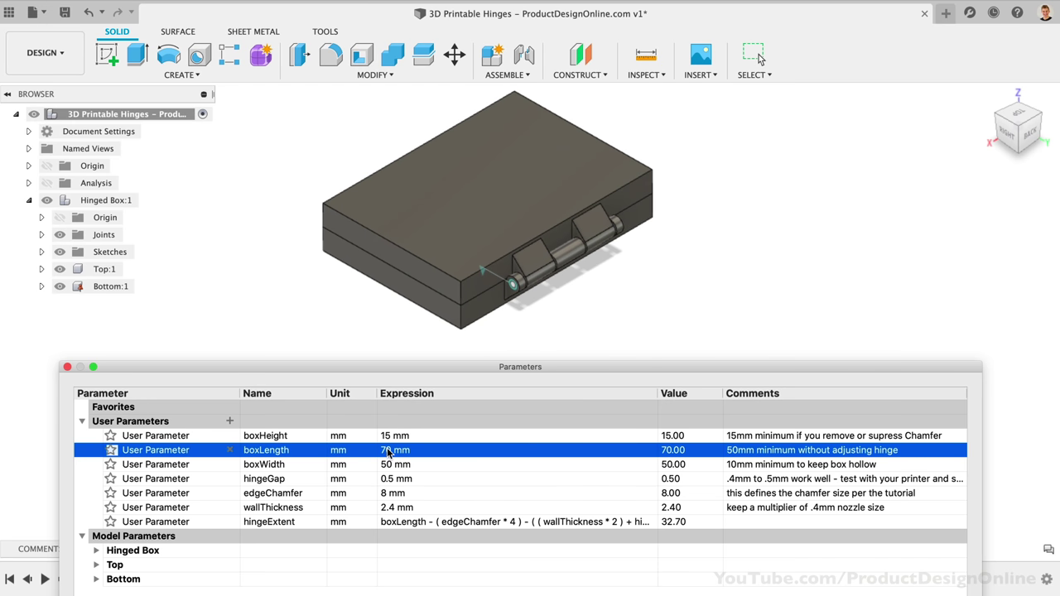
# Try a boxWidth of 5 mm, below the recommended minimum
pyautogui.click(385, 465)
pyautogui.click(386, 464)
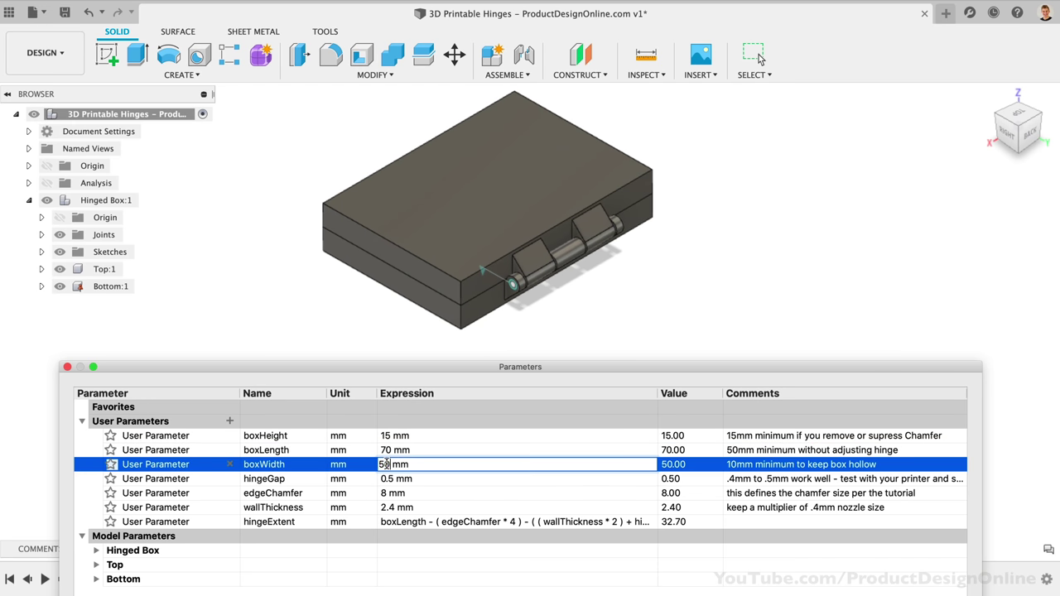
pyautogui.press('Return')
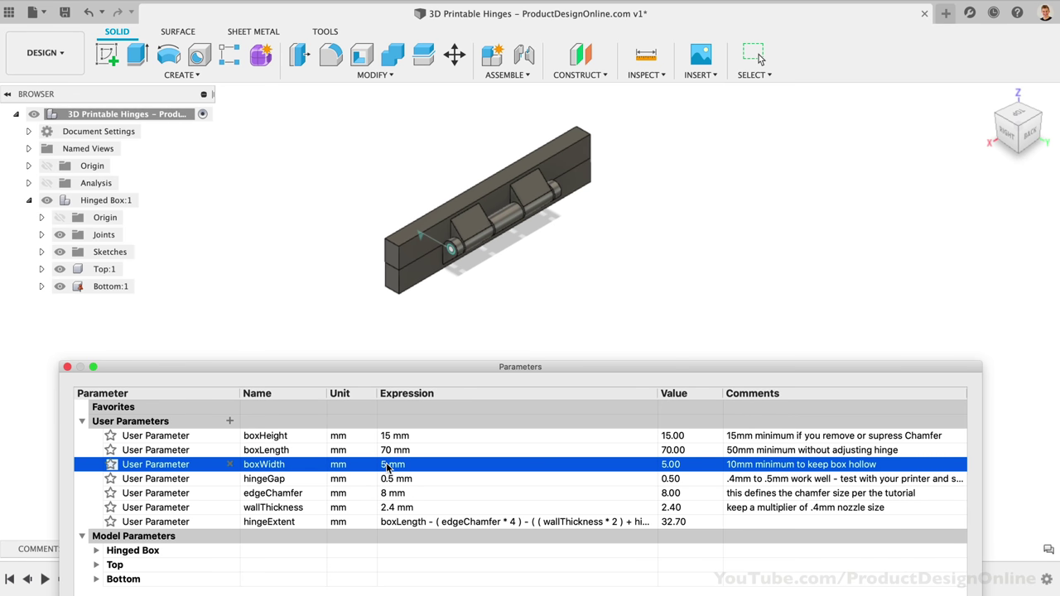
# Set the boxWidth parameter to the 10 mm minimum
pyautogui.click(383, 466)
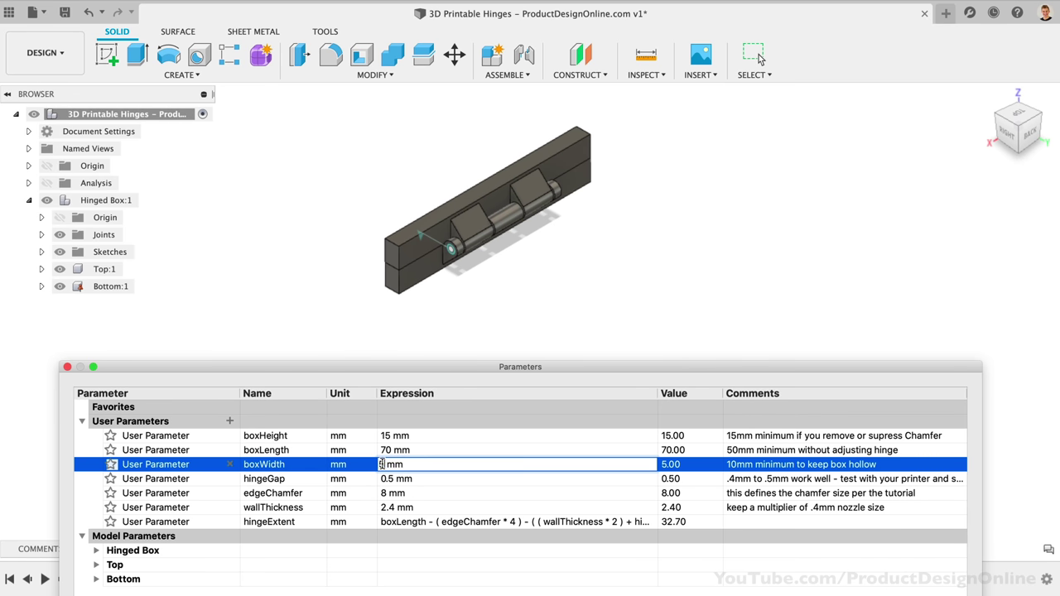
pyautogui.write('10')
pyautogui.press('Return')
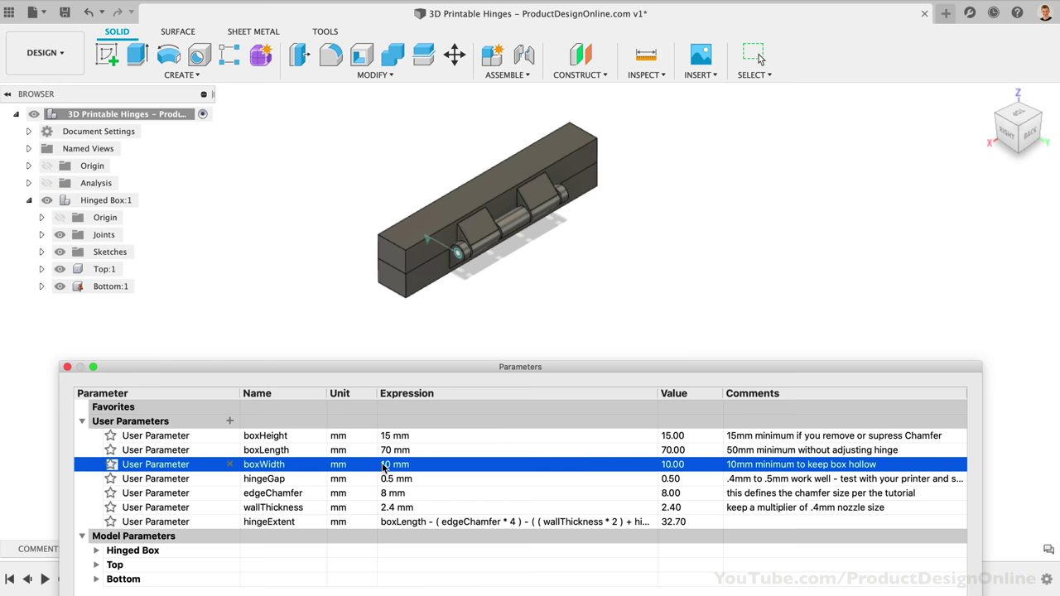
# Close the parameters and swing the Top half fully open about the hinge to expose the narrow box's interior
pyautogui.click(387, 259)
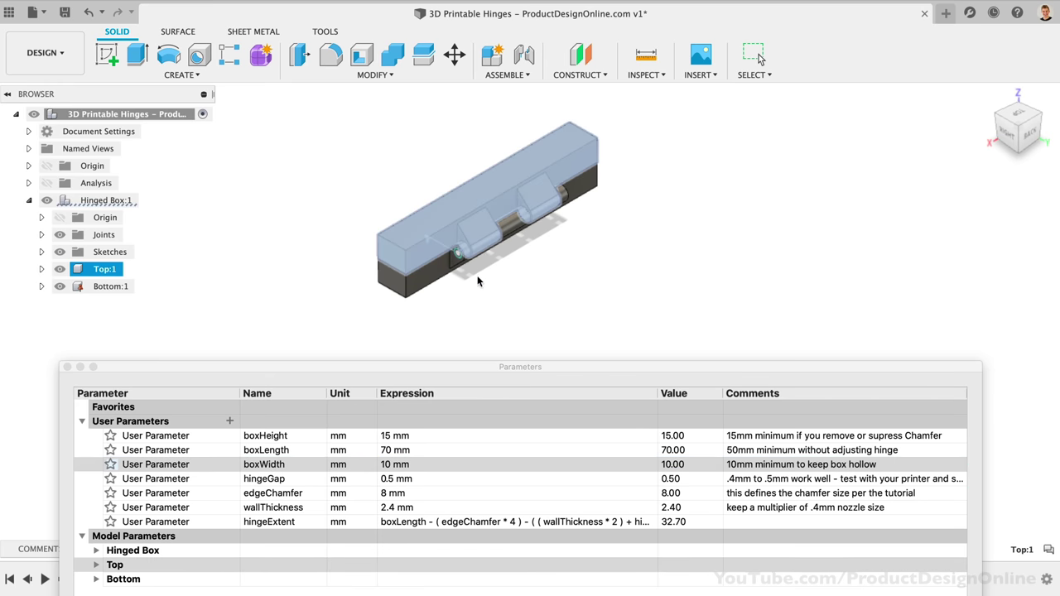
pyautogui.moveTo(507, 363); pyautogui.dragTo(503, 235)
pyautogui.click(938, 531)
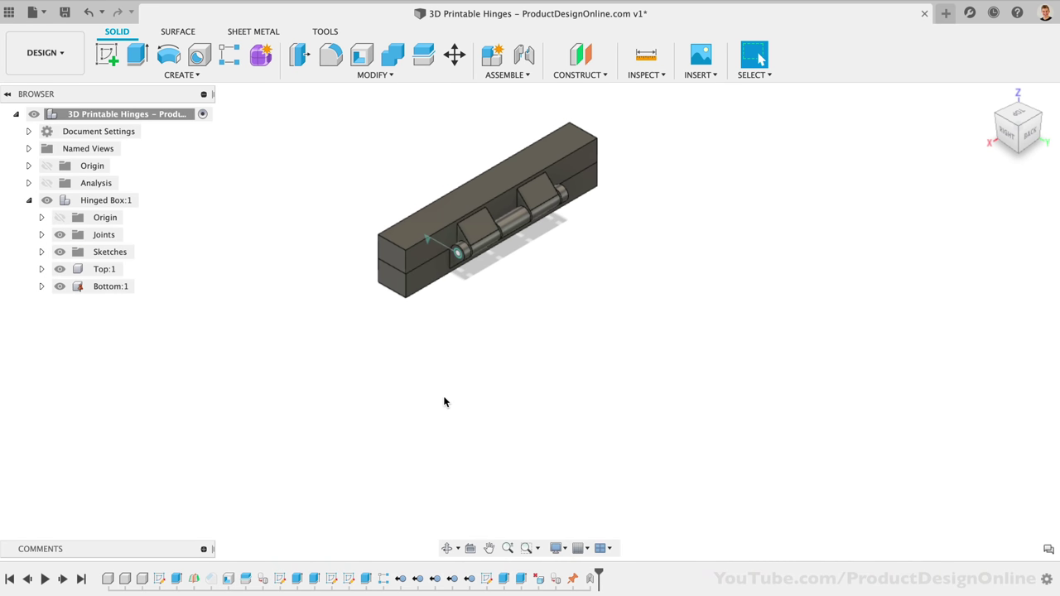
pyautogui.moveTo(394, 255); pyautogui.dragTo(500, 261)
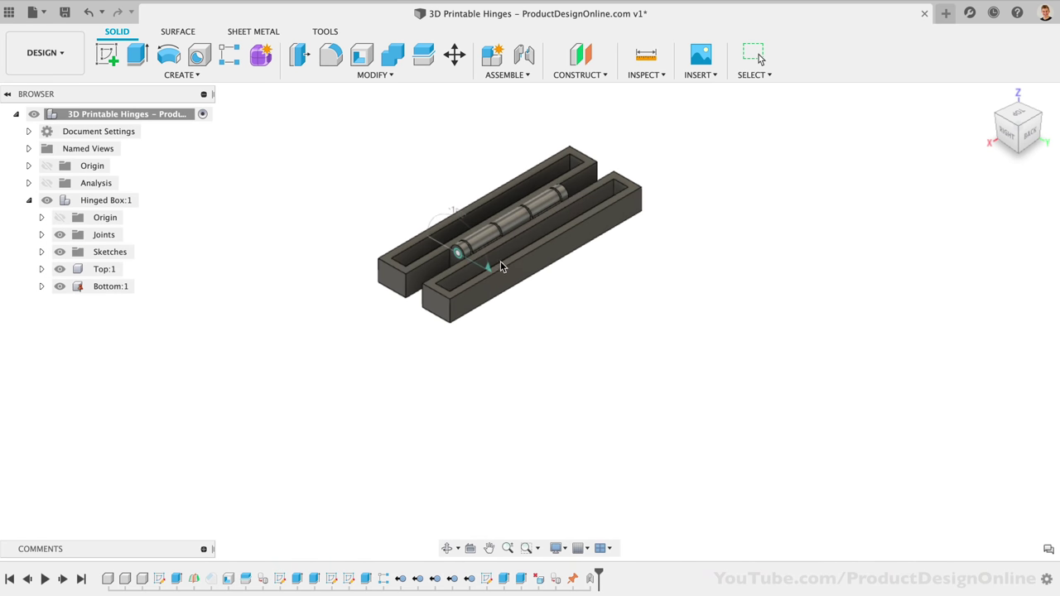
# Save the Hinged Box component as an STL and send it to the 3D print utility Cura
pyautogui.click(111, 200)
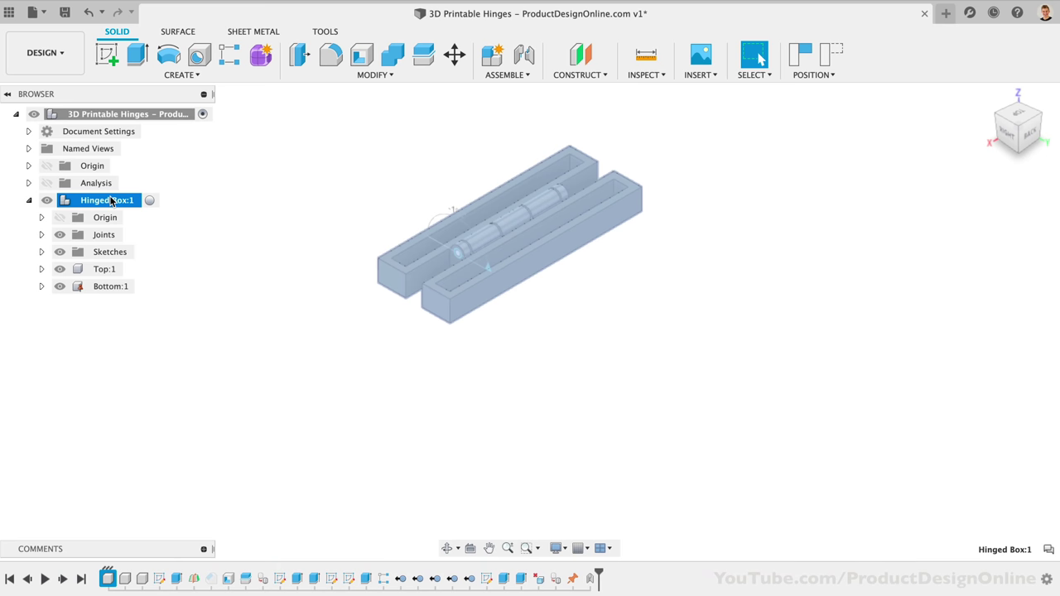
pyautogui.rightClick(111, 201)
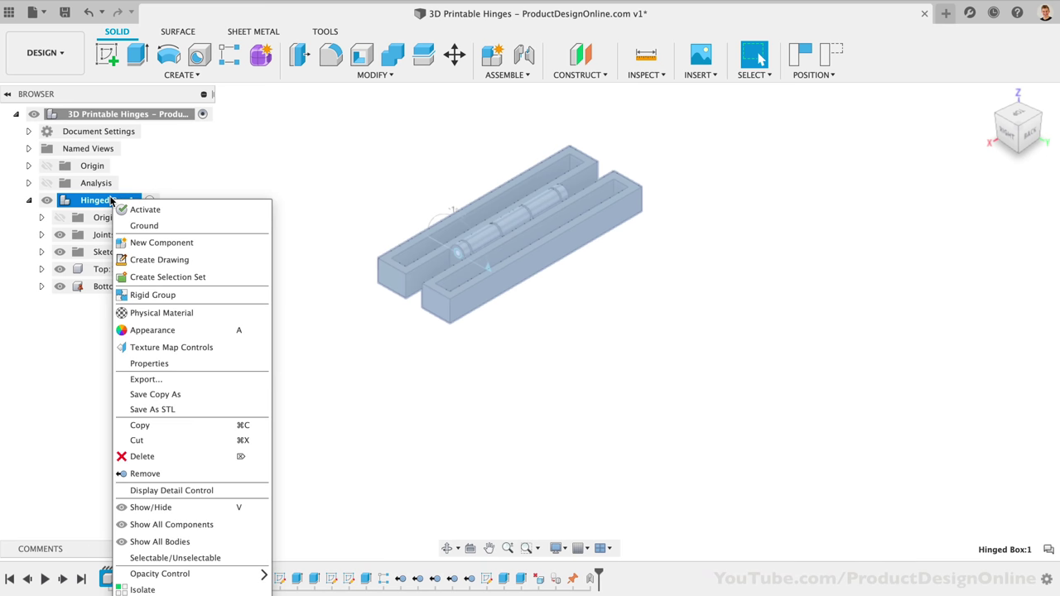
pyautogui.click(191, 409)
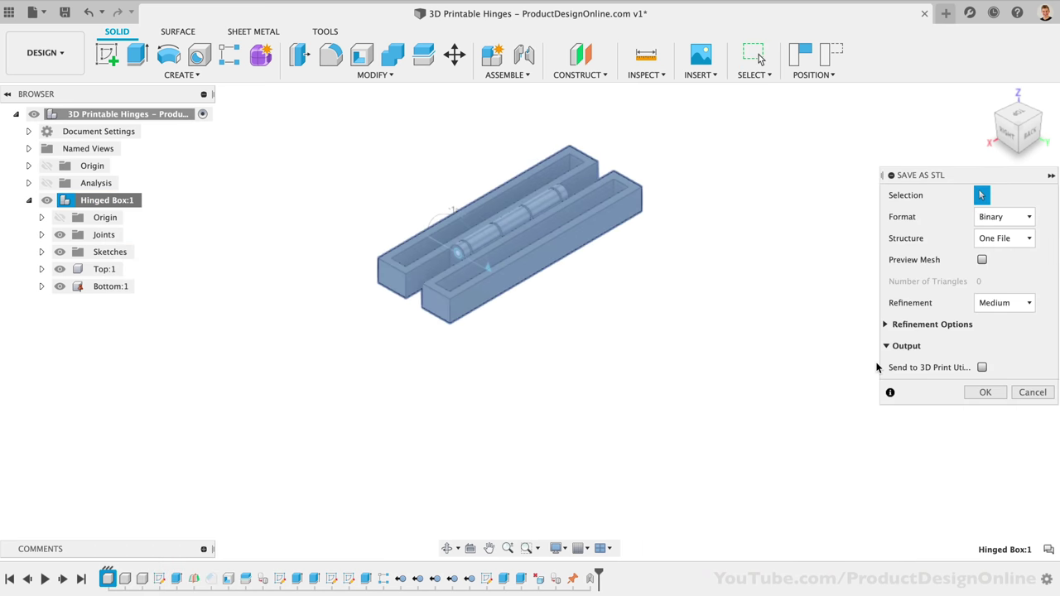
pyautogui.click(982, 367)
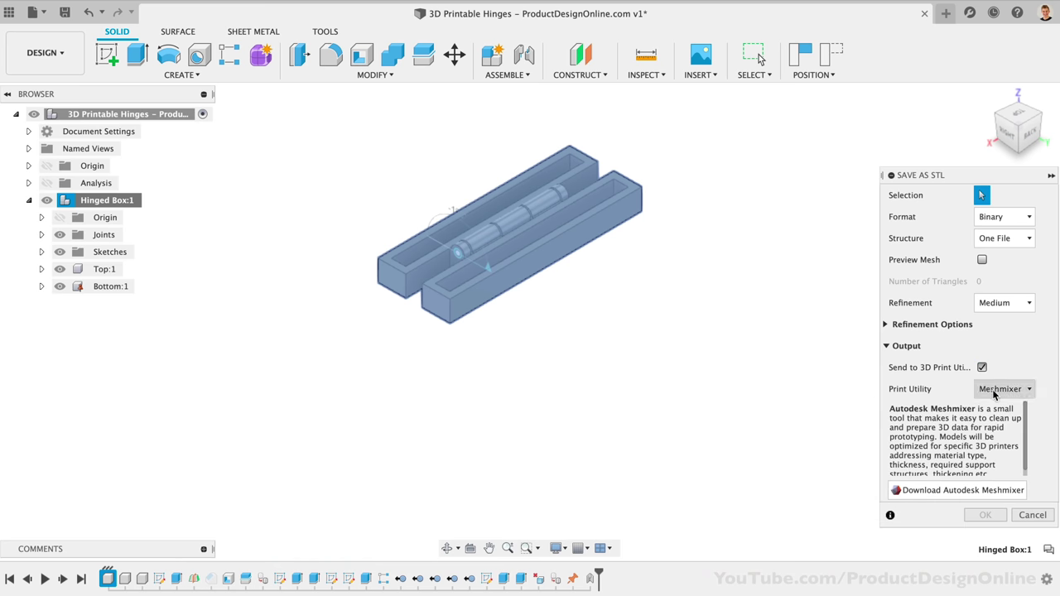
pyautogui.click(996, 389)
pyautogui.click(996, 453)
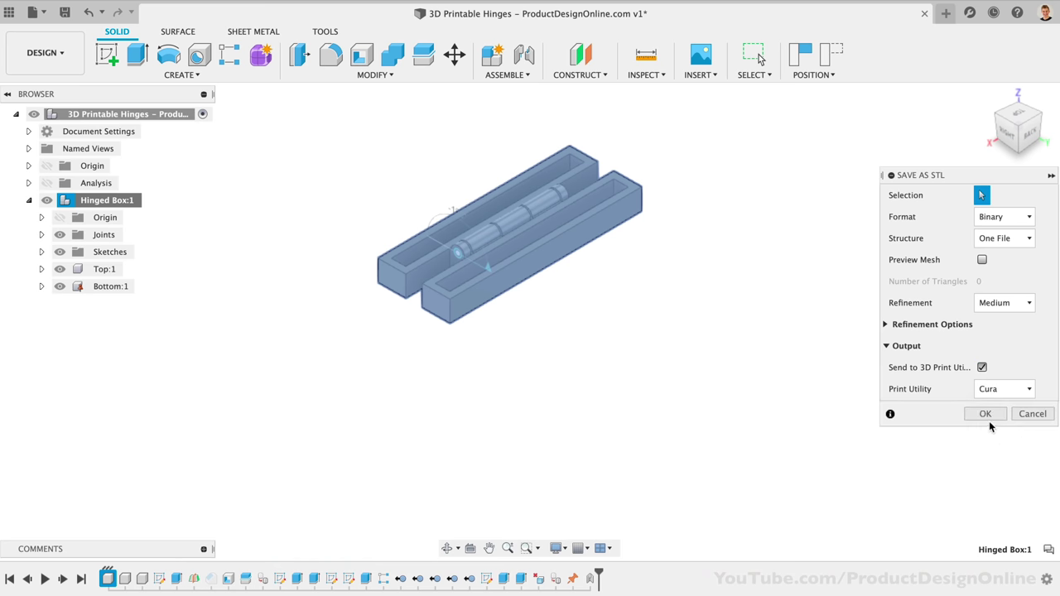
pyautogui.click(985, 414)
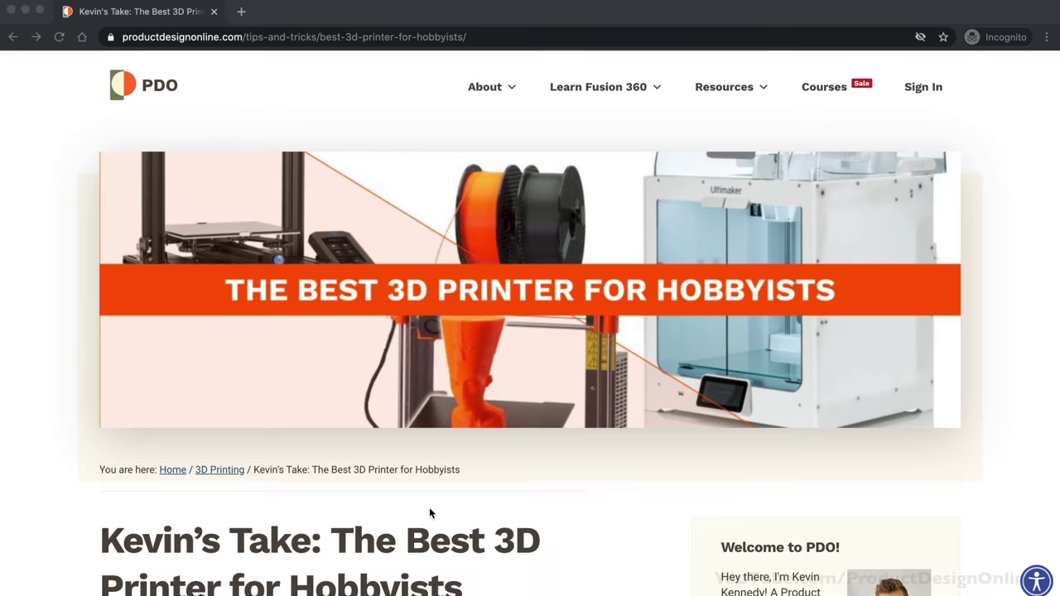
# Switch to the browser and read the article on the best 3D printer for hobbyists through its Tinkerers section
pyautogui.scroll(-4, 429, 507)
pyautogui.scroll(-8, 430, 510)
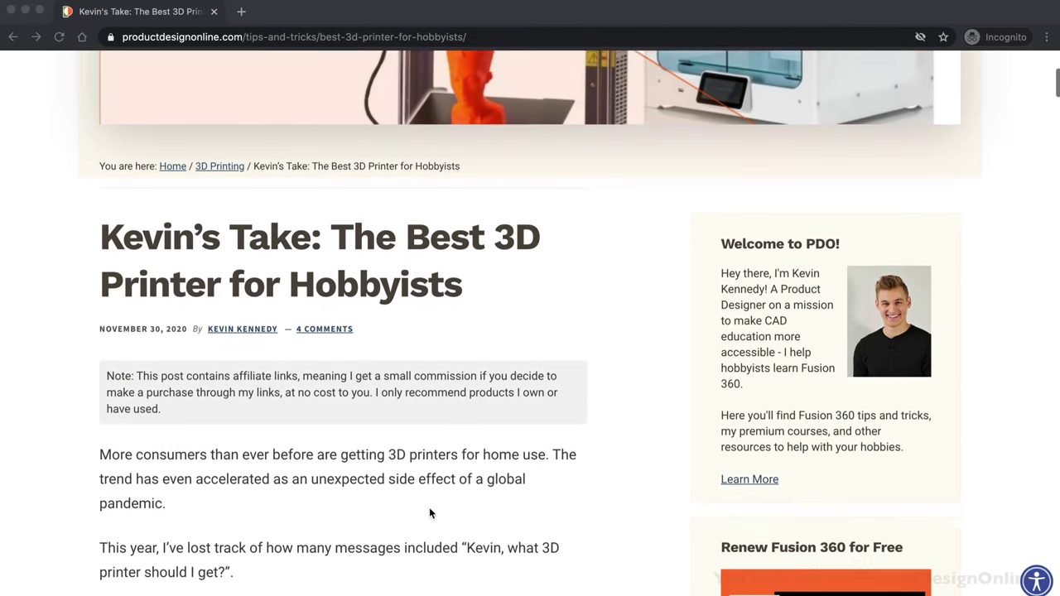
pyautogui.scroll(-7, 429, 511)
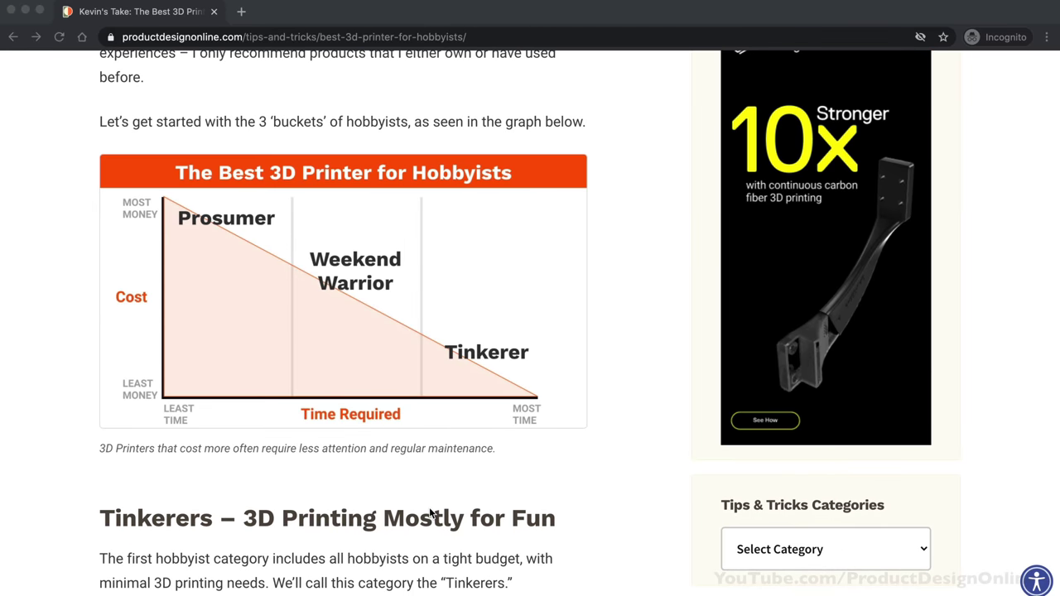
pyautogui.scroll(-3, 430, 514)
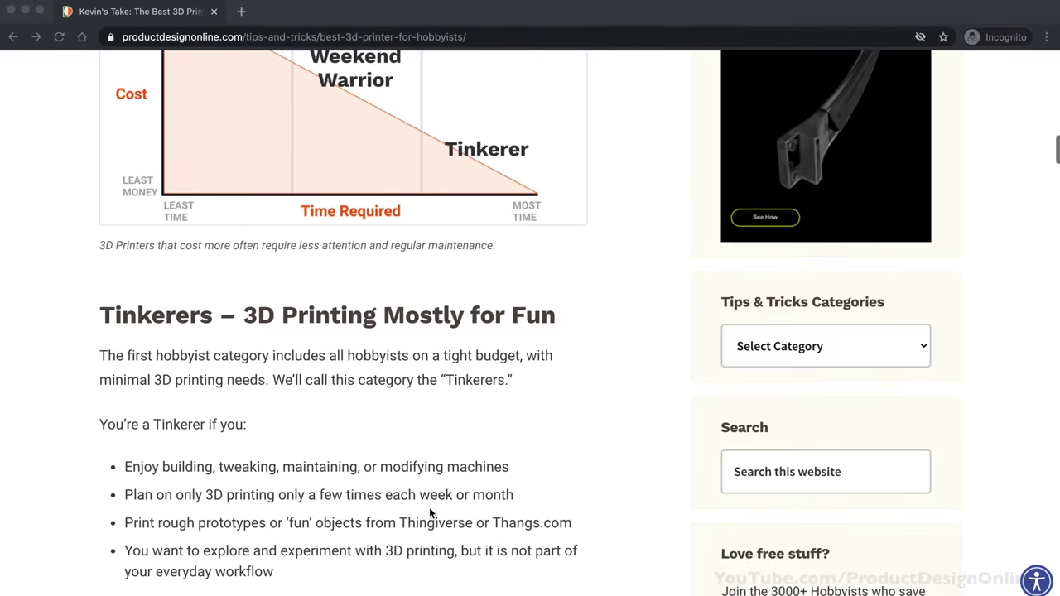
pyautogui.scroll(-3, 429, 511)
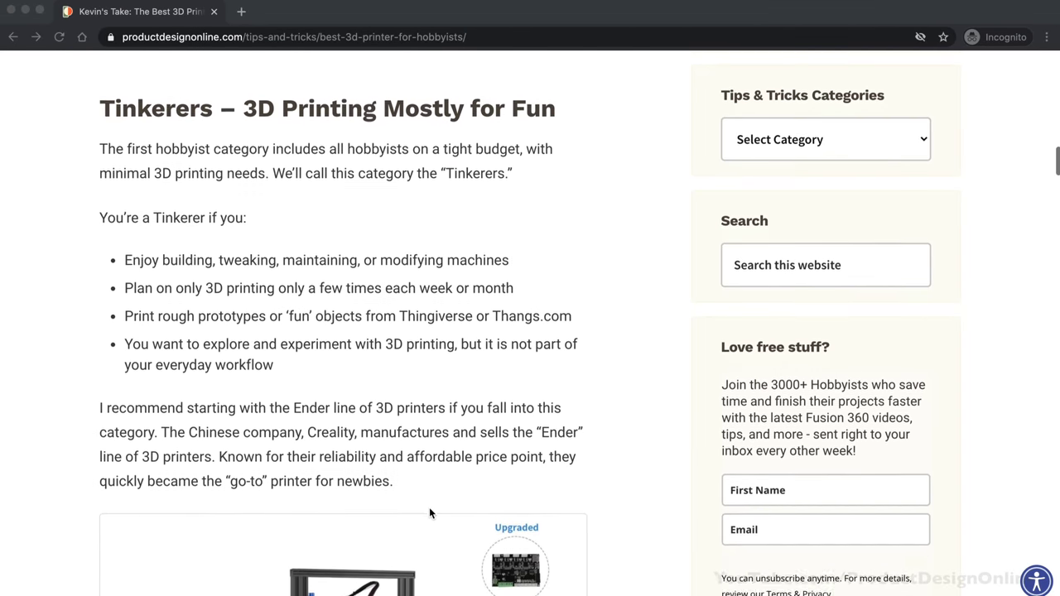
pyautogui.scroll(-2, 429, 513)
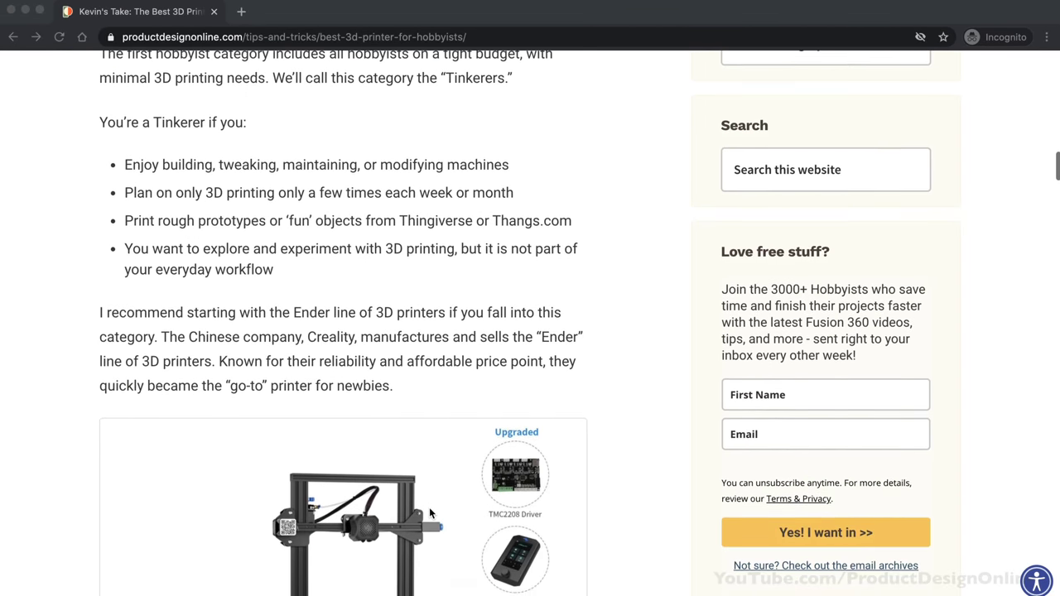
pyautogui.scroll(-3, 429, 514)
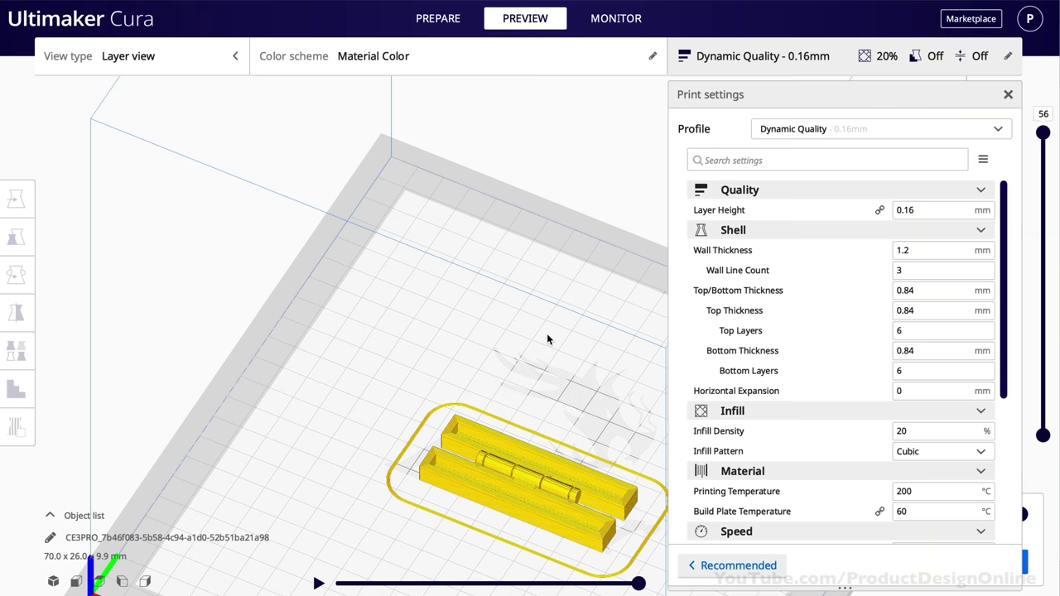
# Switch to Ultimaker Cura and examine the sliced hinged box on the build plate in the layer preview
pyautogui.scroll(3, 503, 279)
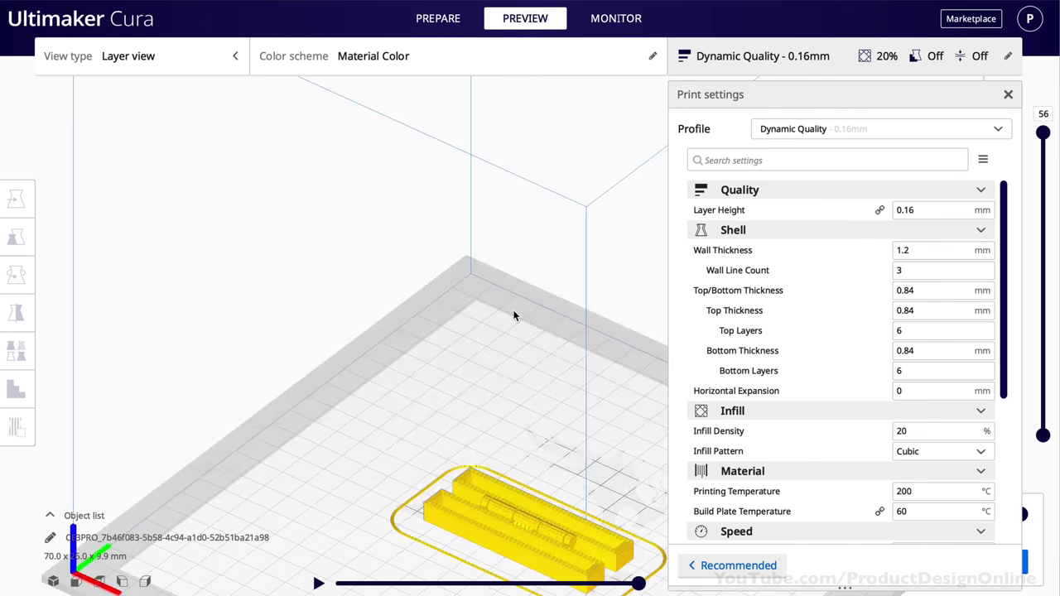